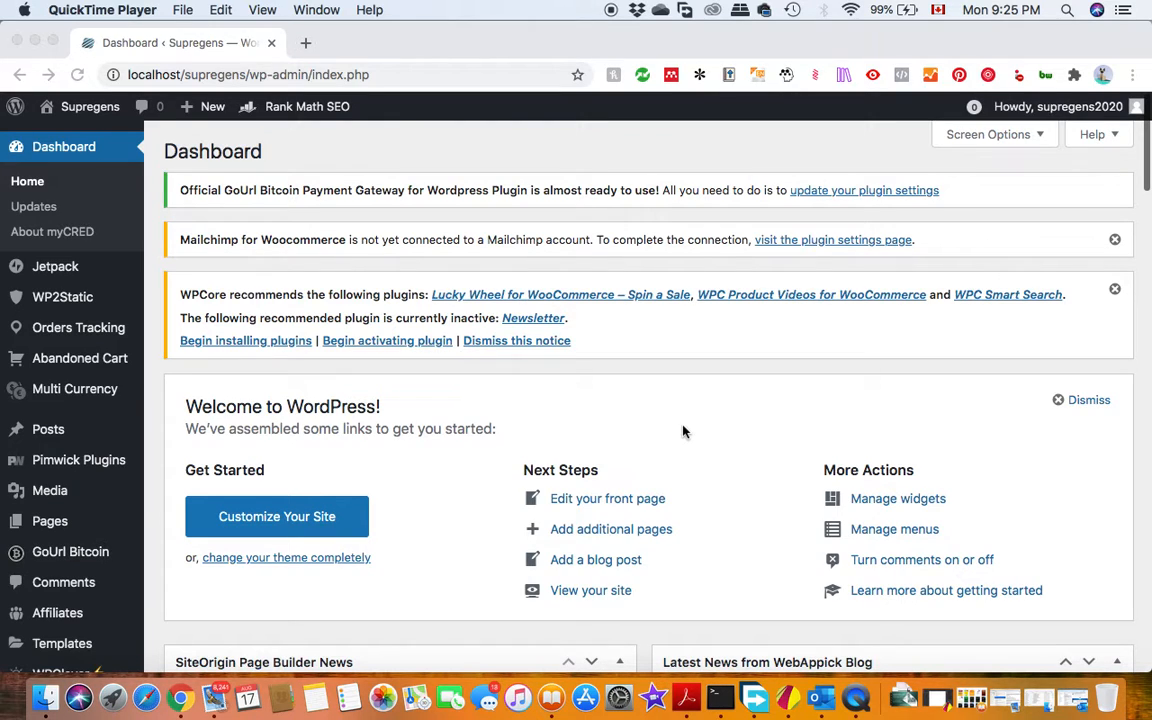
Open the product categories page of the store.
scroll(90, 440, down, 1)
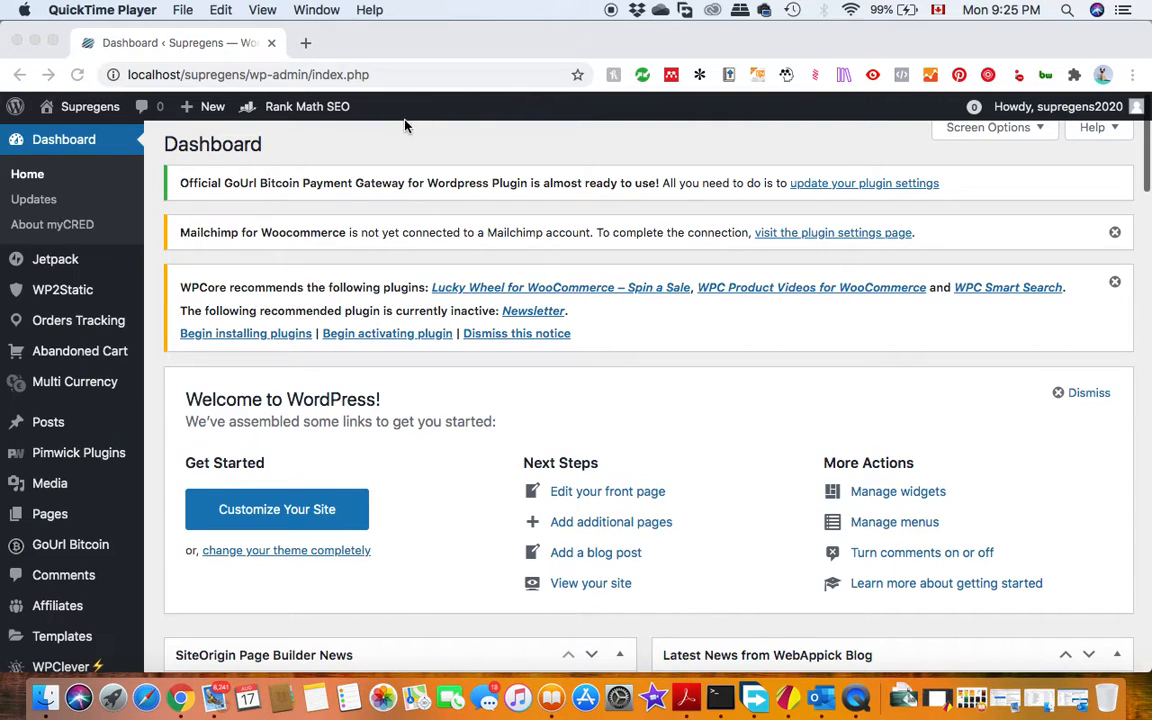
scroll(341, 366, down, 5)
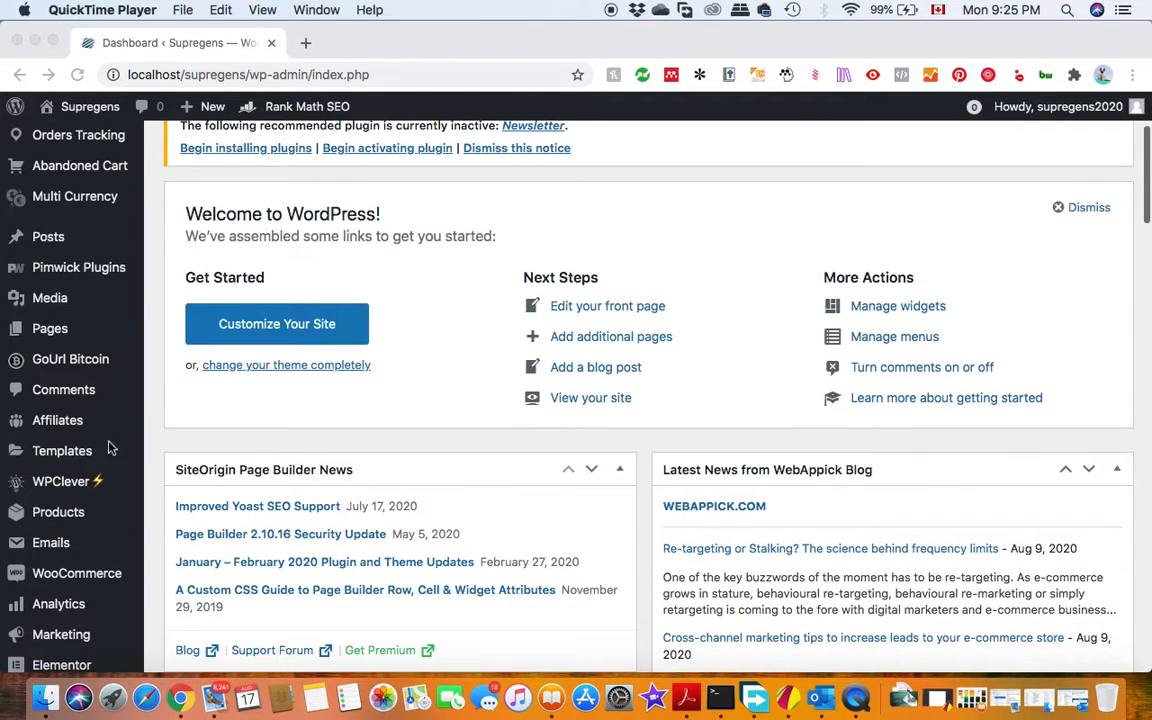
click(55, 514)
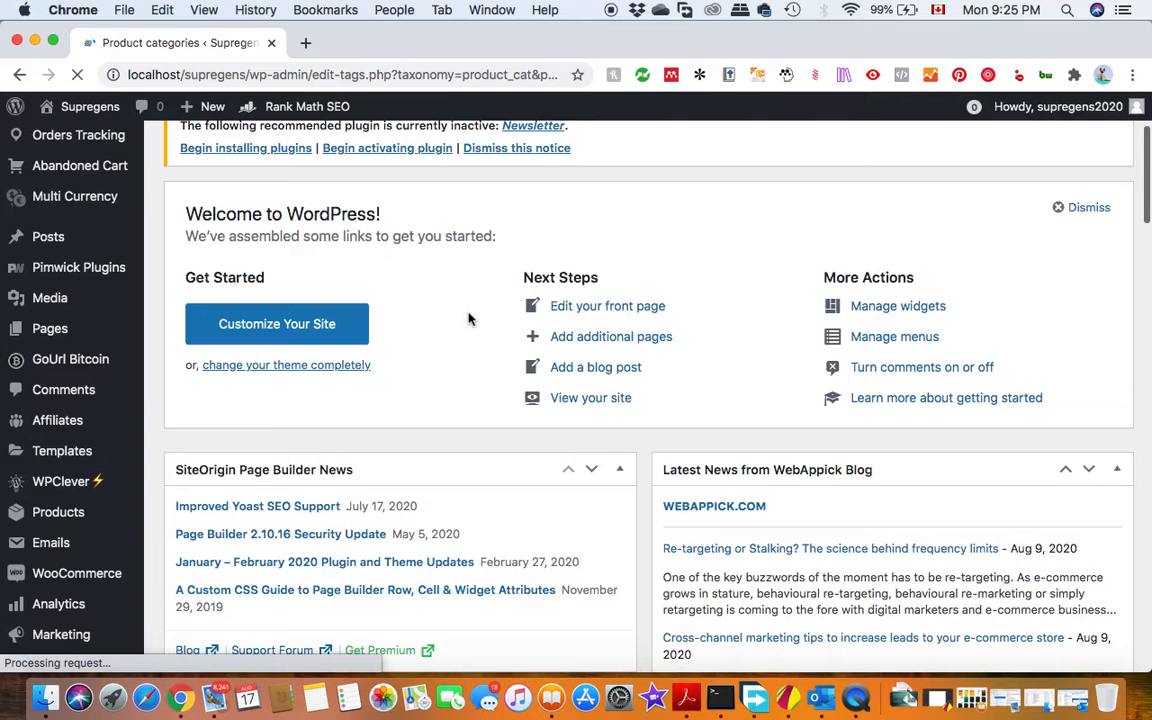
scroll(470, 316, down, 3)
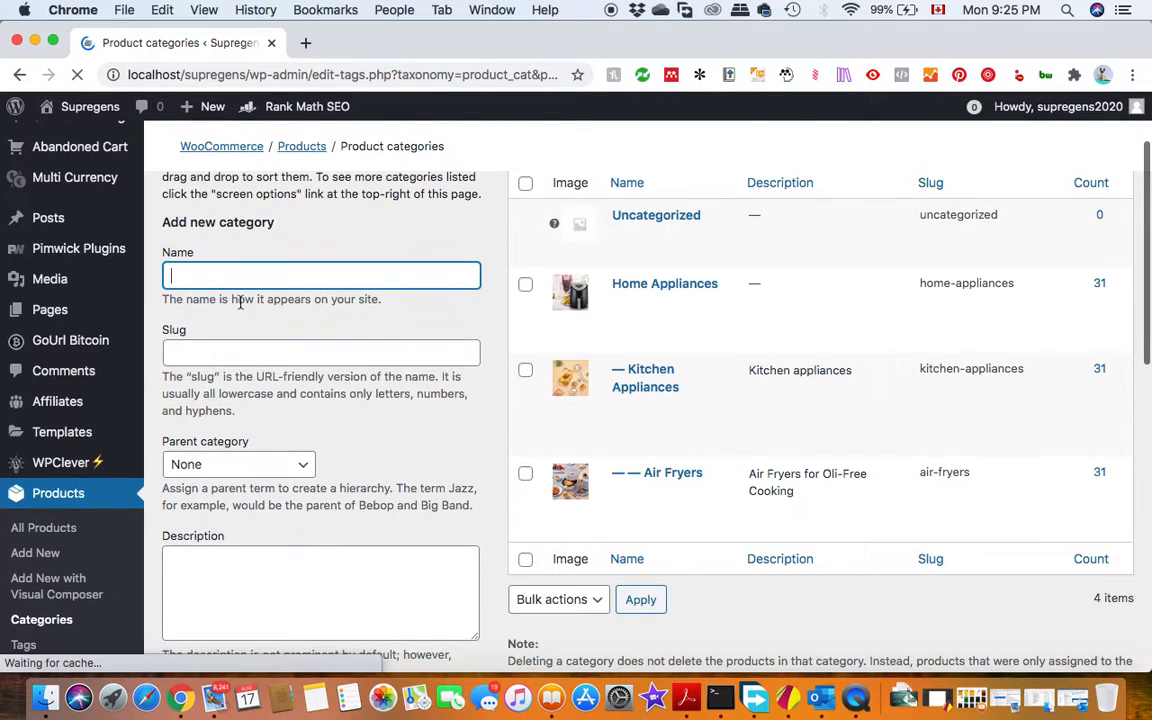
Name the new product category Accessories and set its slug to accessories.
scroll(729, 300, up, 1)
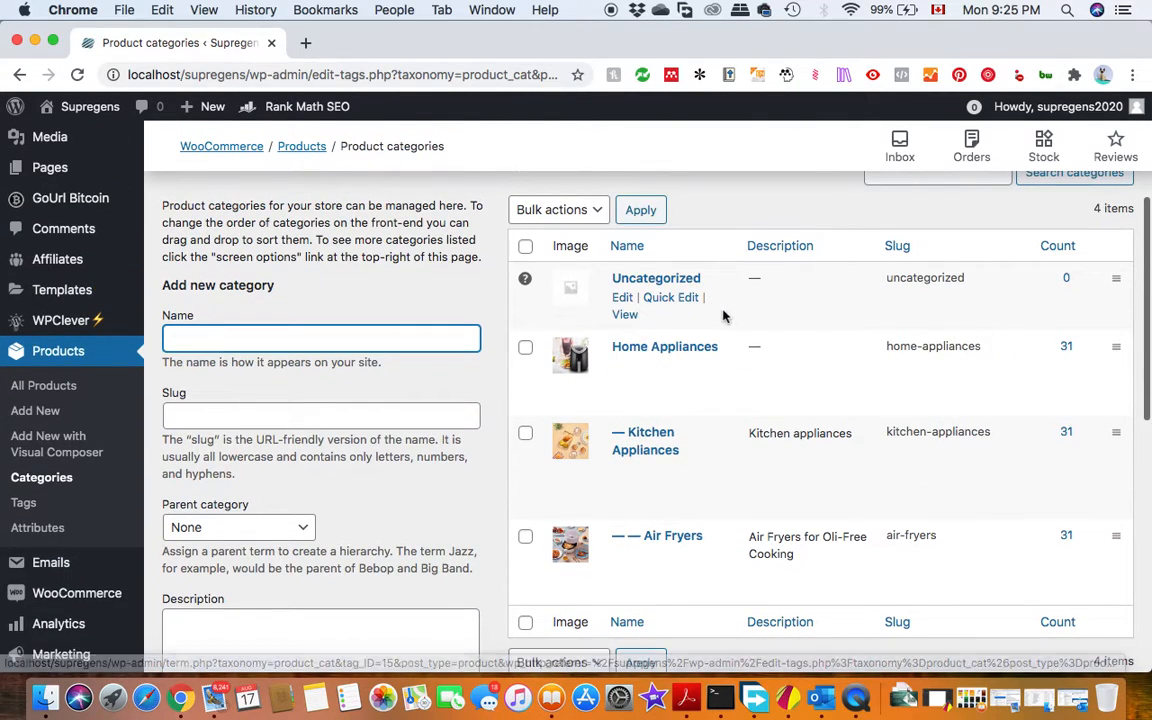
scroll(779, 463, down, 3)
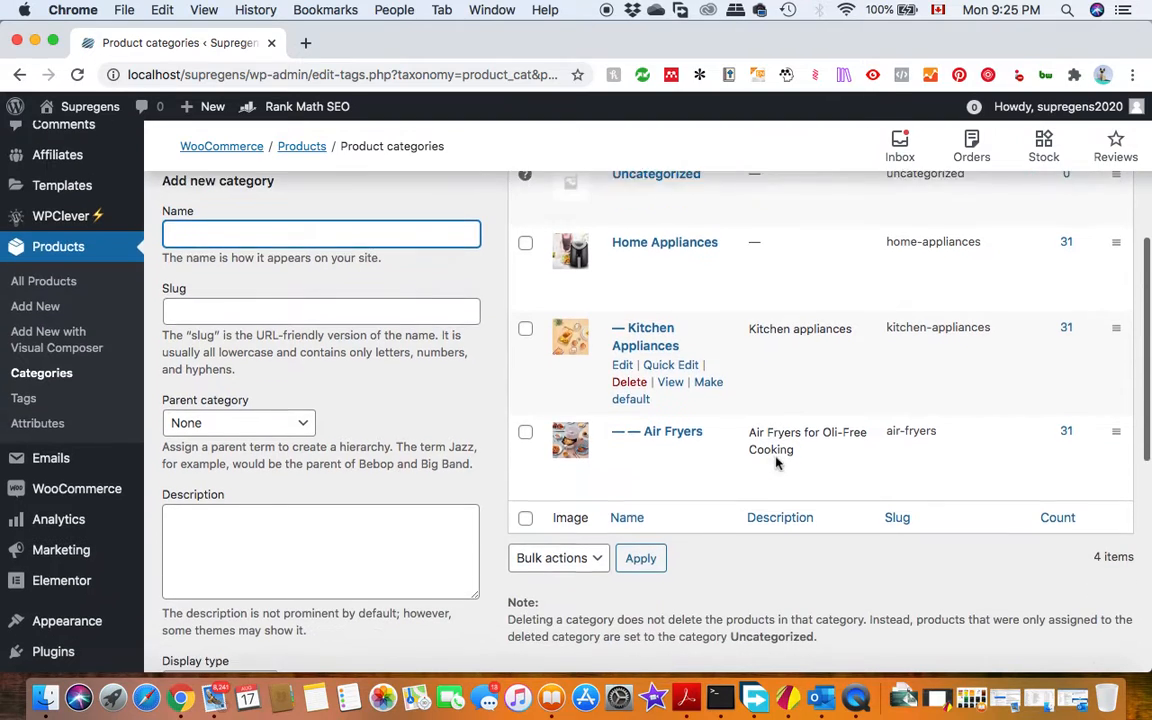
scroll(269, 241, up, 1)
scroll(270, 246, down, 1)
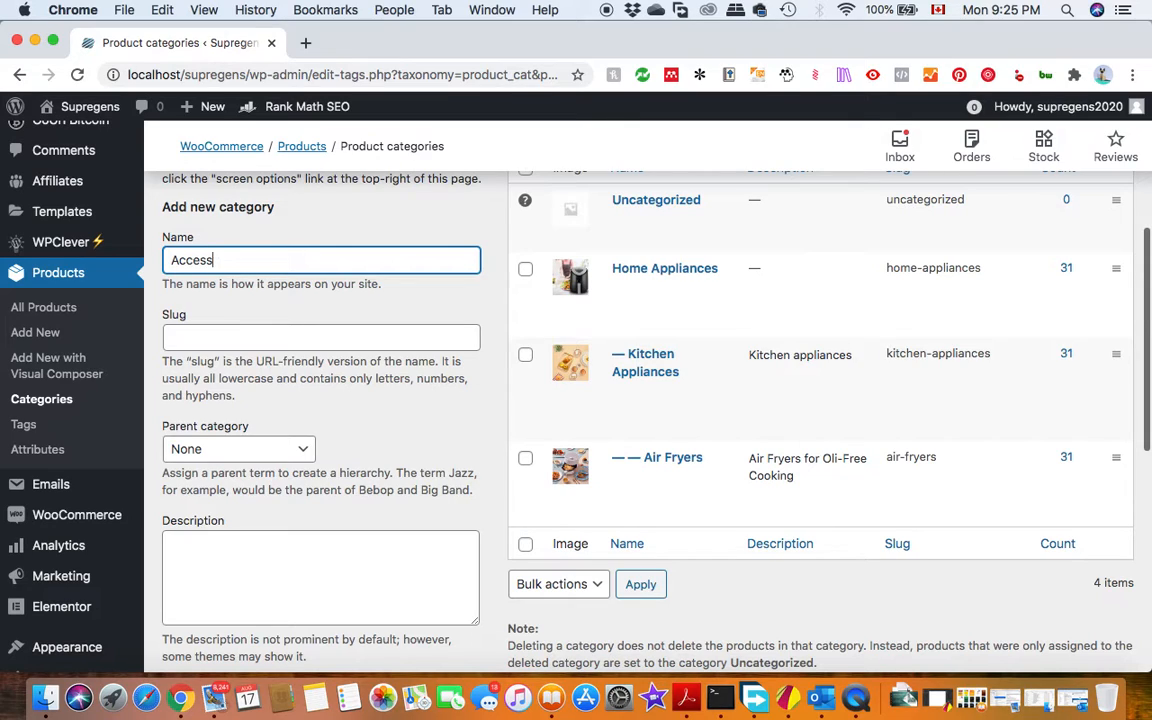
click(200, 341)
text(accessories)
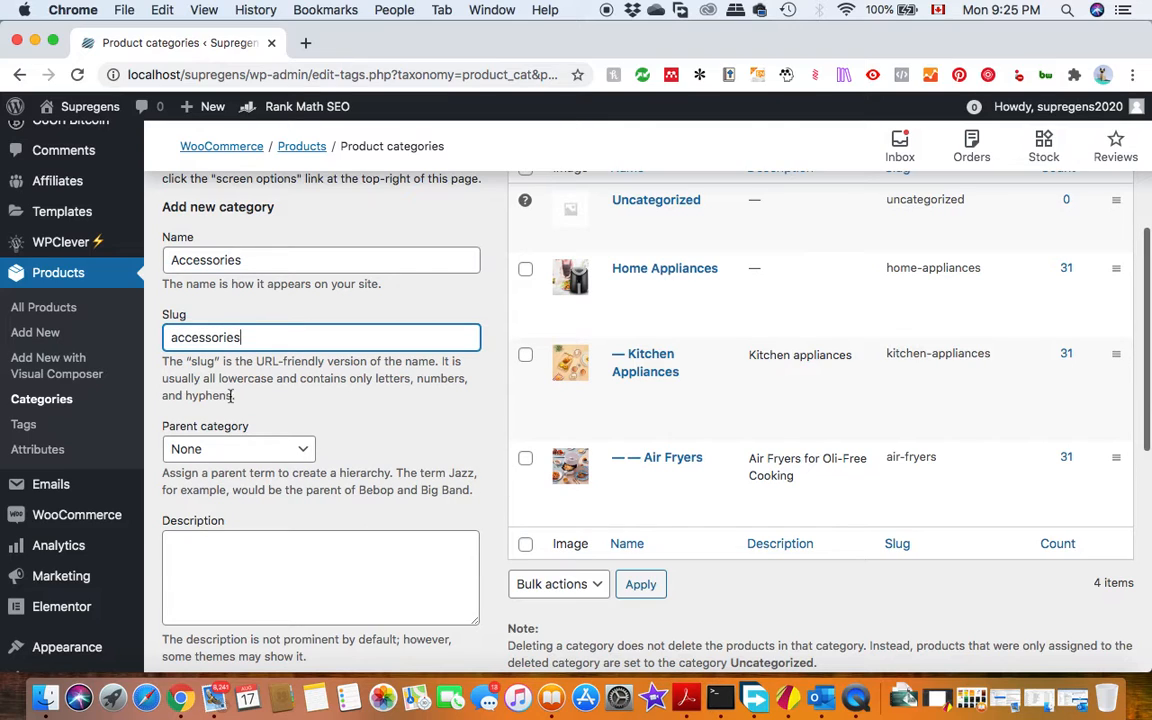
Set the new category's parent to Air Fryers and enter the description "accessories for air fryers".
scroll(231, 396, down, 5)
click(255, 222)
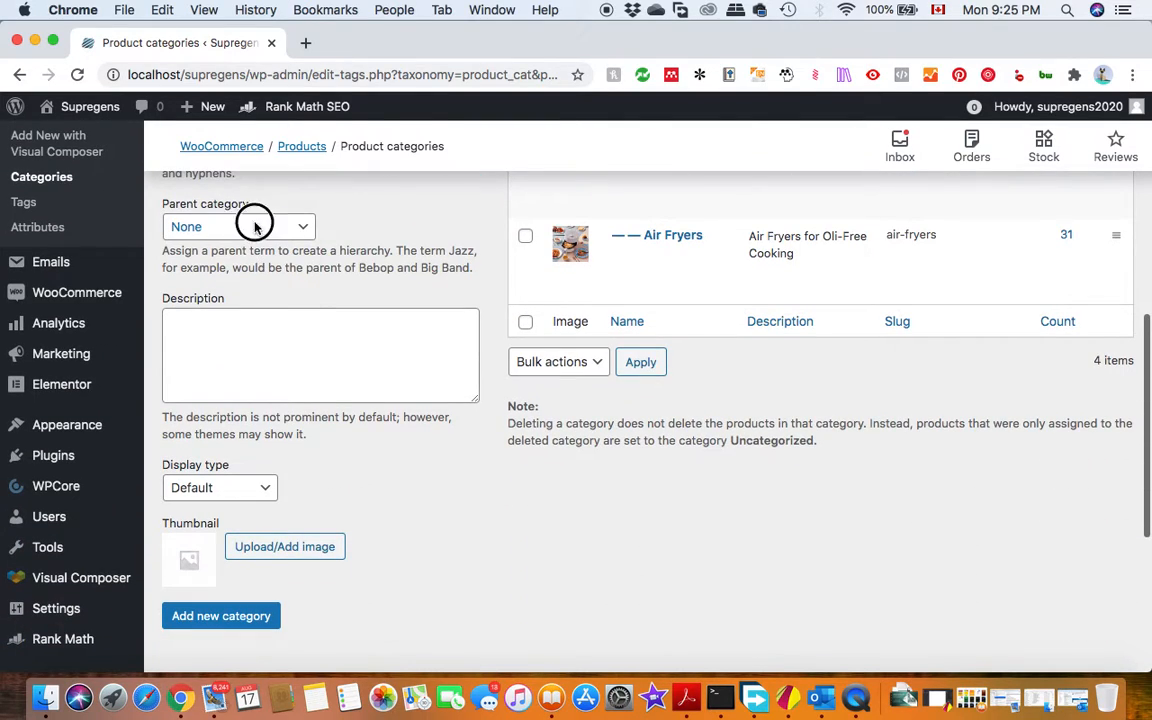
click(222, 277)
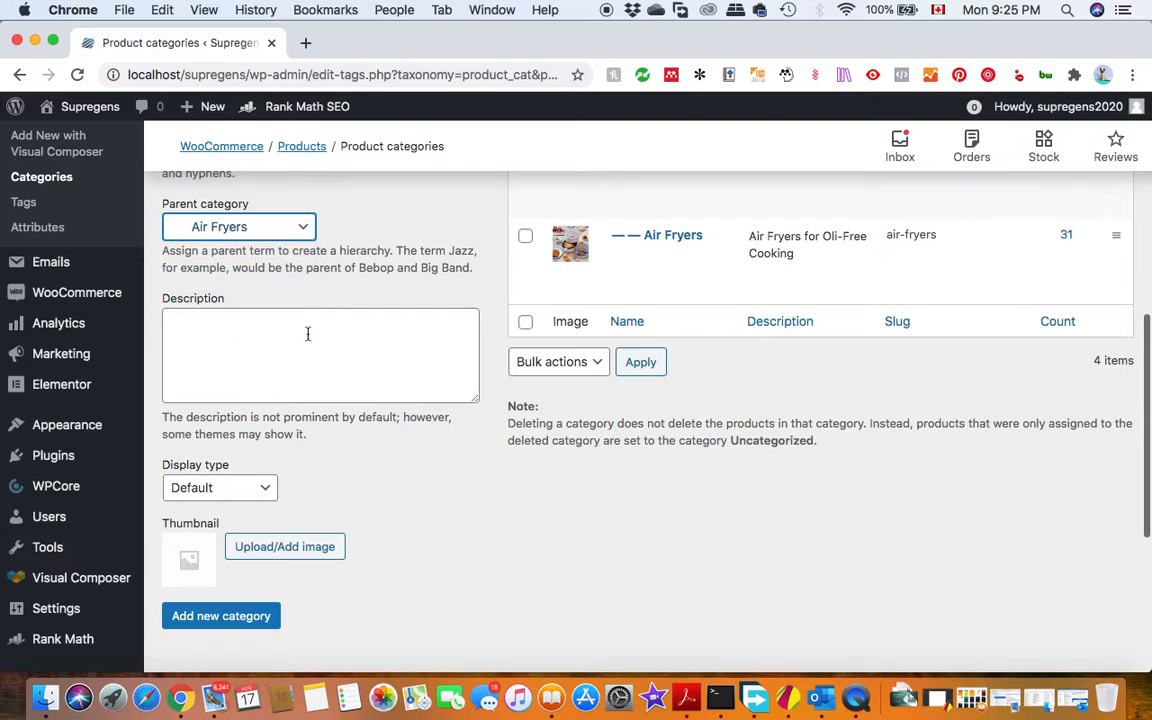
click(284, 396)
scroll(367, 545, down, 2)
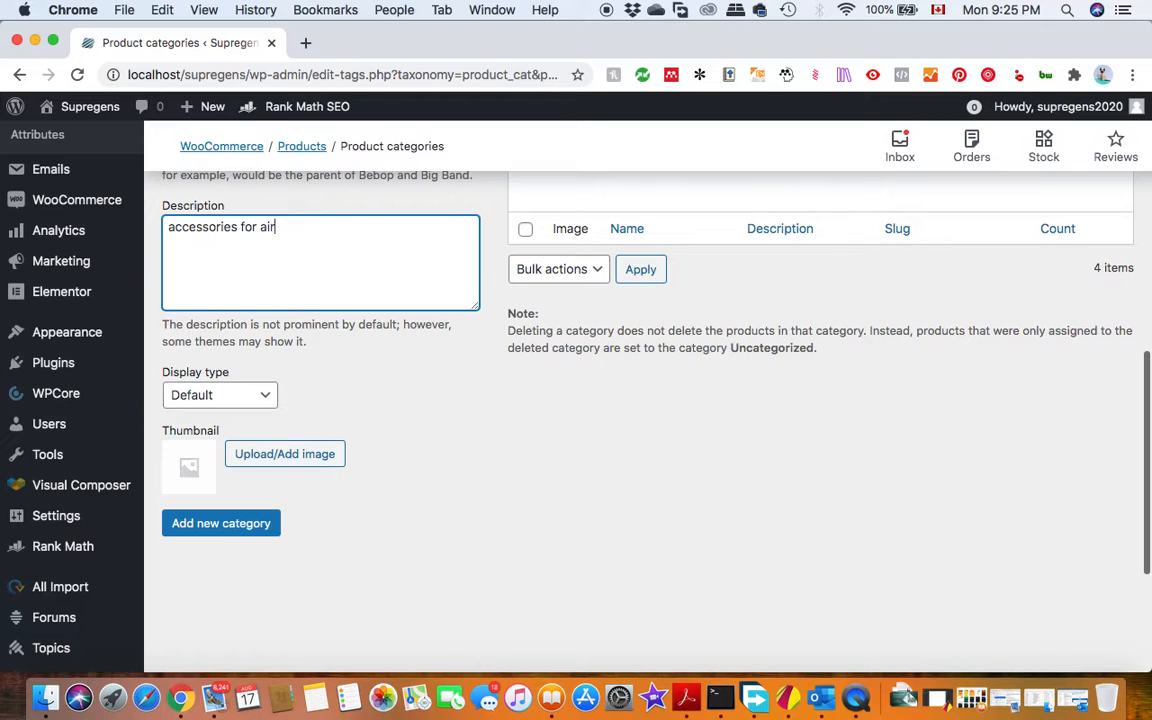
text(accessories for air fryers)
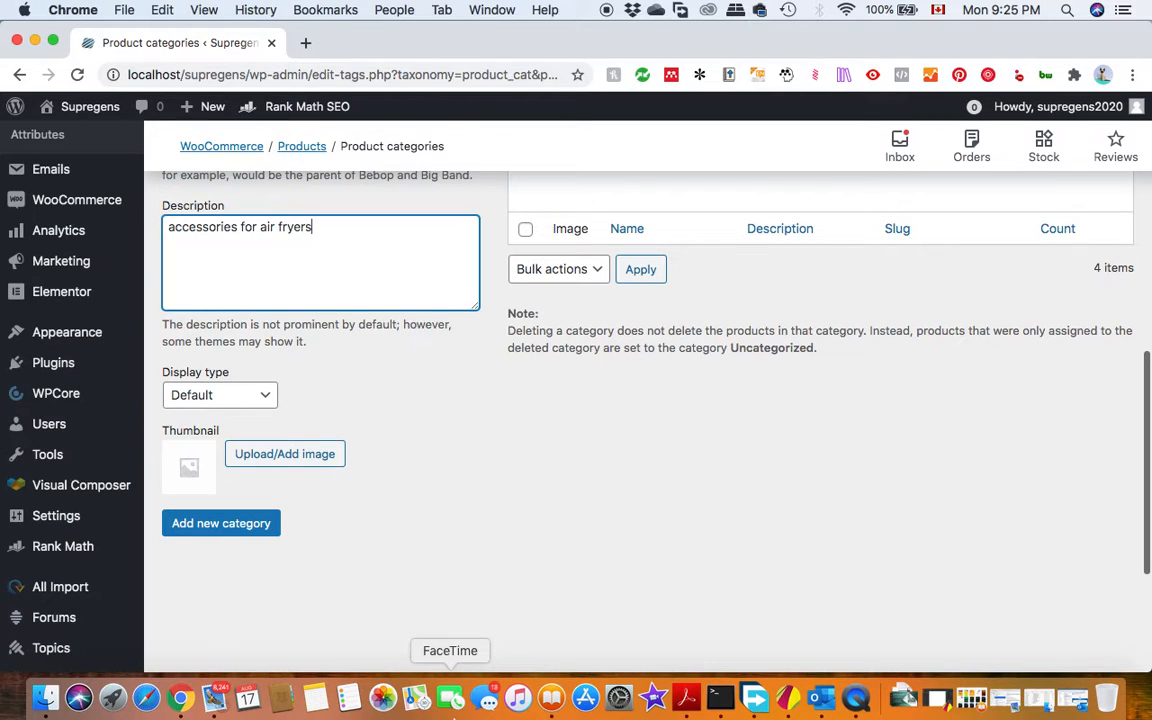
Use the media library image of the rack on a black round pan as the thumbnail, and add the new category.
click(272, 465)
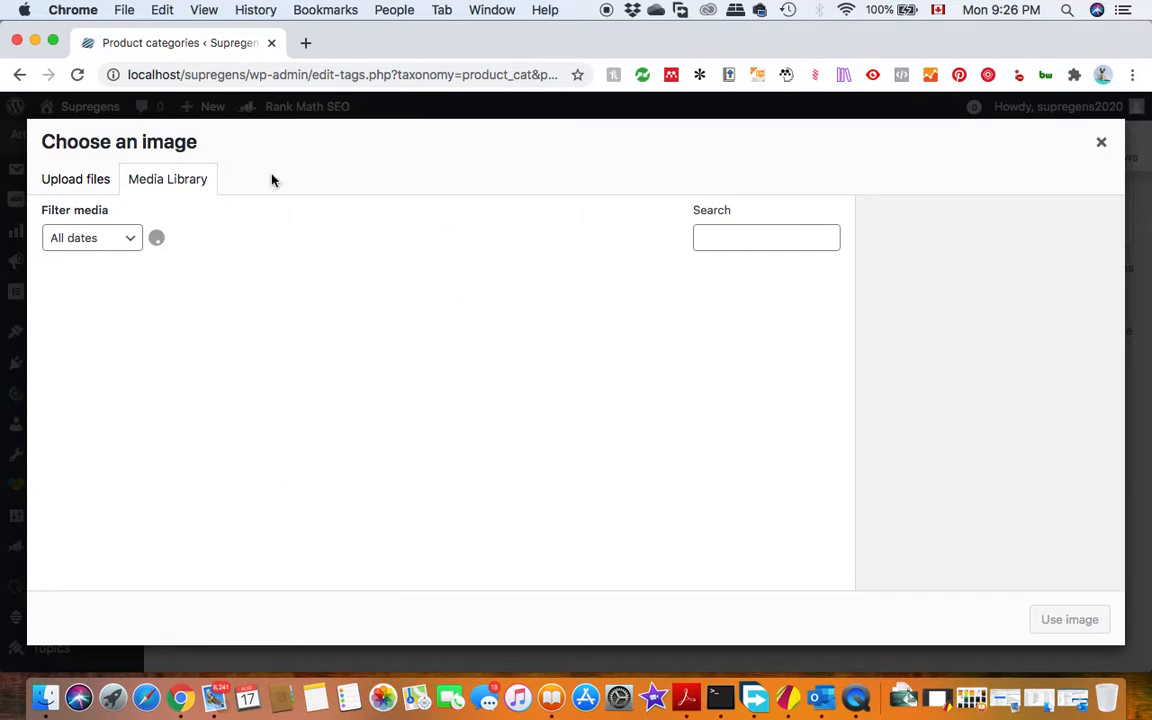
scroll(363, 487, down, 5)
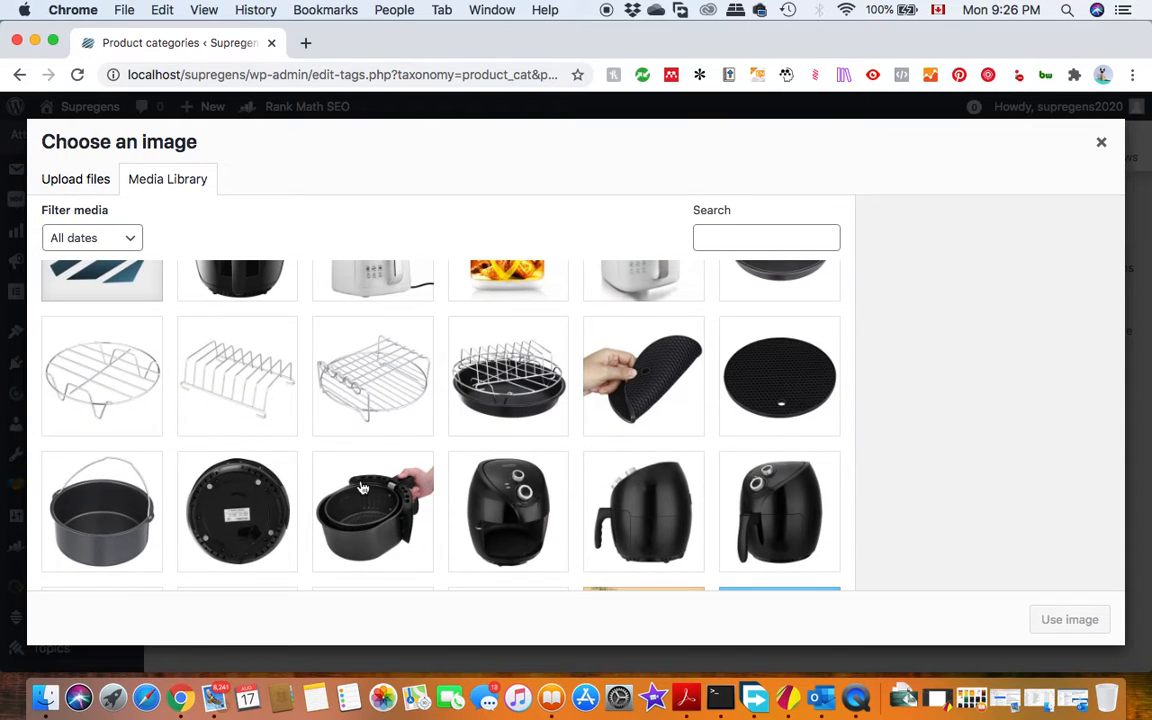
click(497, 394)
click(1069, 620)
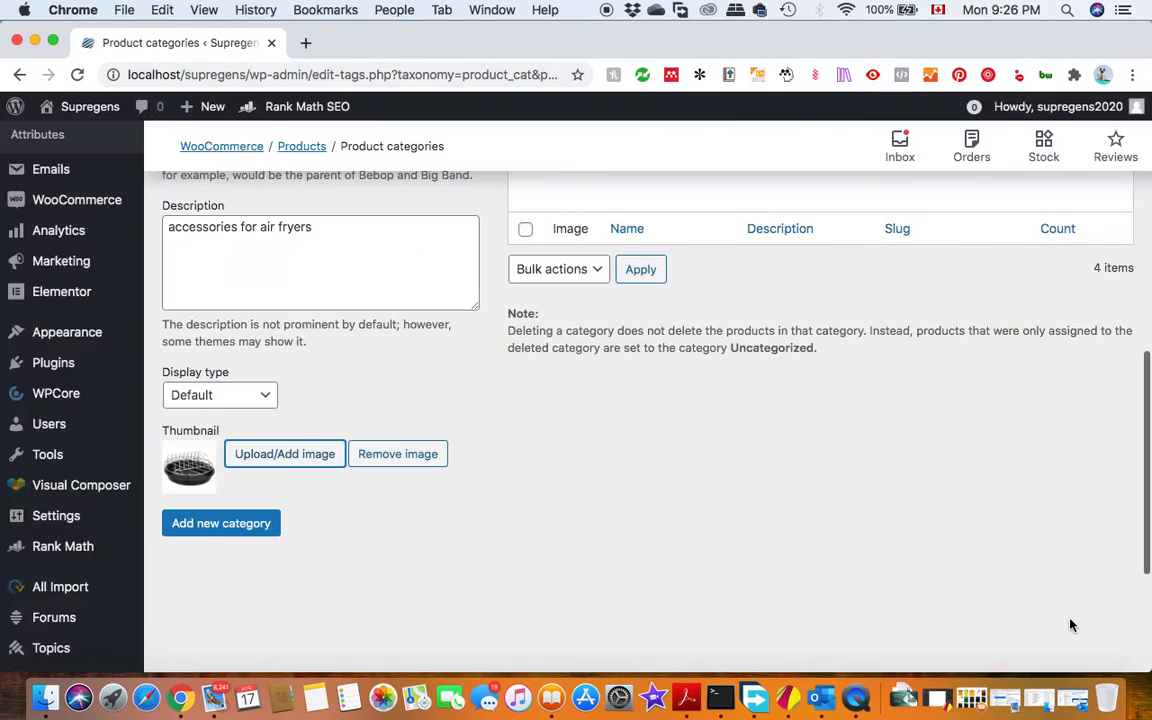
click(212, 530)
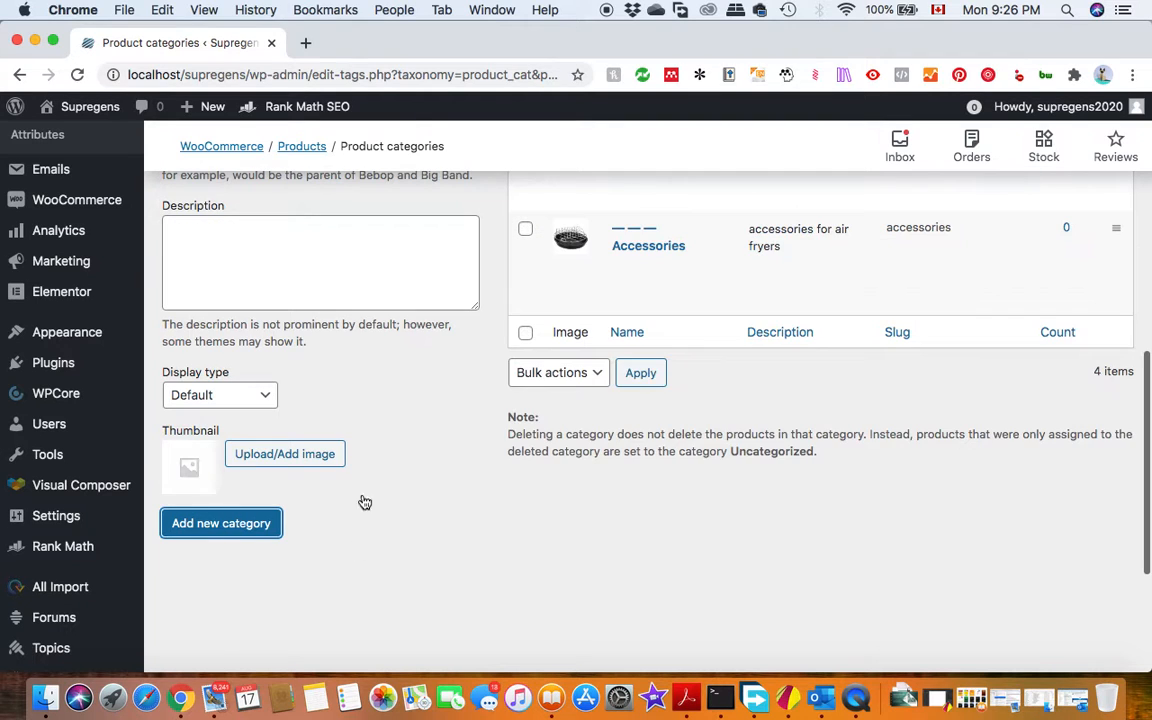
Open the list of all products.
scroll(835, 500, up, 4)
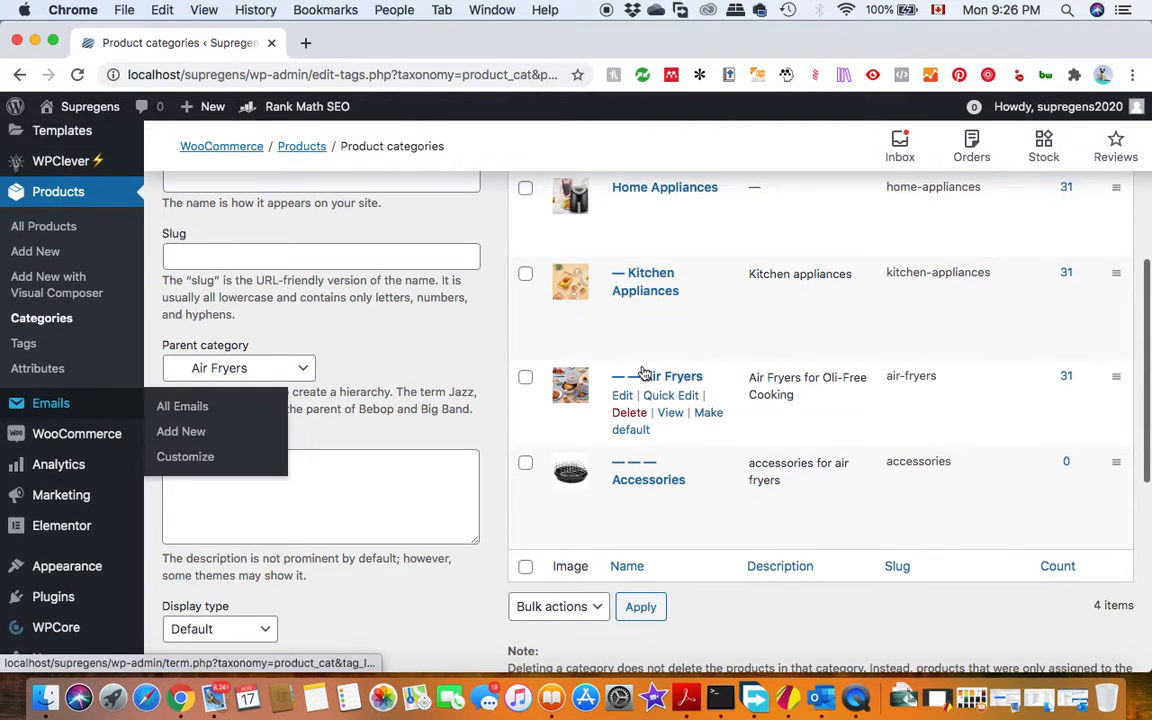
scroll(200, 358, up, 3)
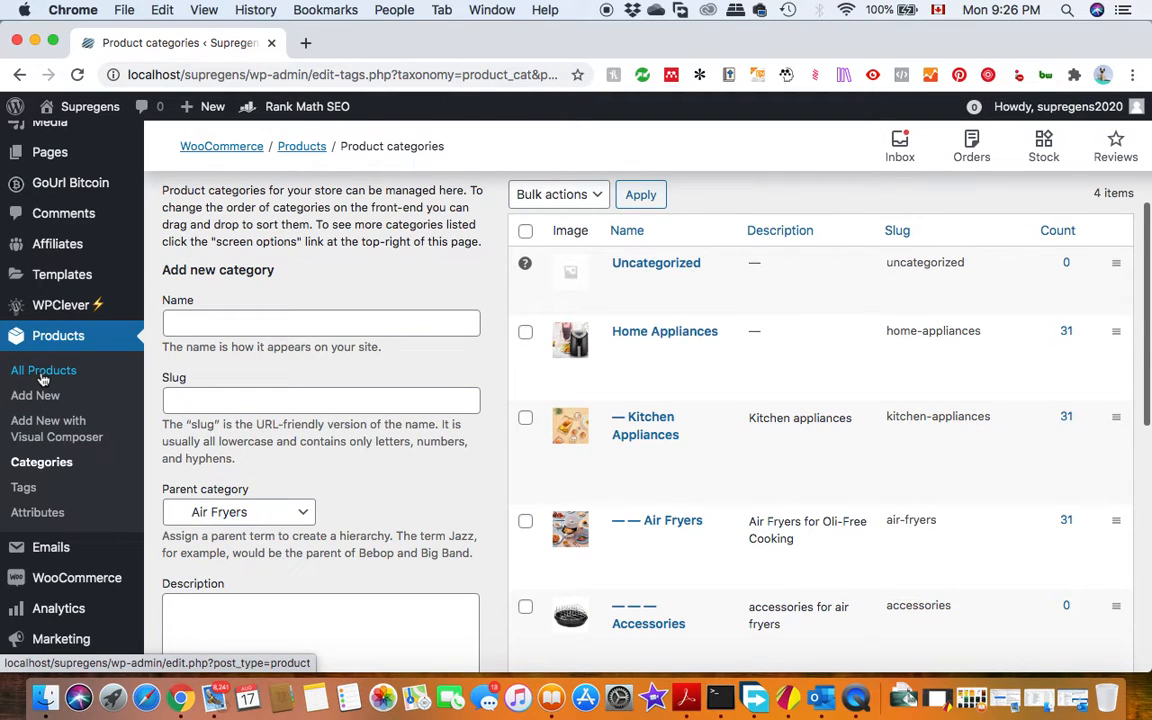
click(43, 374)
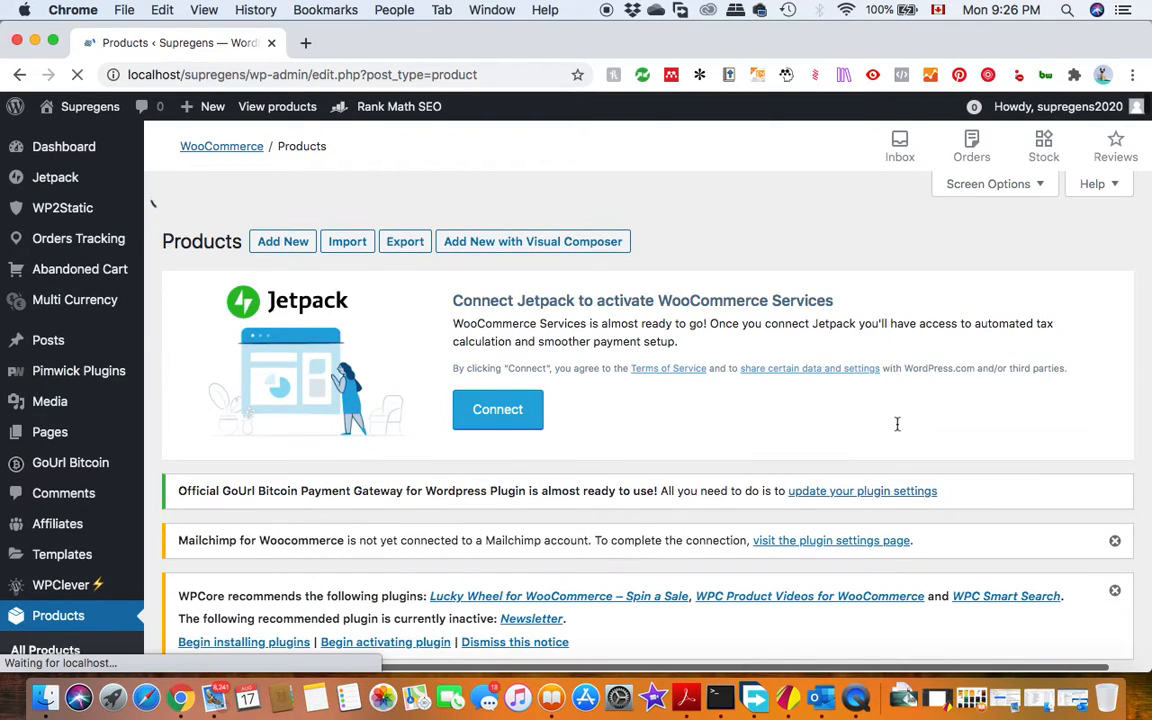
Look through the product list, examining the products and their assigned categories down to the end of the page.
scroll(897, 432, down, 5)
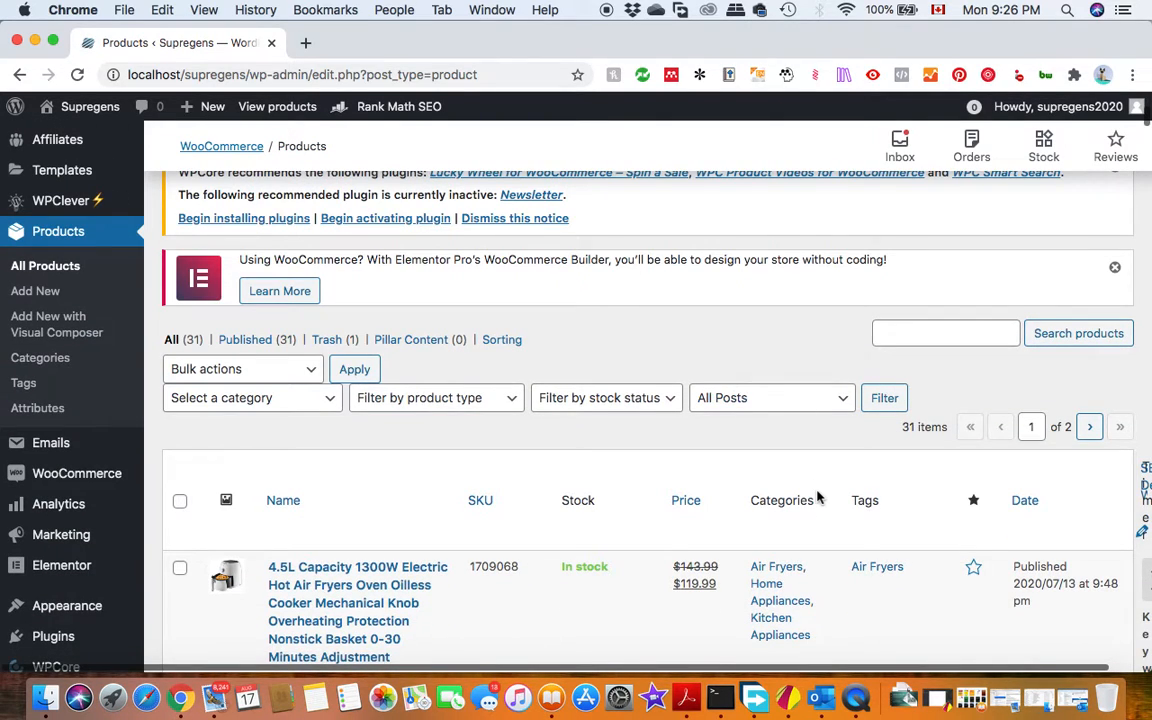
scroll(817, 497, down, 3)
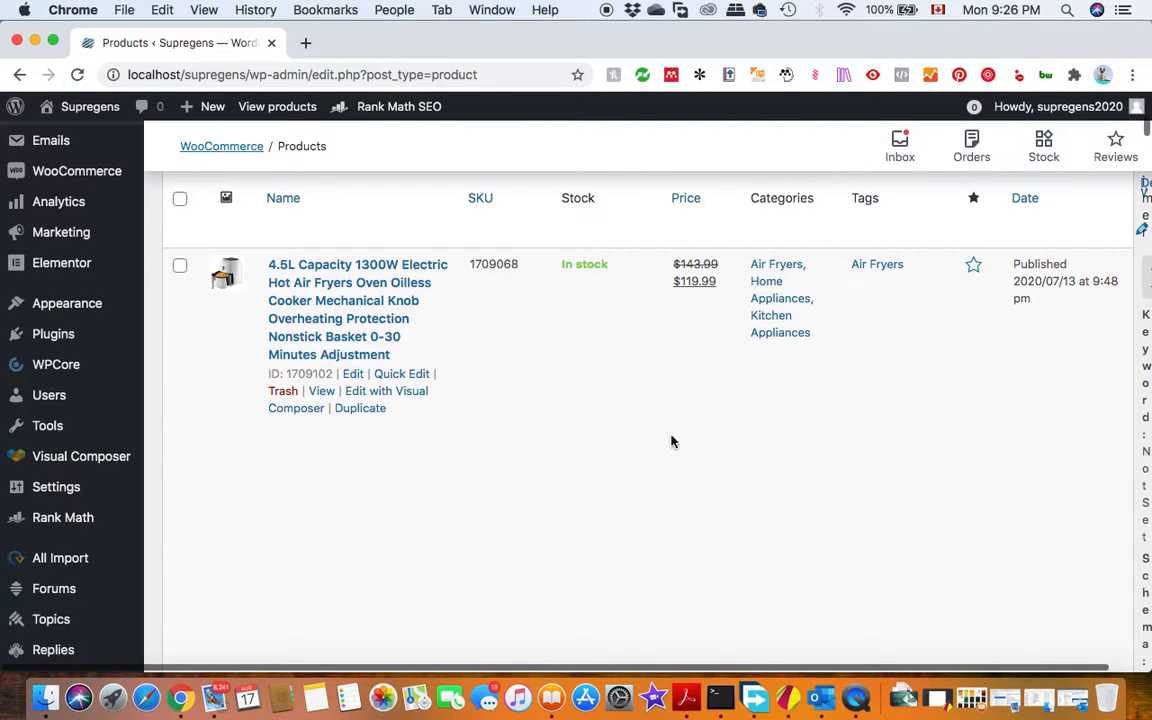
scroll(563, 424, up, 3)
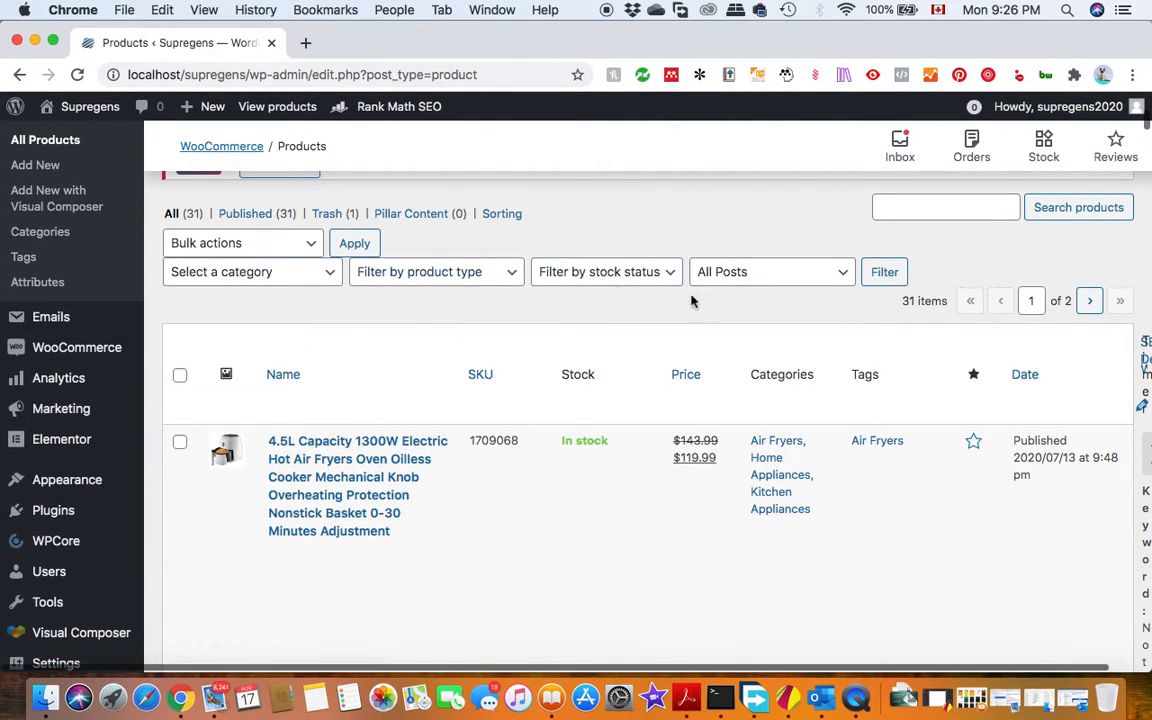
scroll(560, 380, down, 3)
scroll(442, 373, up, 2)
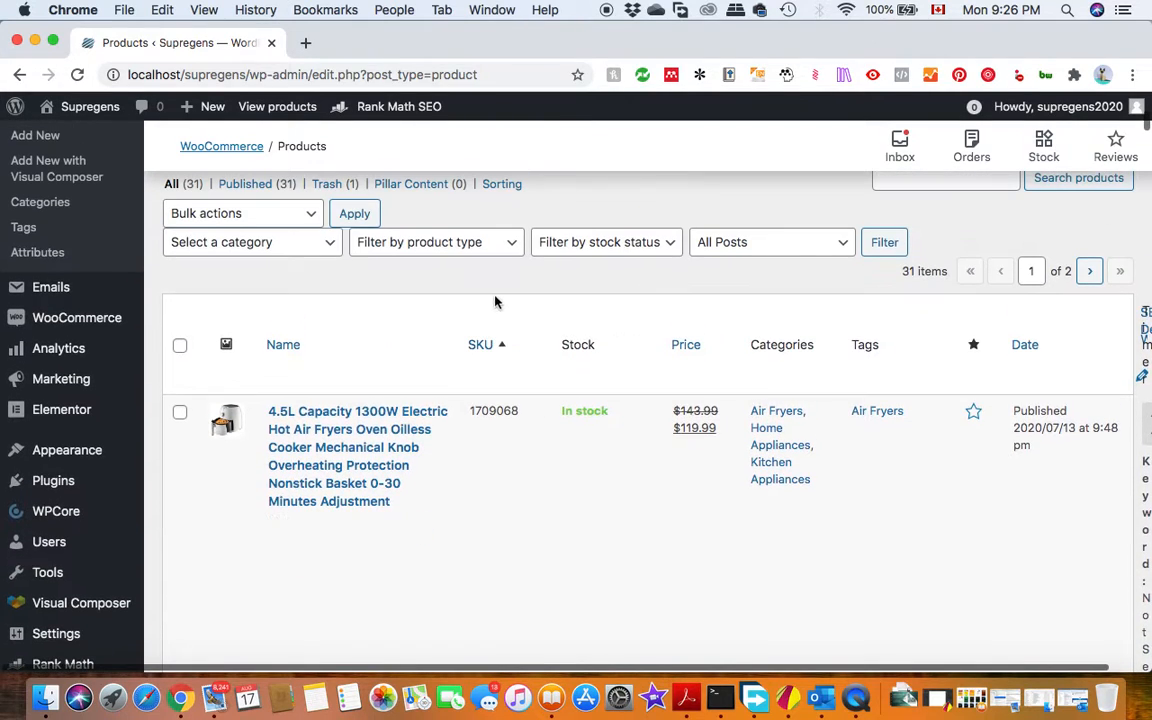
scroll(447, 324, up, 3)
scroll(384, 455, down, 5)
scroll(381, 457, down, 10)
scroll(382, 444, down, 15)
scroll(382, 444, down, 10)
scroll(382, 444, down, 15)
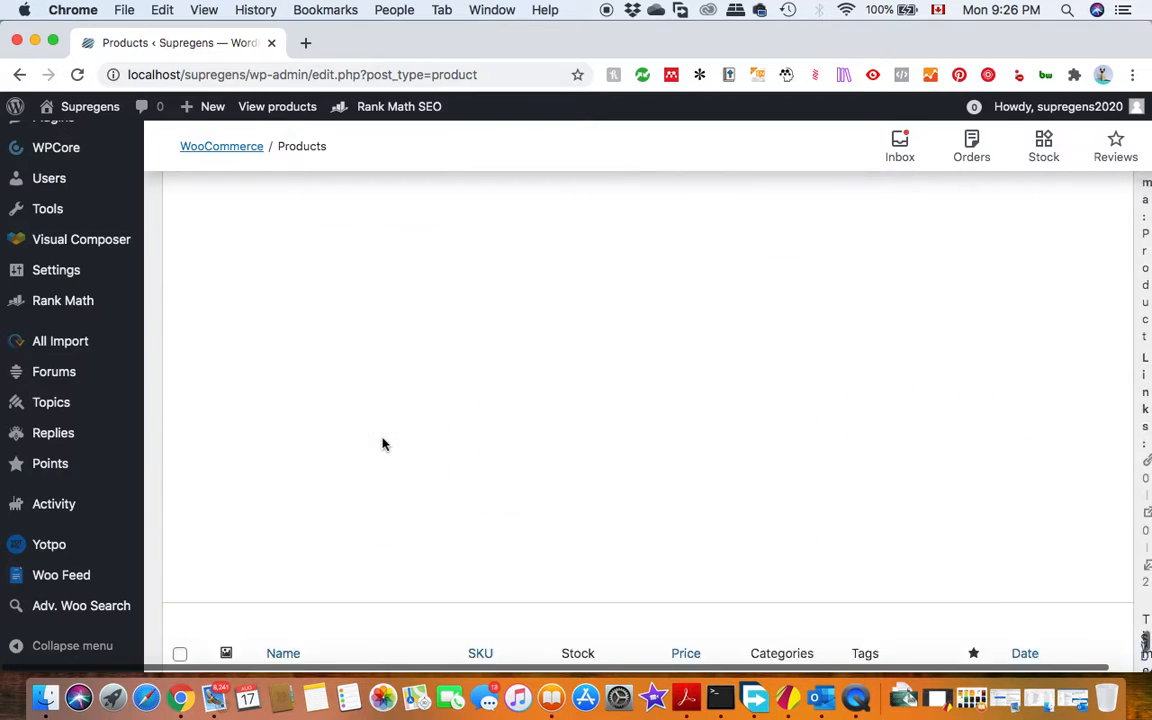
scroll(382, 444, down, 3)
scroll(382, 444, up, 15)
scroll(382, 444, down, 10)
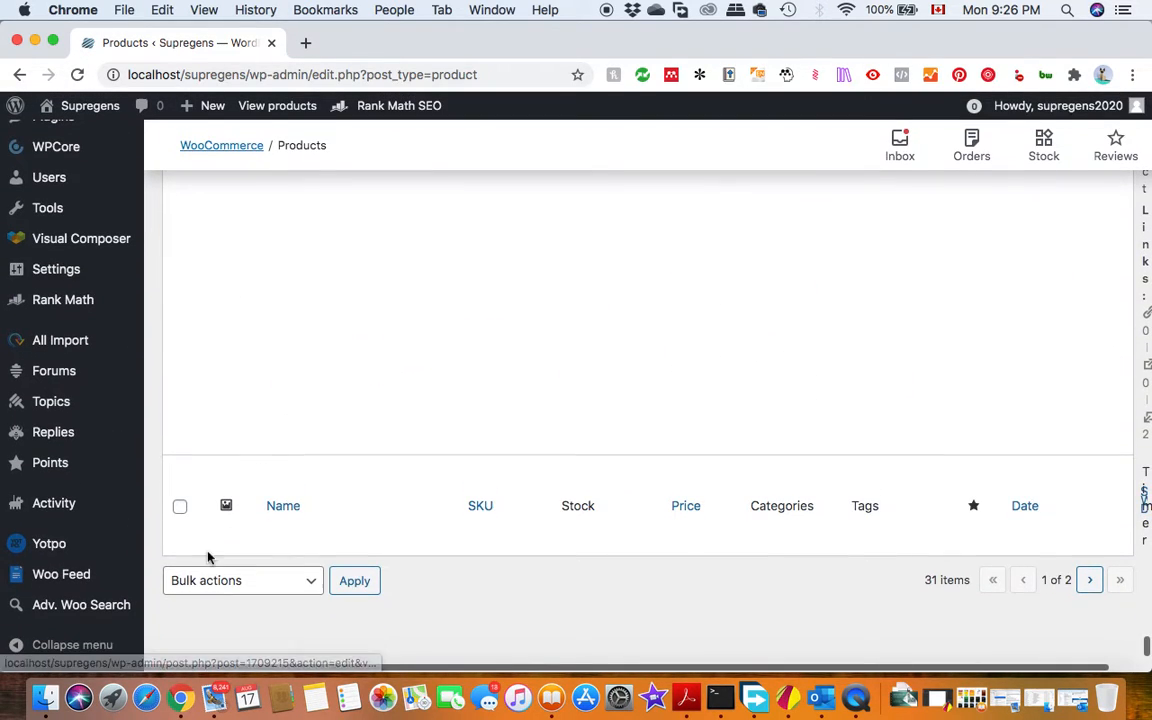
Select all products on the current list page and open them for bulk editing.
click(311, 590)
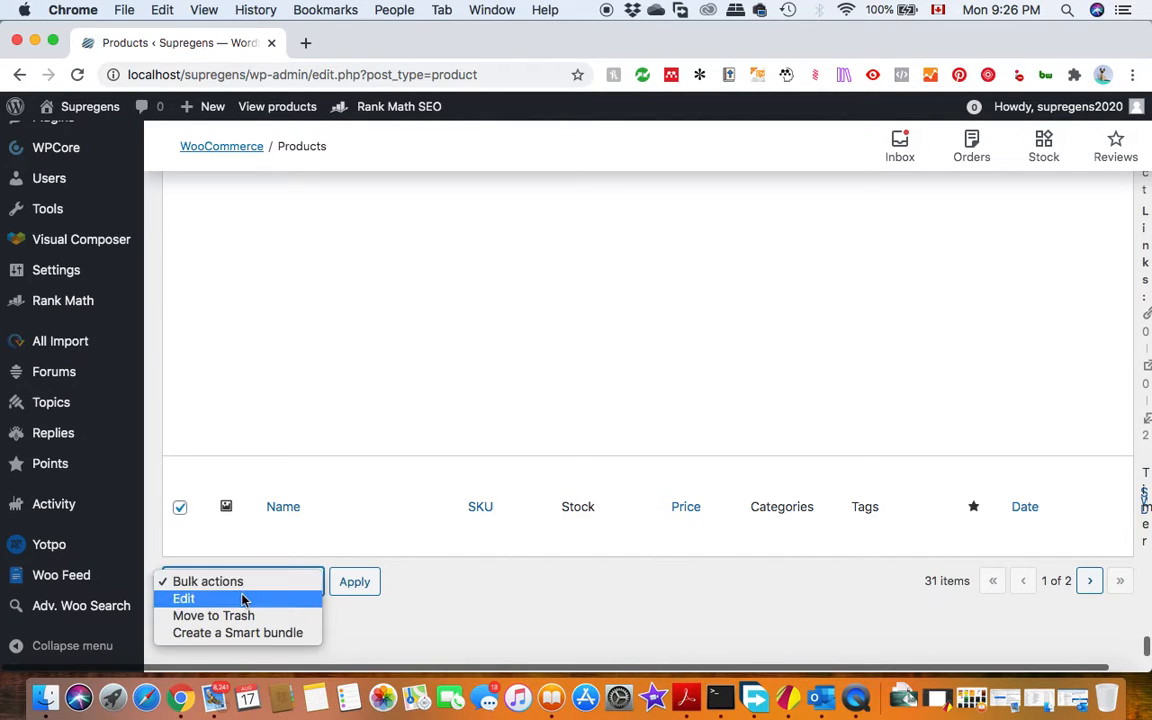
click(244, 599)
click(349, 584)
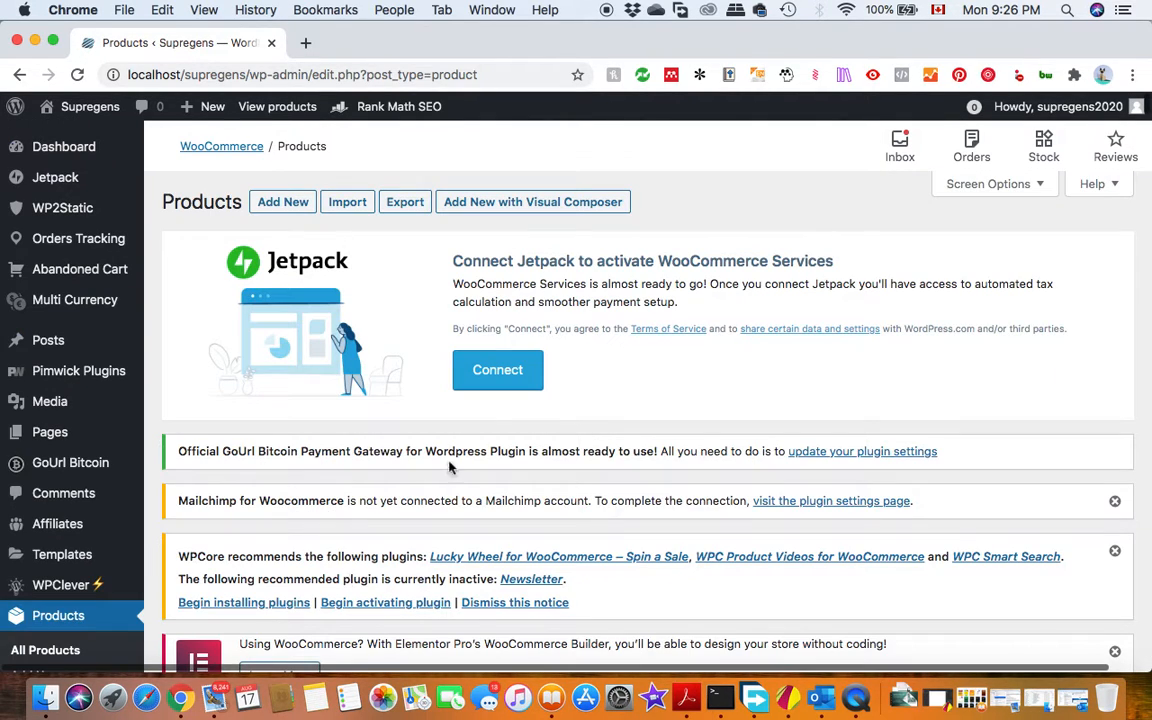
scroll(449, 467, down, 10)
scroll(535, 312, down, 3)
scroll(527, 324, up, 3)
Assign the categories Home Appliances, Kitchen Appliances and Air Fryers to the bulk-edited products and update them.
click(476, 279)
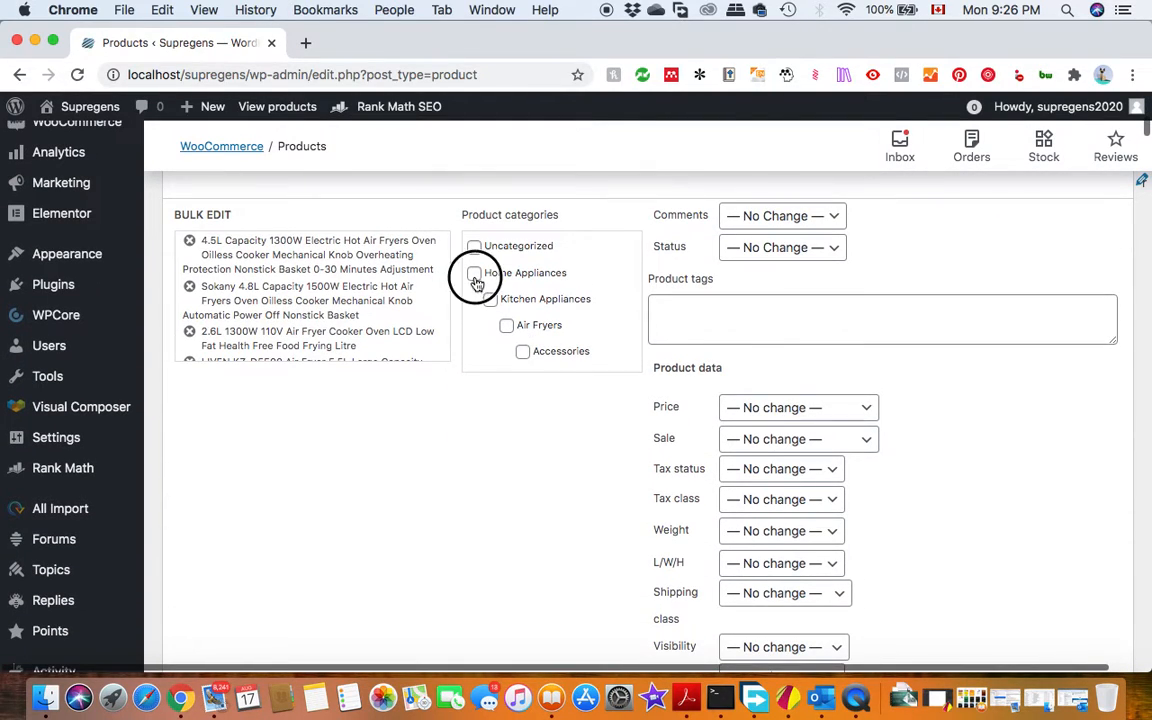
click(491, 300)
click(507, 327)
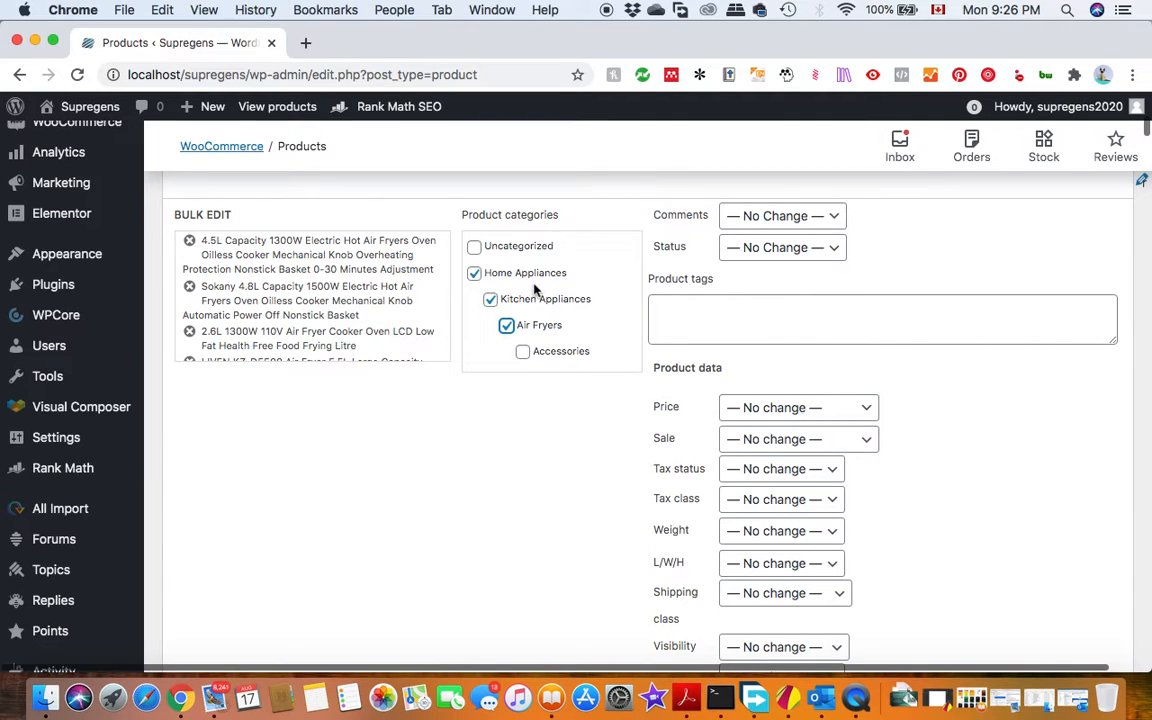
scroll(525, 486, down, 1)
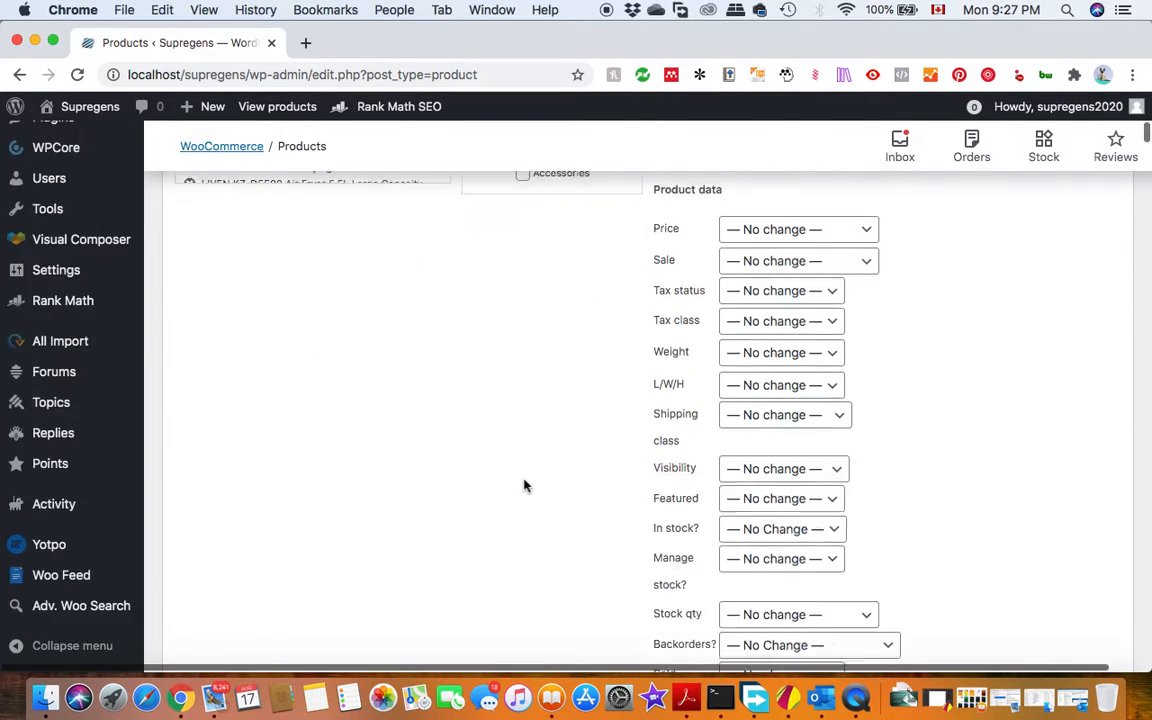
scroll(525, 486, down, 4)
scroll(525, 486, up, 4)
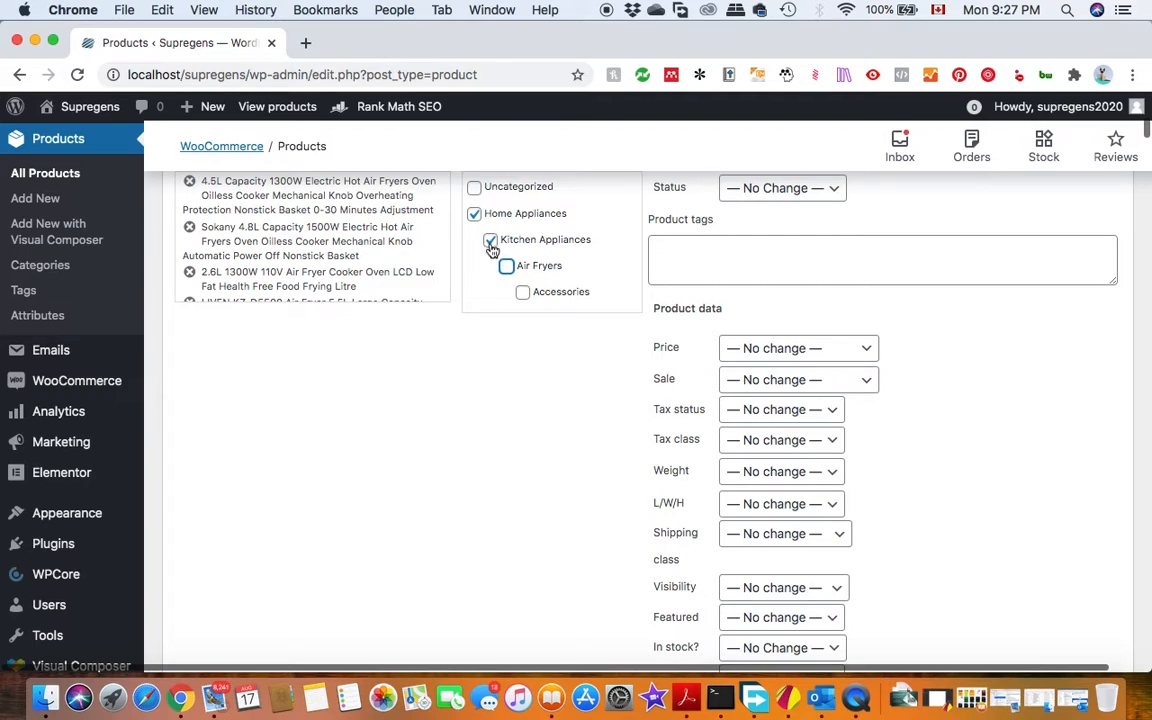
click(508, 267)
scroll(540, 450, down, 8)
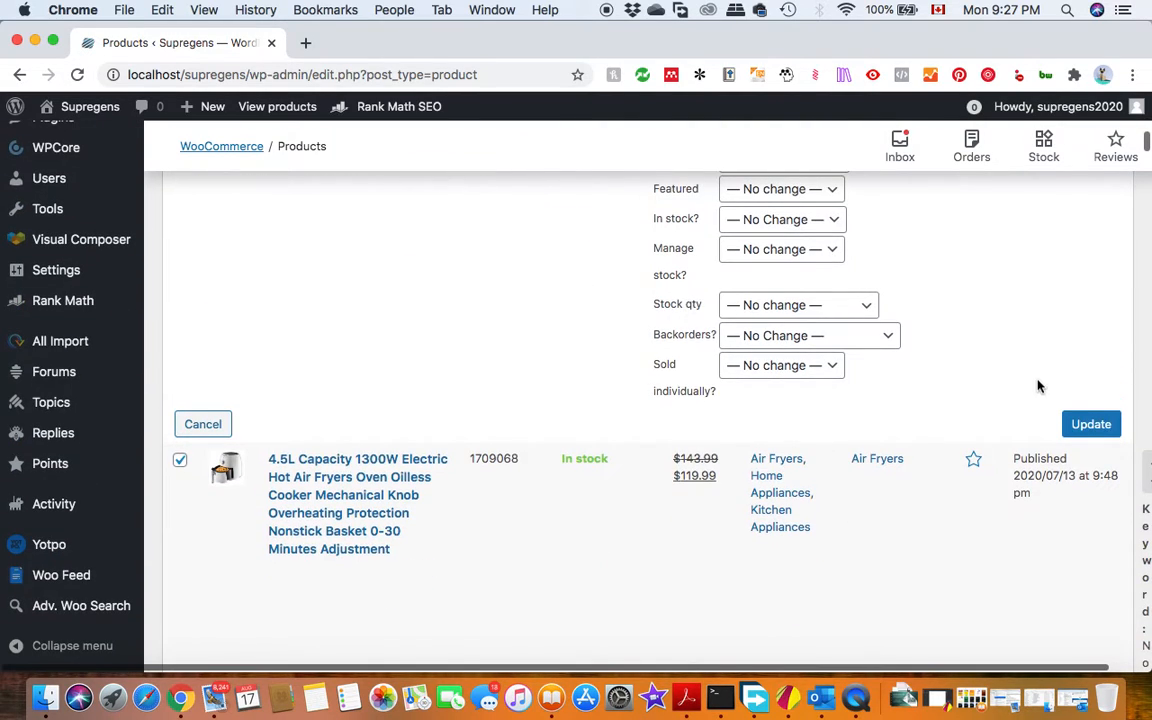
click(1089, 425)
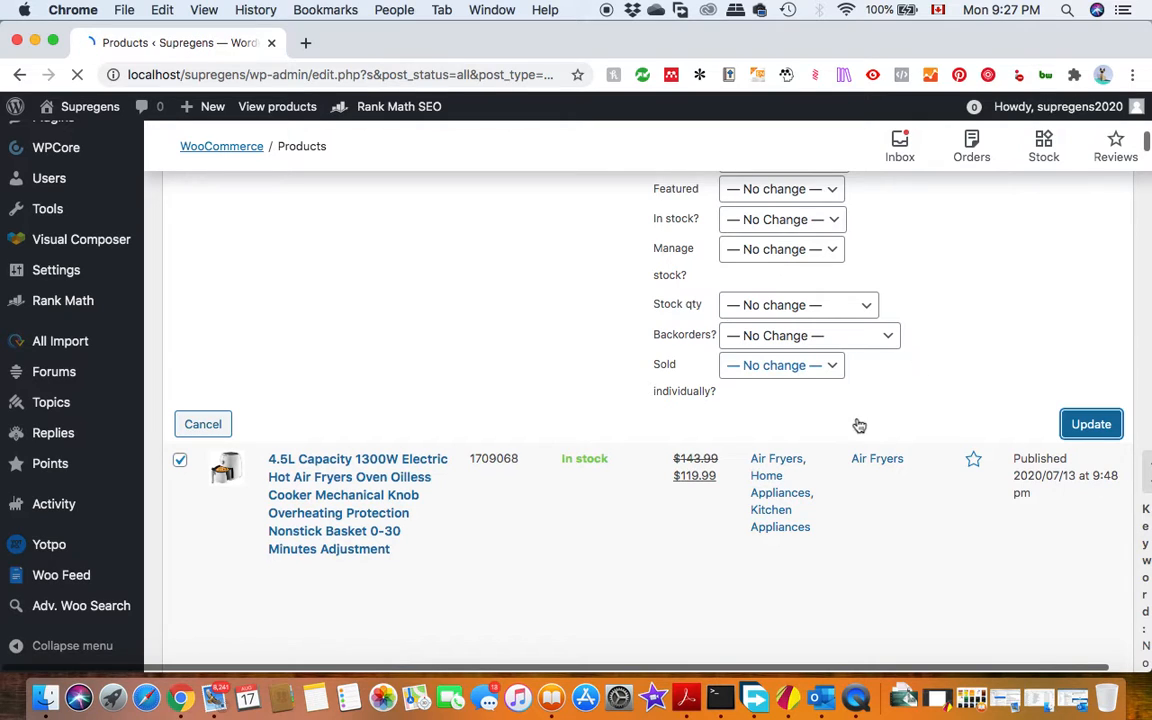
scroll(858, 424, down, 2)
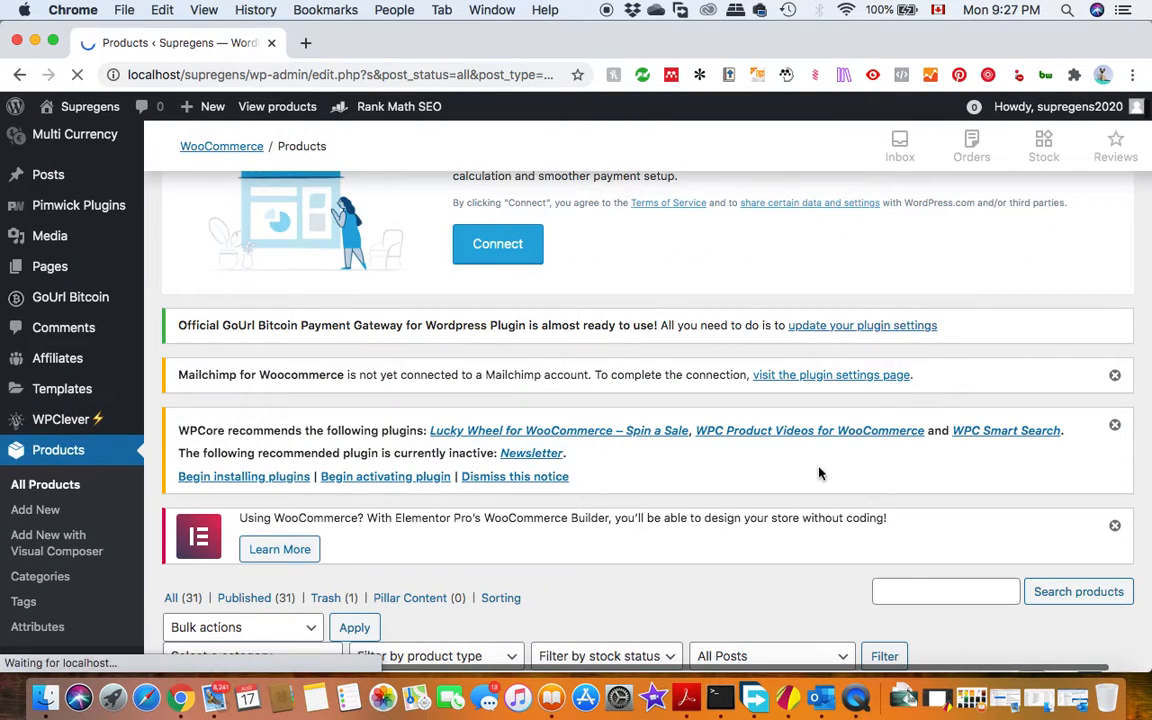
scroll(818, 470, down, 5)
scroll(770, 401, down, 1)
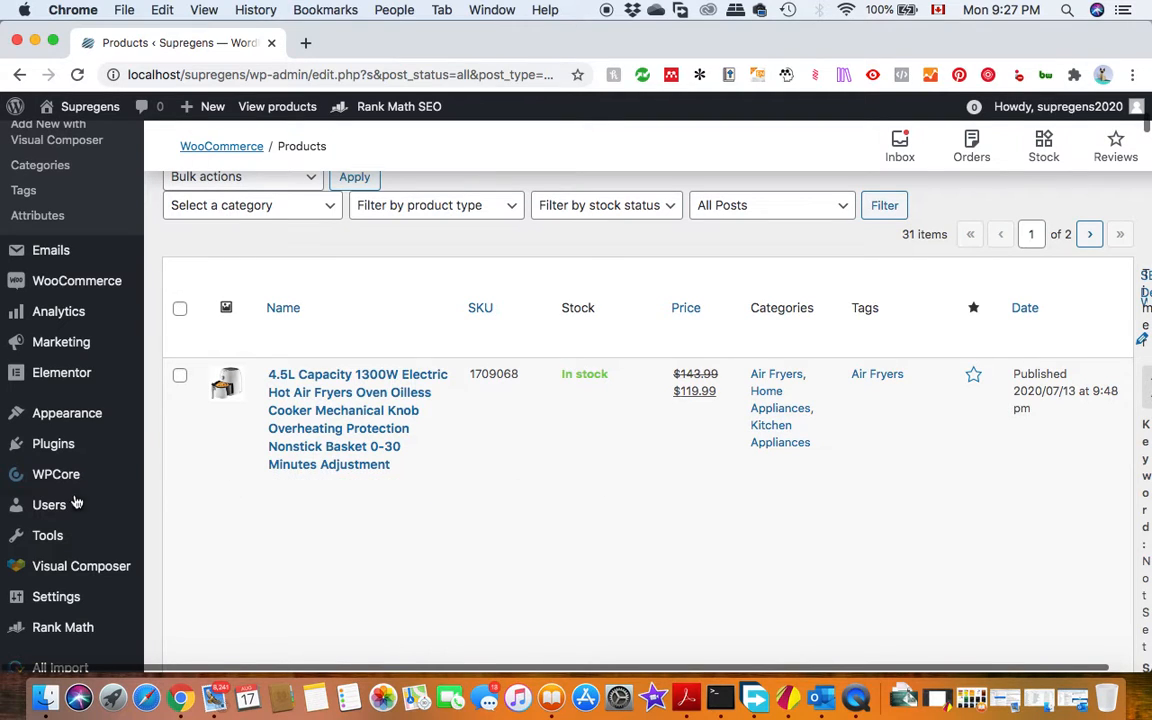
Find the theme customization option in the admin navigation and open the site in the Customizer.
mouse_move(76, 502)
scroll(76, 502, down, 1)
scroll(76, 502, down, 5)
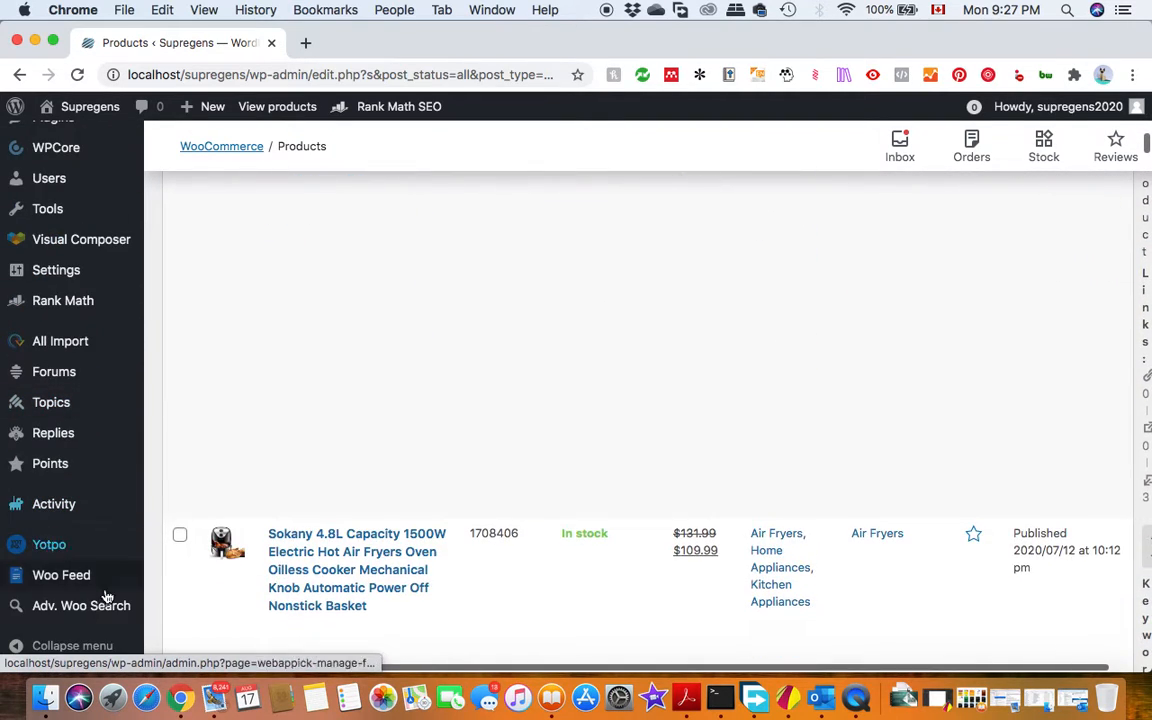
mouse_move(62, 430)
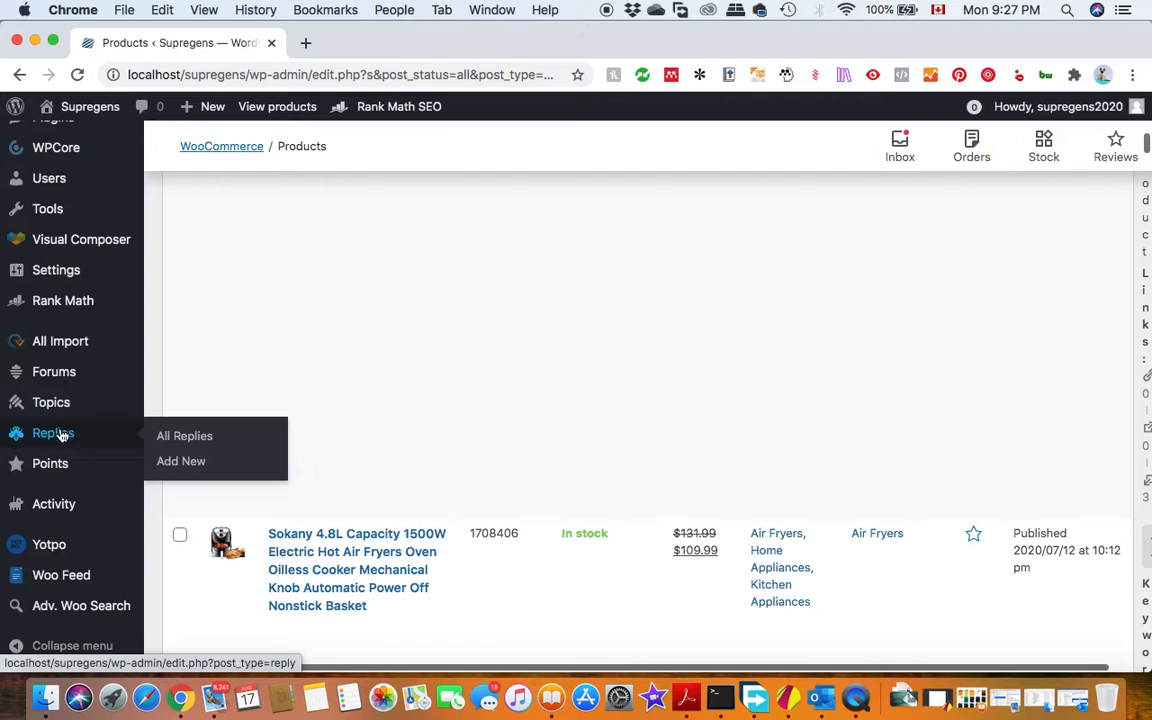
scroll(77, 470, up, 5)
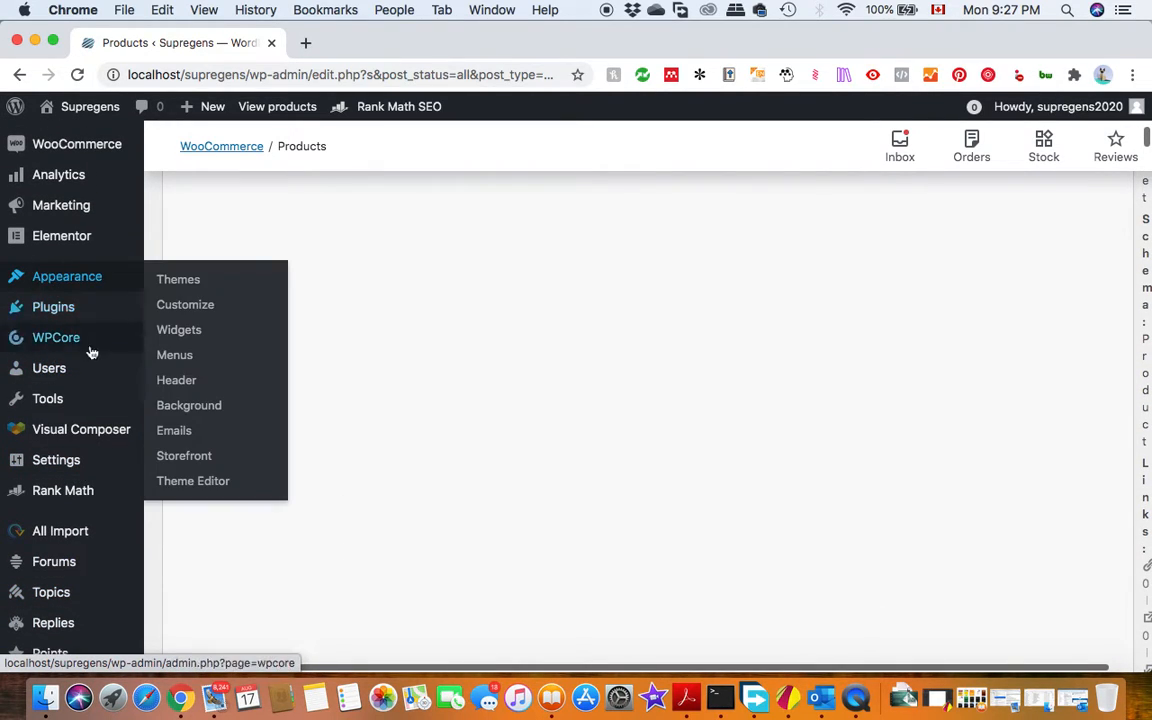
scroll(98, 365, up, 2)
scroll(97, 368, down, 4)
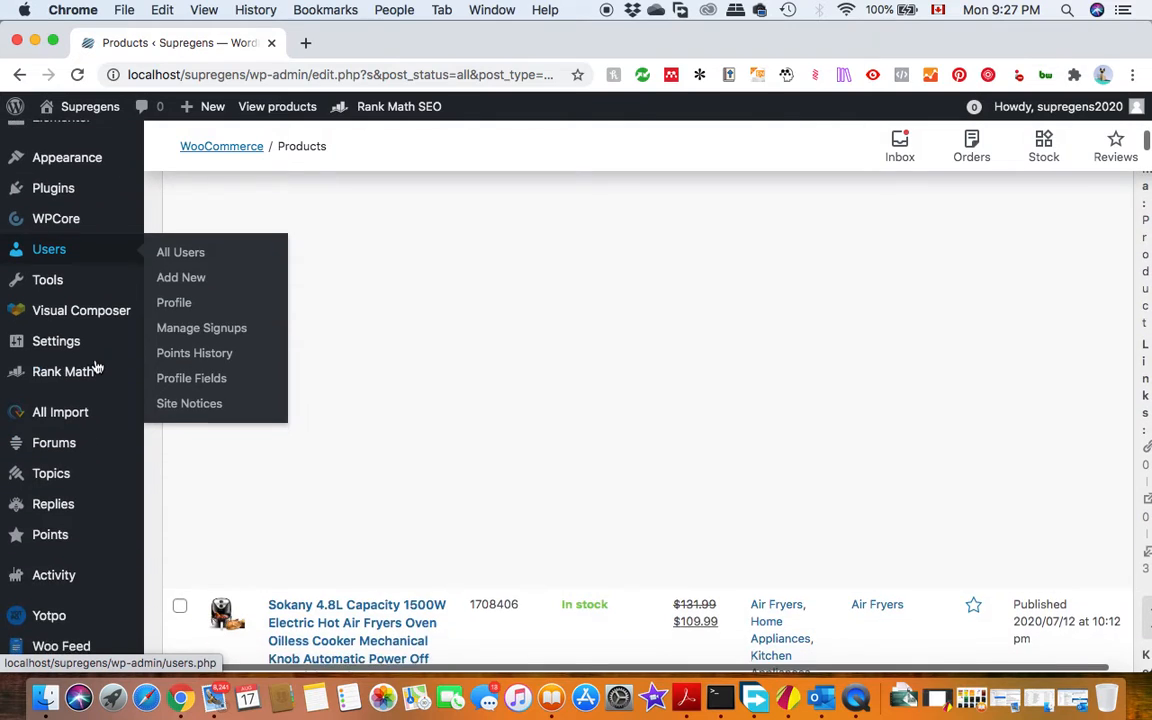
scroll(97, 368, down, 2)
mouse_move(70, 305)
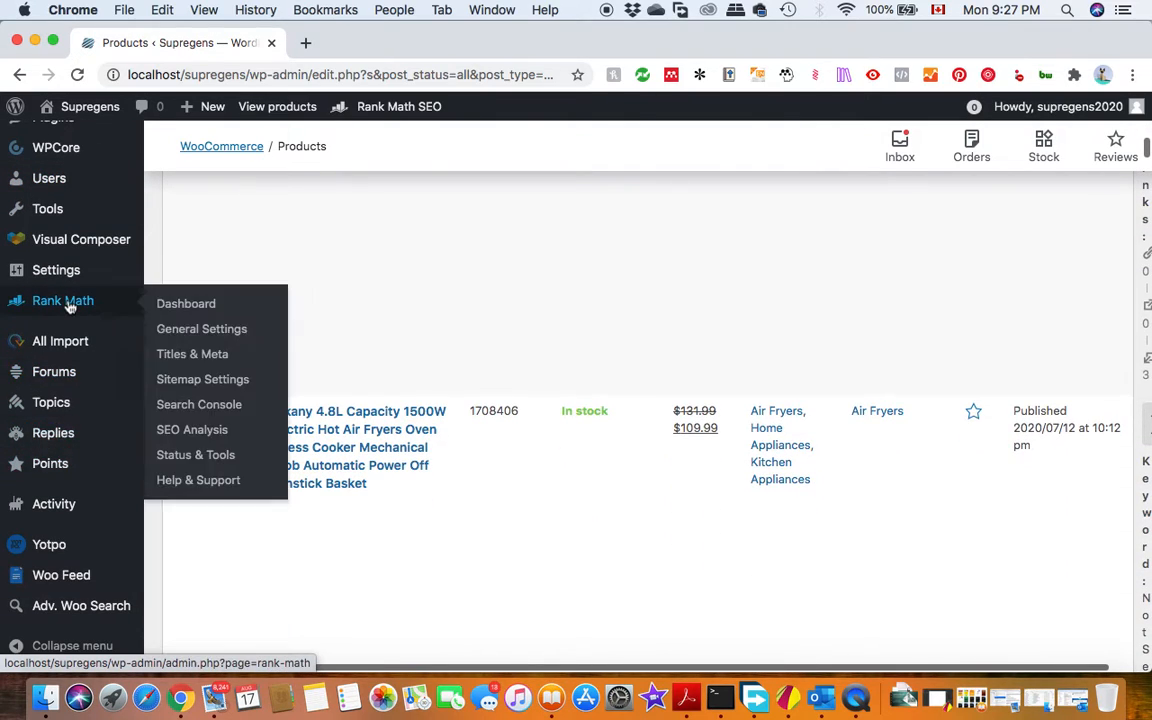
scroll(70, 300, up, 4)
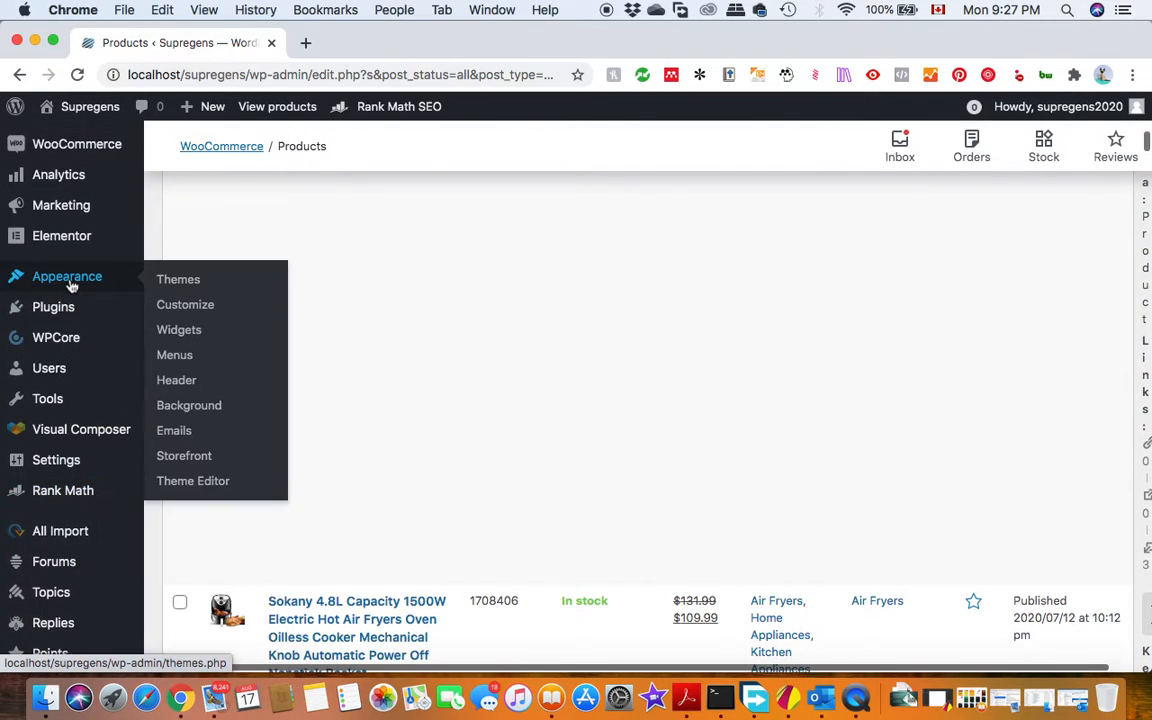
click(200, 306)
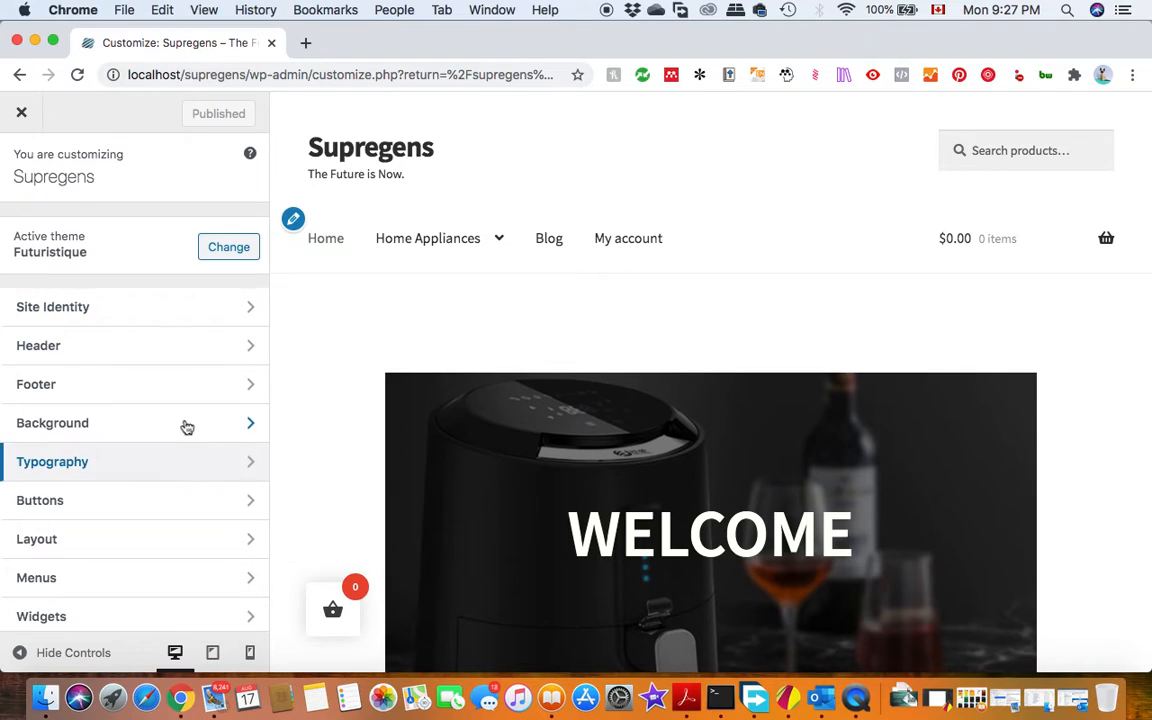
Check the Home Appliances navigation entries in the site preview and view the Air Fryers category page with its products.
scroll(167, 520, down, 2)
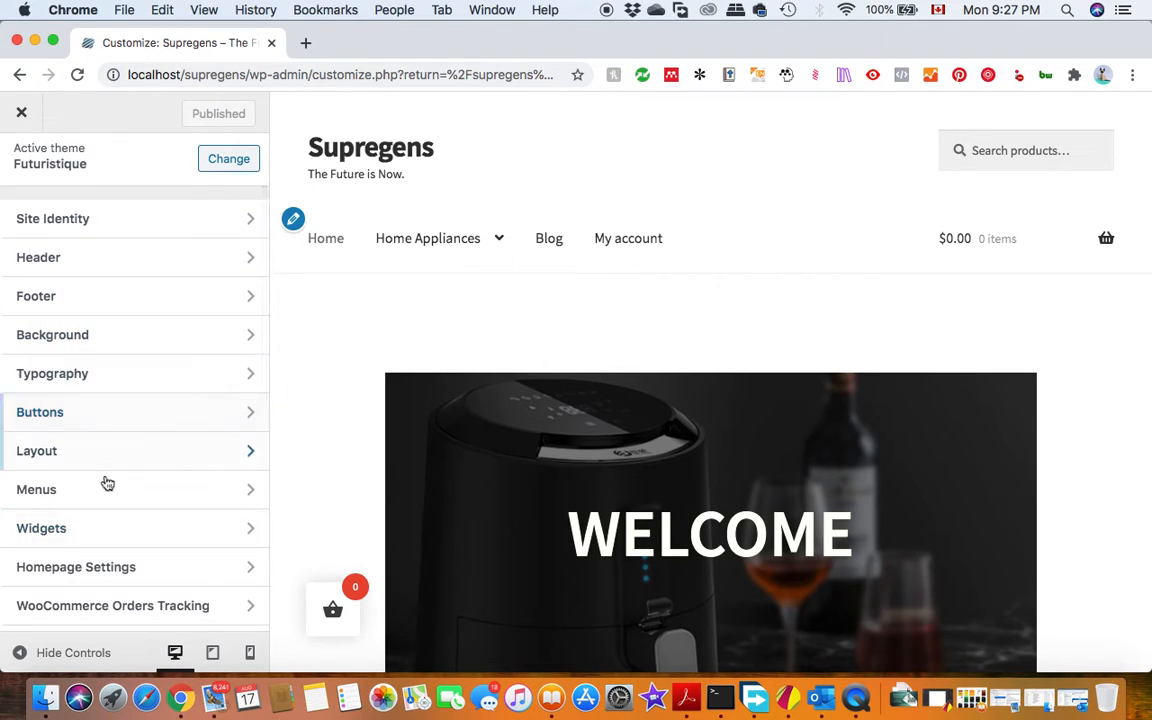
mouse_move(428, 266)
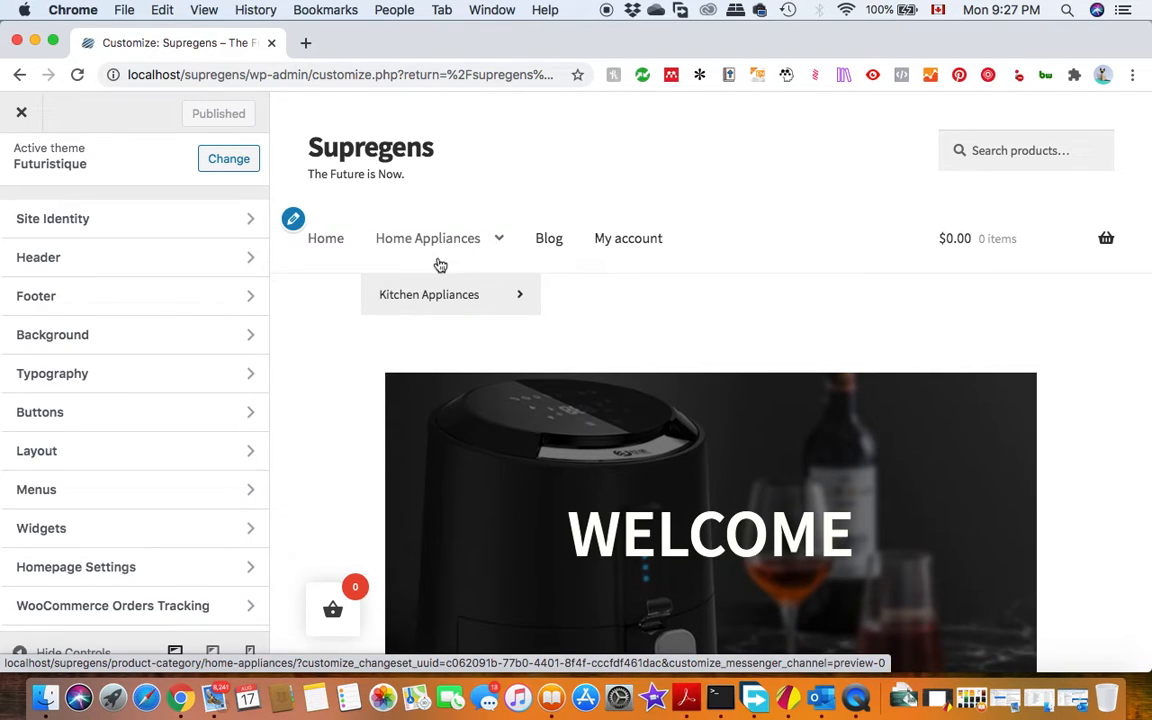
mouse_move(430, 292)
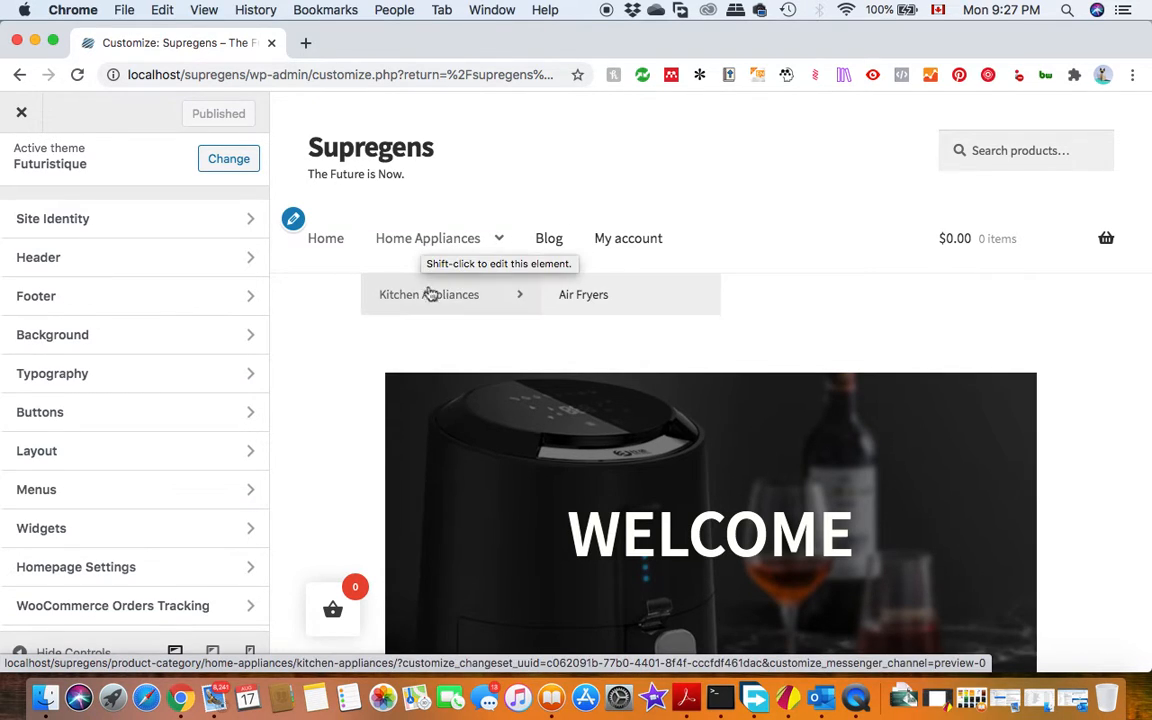
click(593, 300)
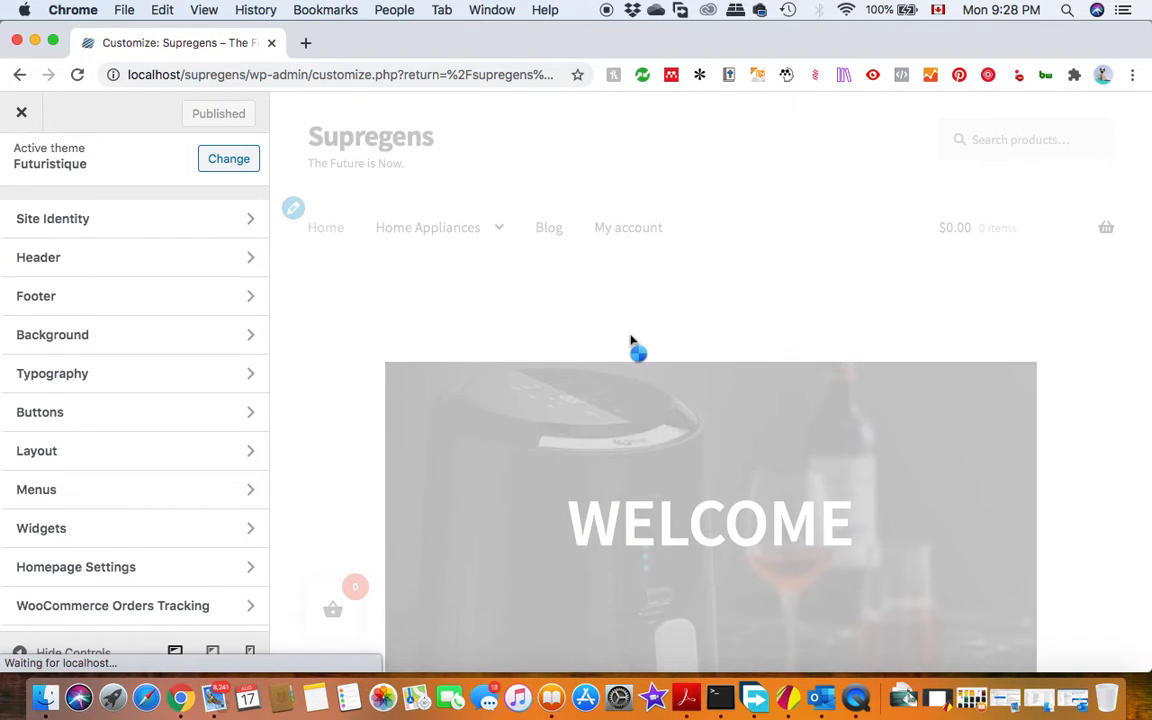
scroll(488, 420, down, 5)
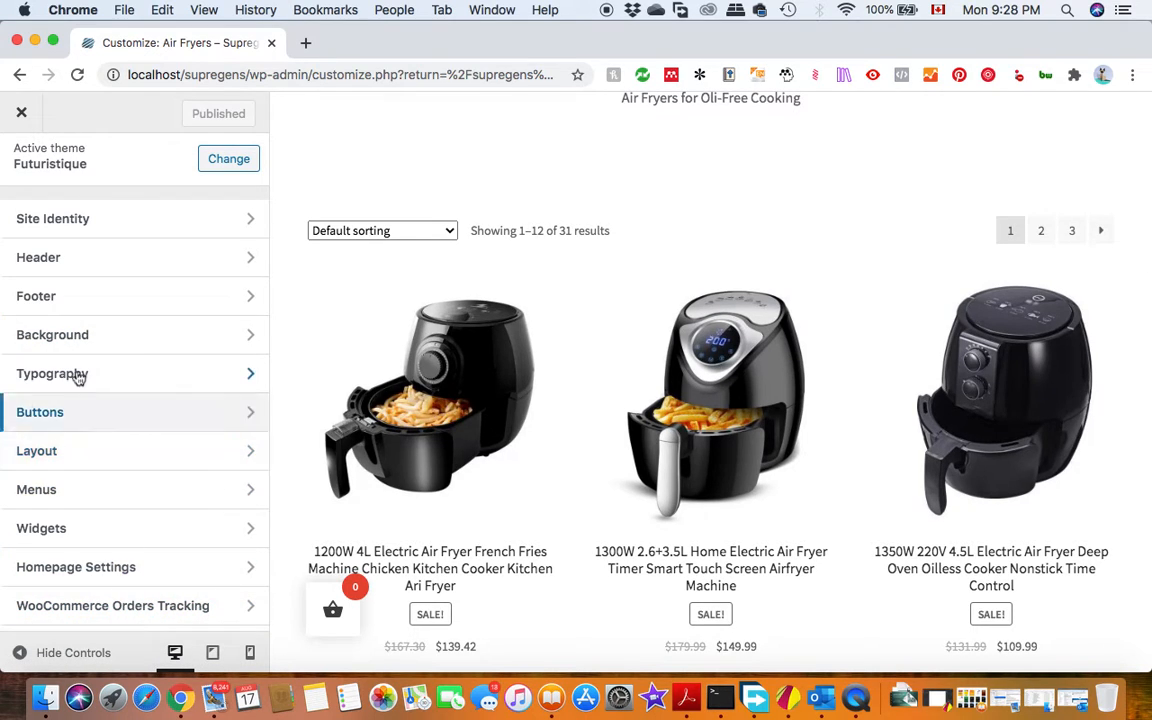
Open the Main Nav menu for editing and bring up the list of items that can be added to it.
click(76, 489)
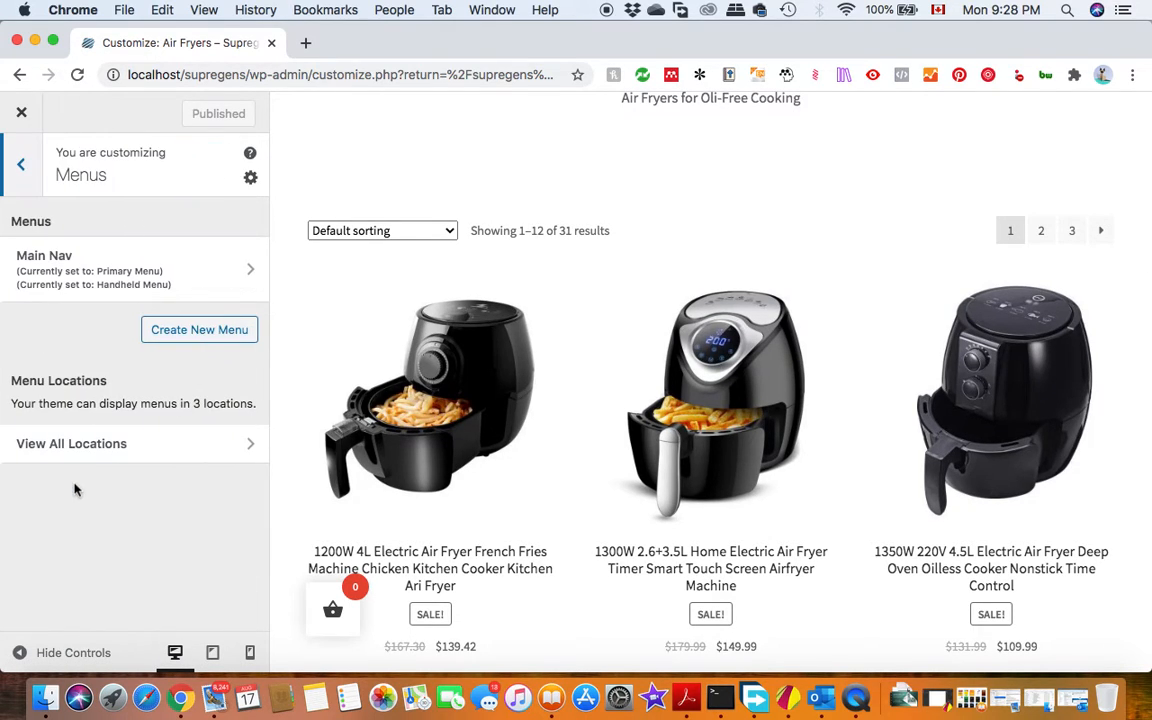
scroll(358, 420, up, 5)
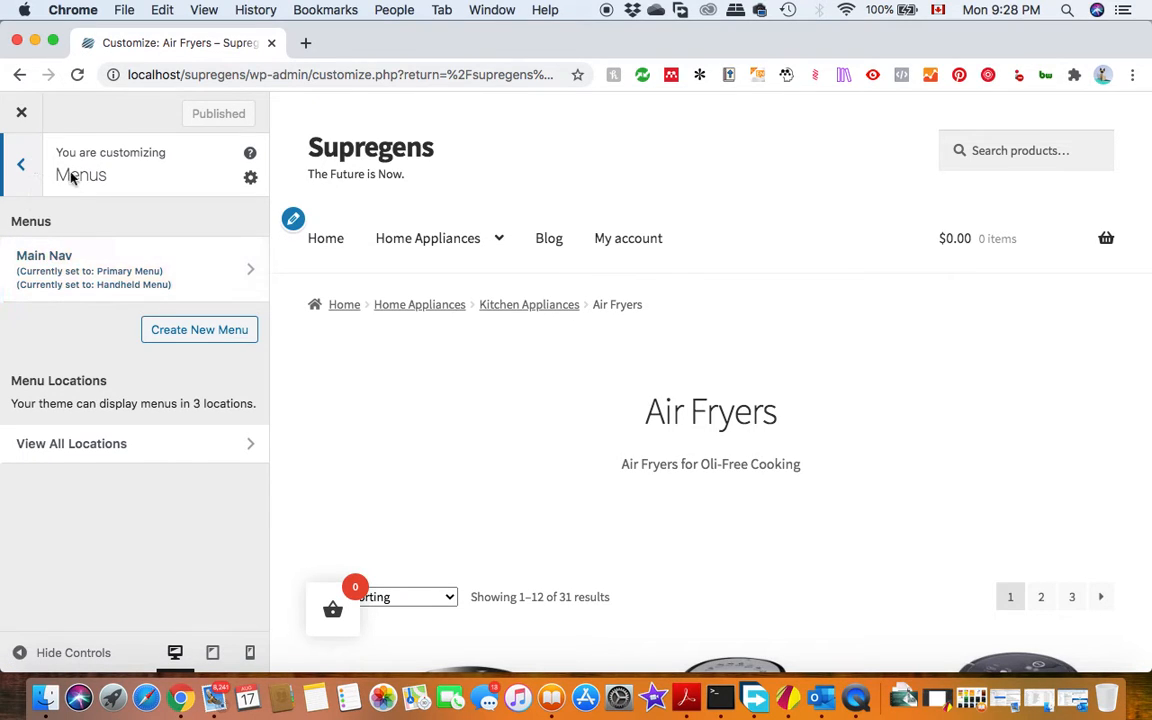
click(75, 268)
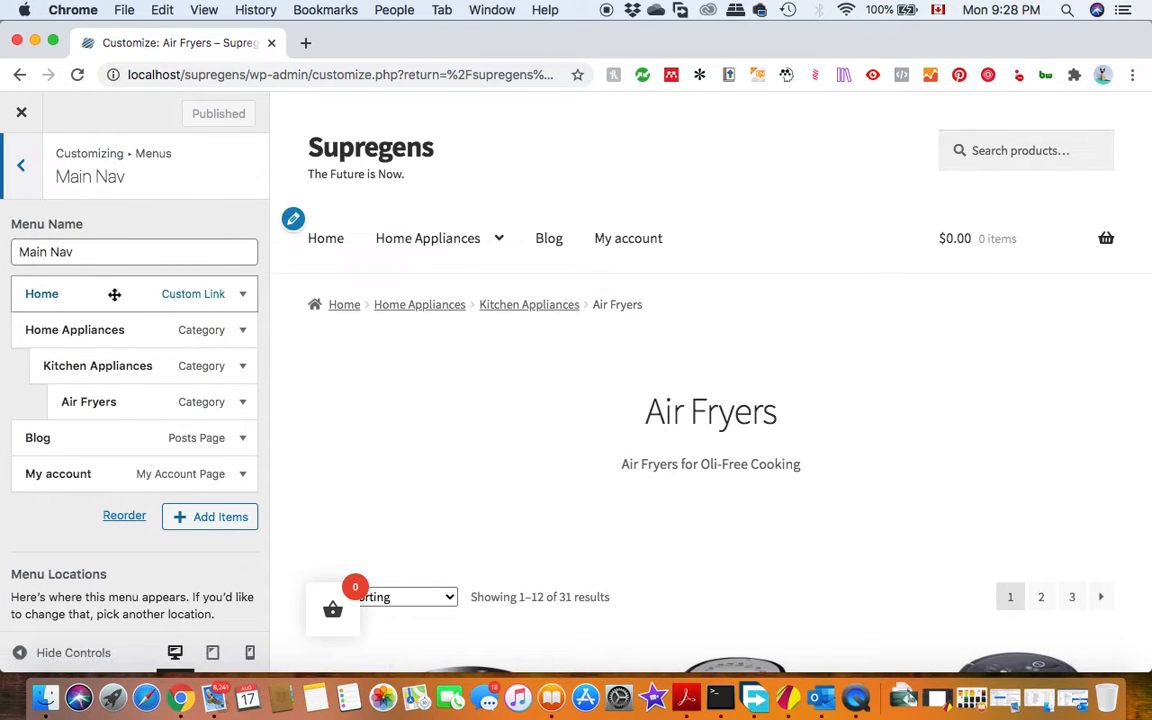
click(212, 517)
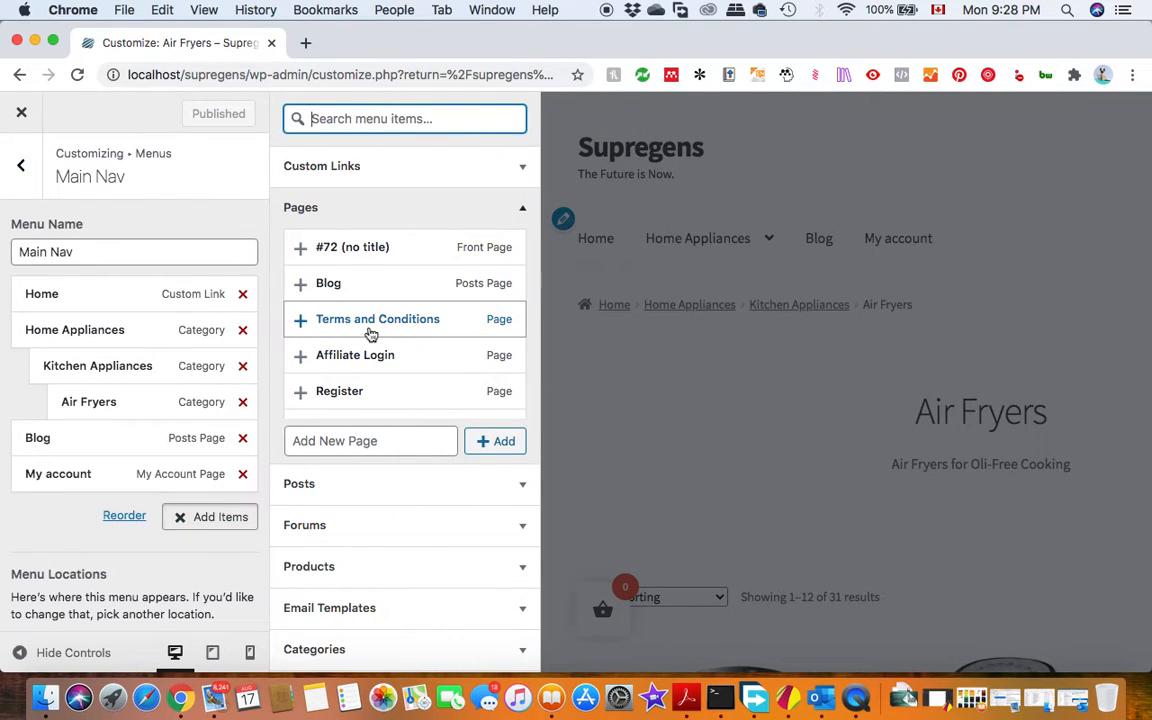
scroll(370, 334, down, 10)
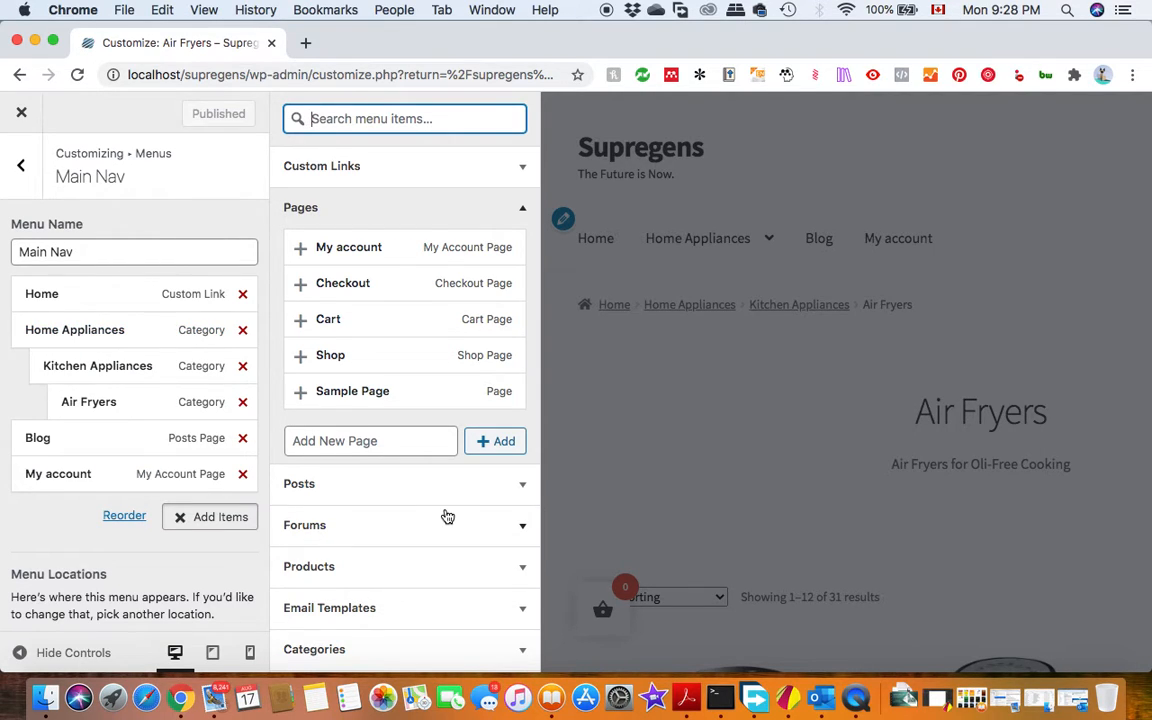
scroll(448, 516, down, 5)
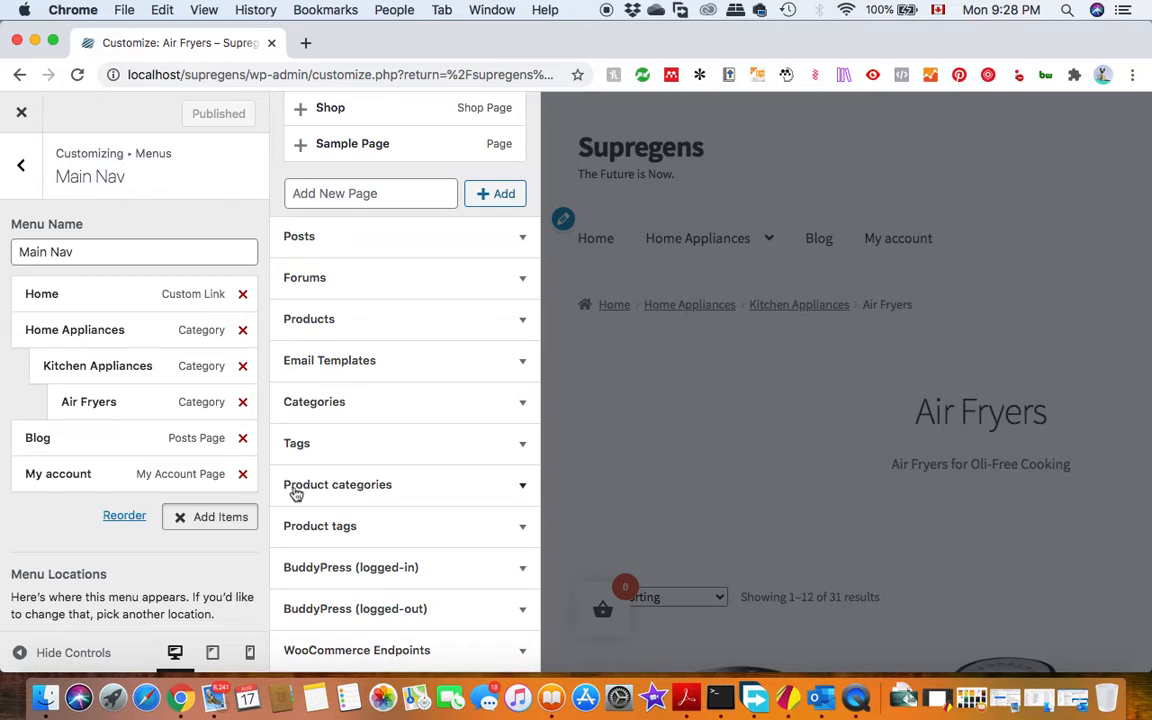
click(444, 527)
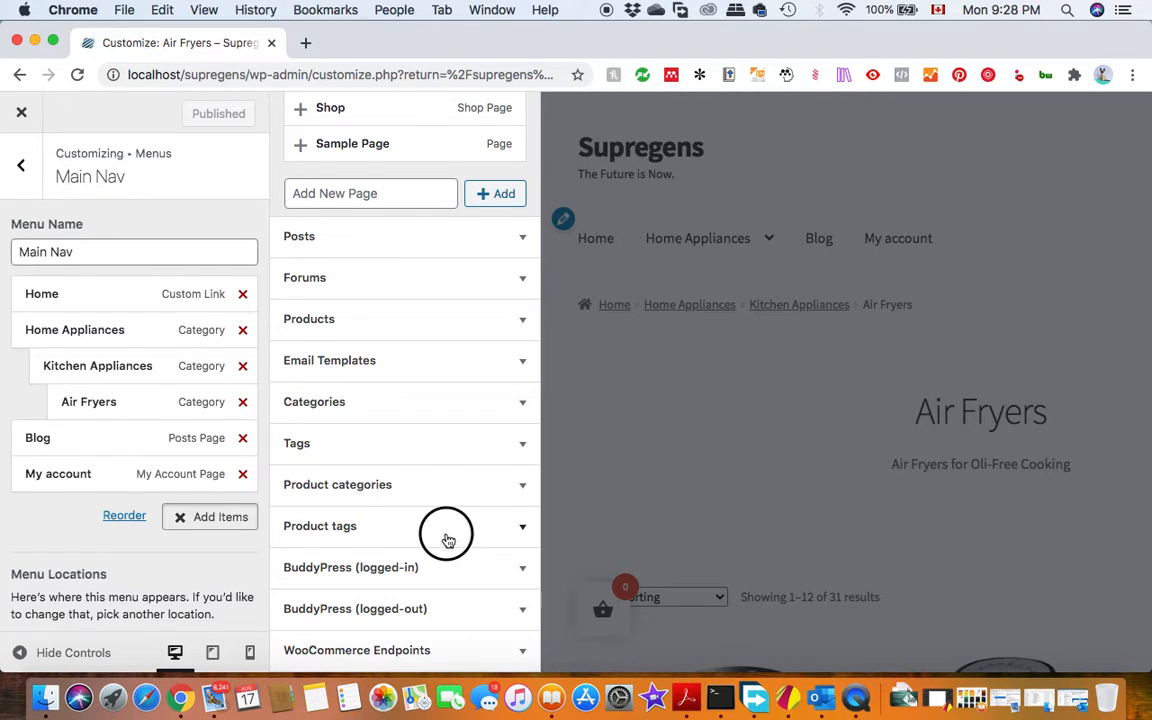
scroll(387, 481, down, 2)
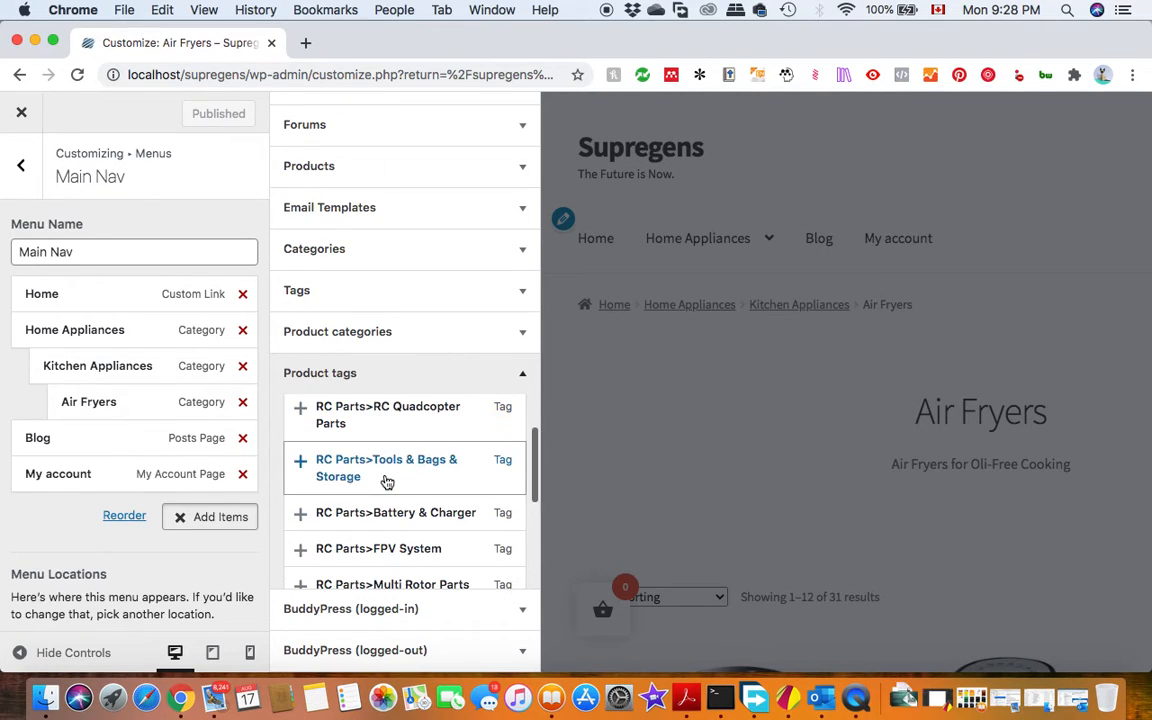
scroll(387, 481, up, 3)
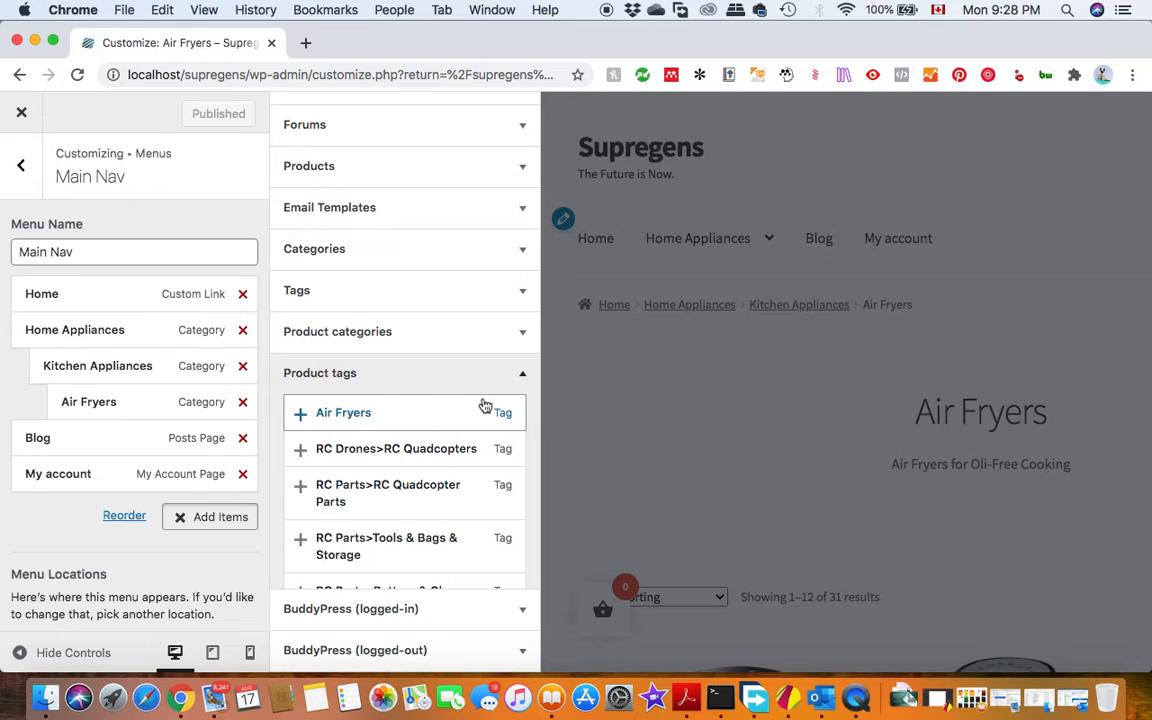
click(522, 373)
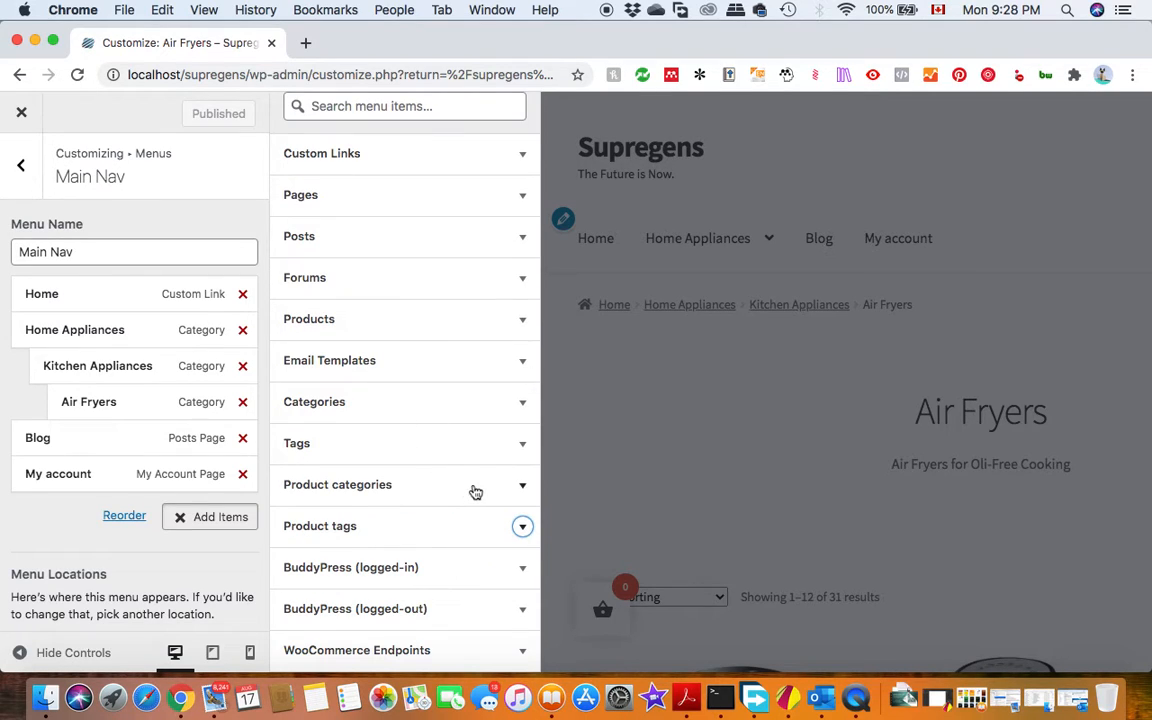
Add the Accessories product category to Main Nav as a top-level item directly above Blog and publish the change.
click(475, 492)
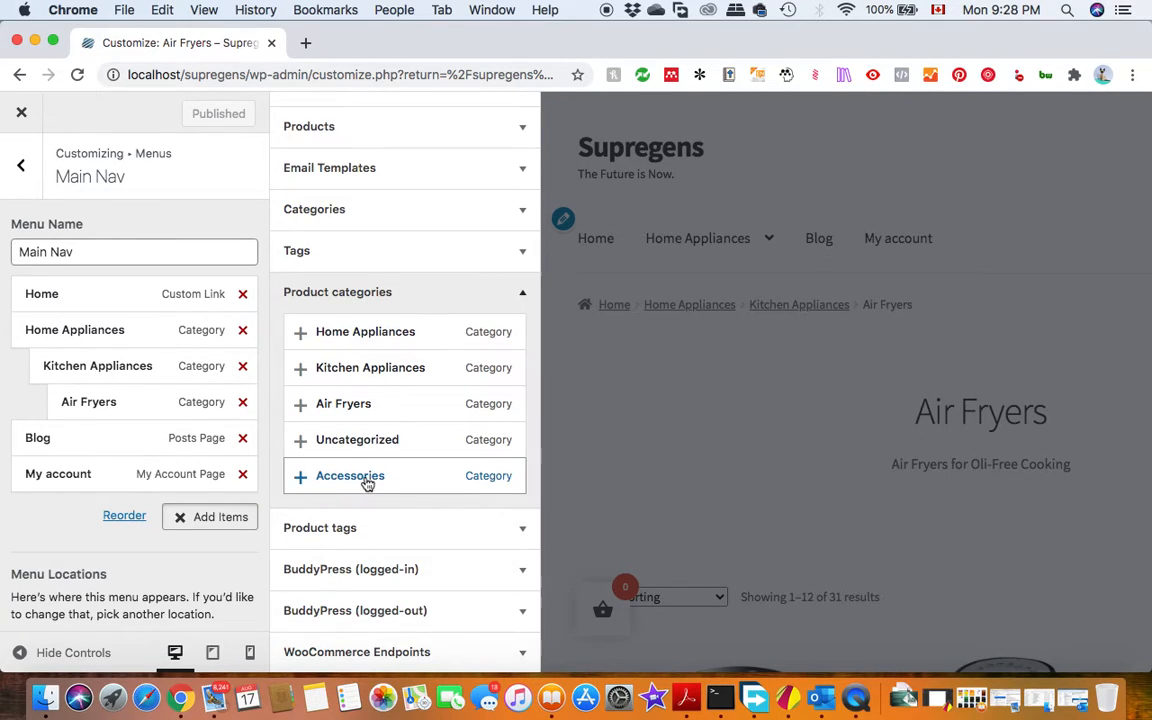
click(367, 483)
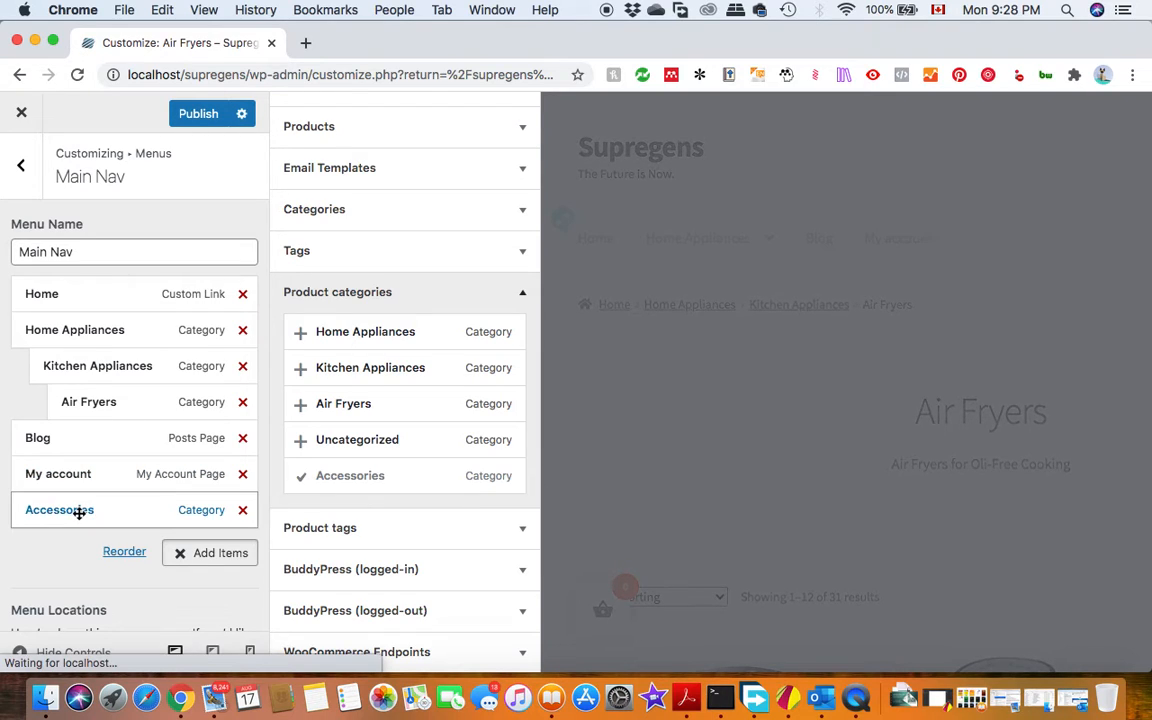
drag(78, 511, 69, 434)
click(213, 117)
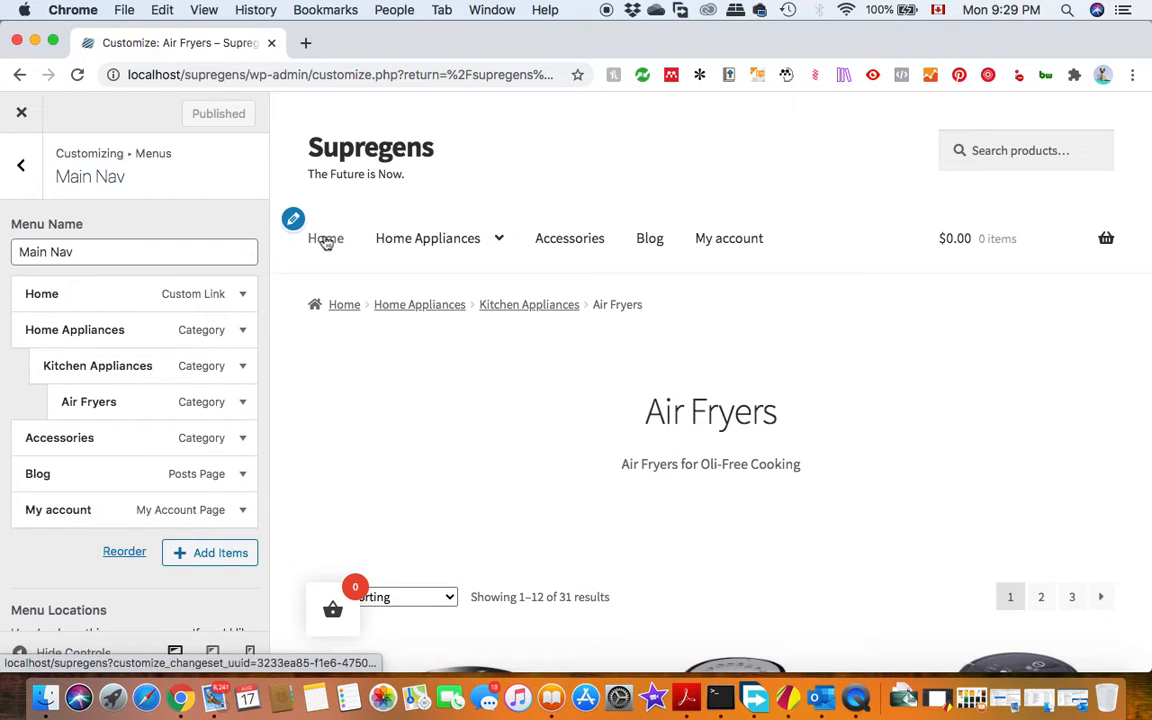
Close the Customizer and visit the store's shop page.
click(24, 113)
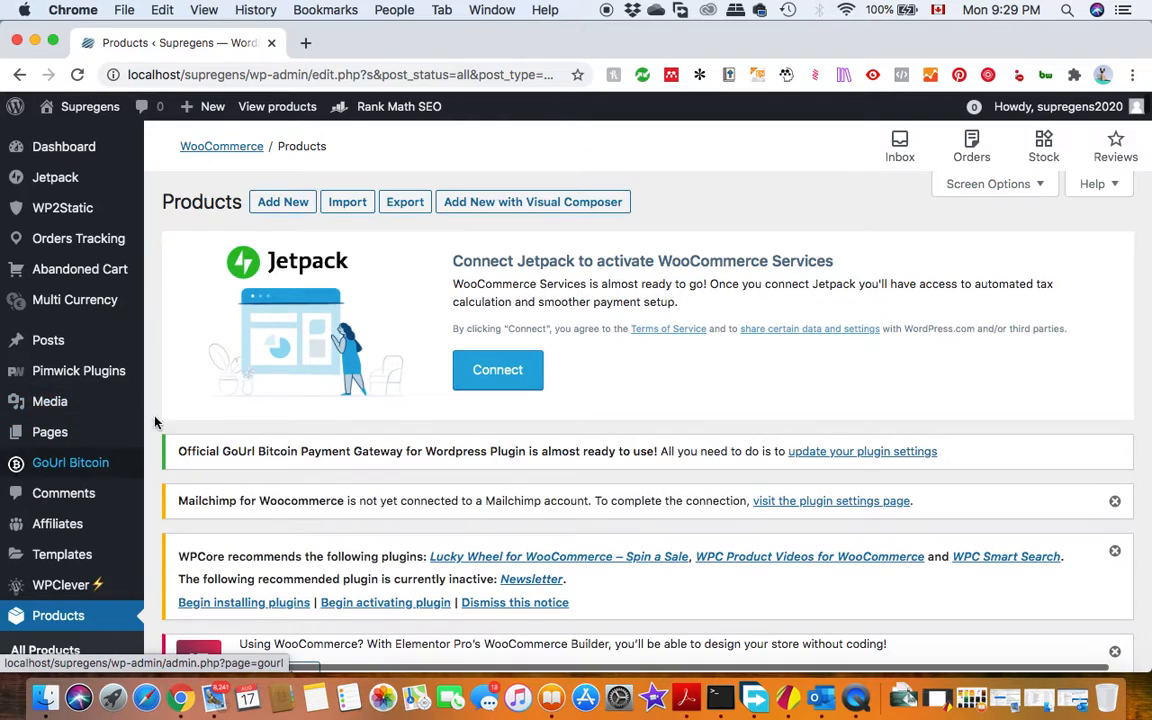
mouse_move(80, 110)
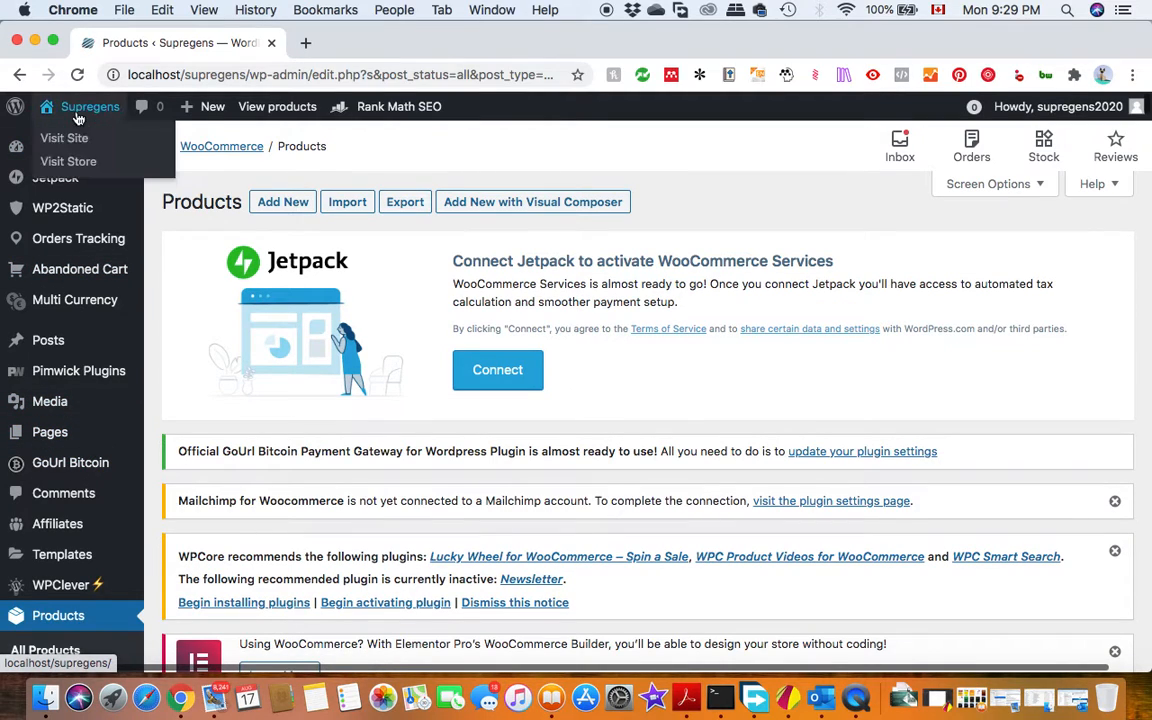
click(63, 168)
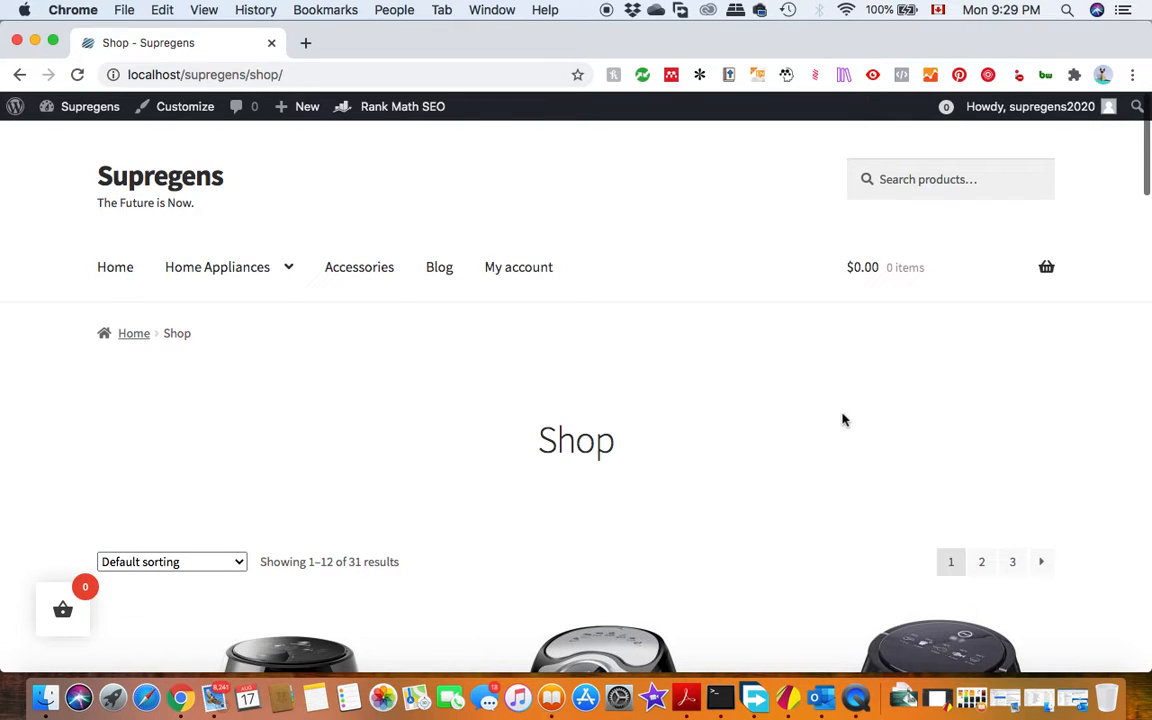
scroll(760, 400, down, 2)
Go to the store's home page and open it for editing in the block editor.
click(114, 195)
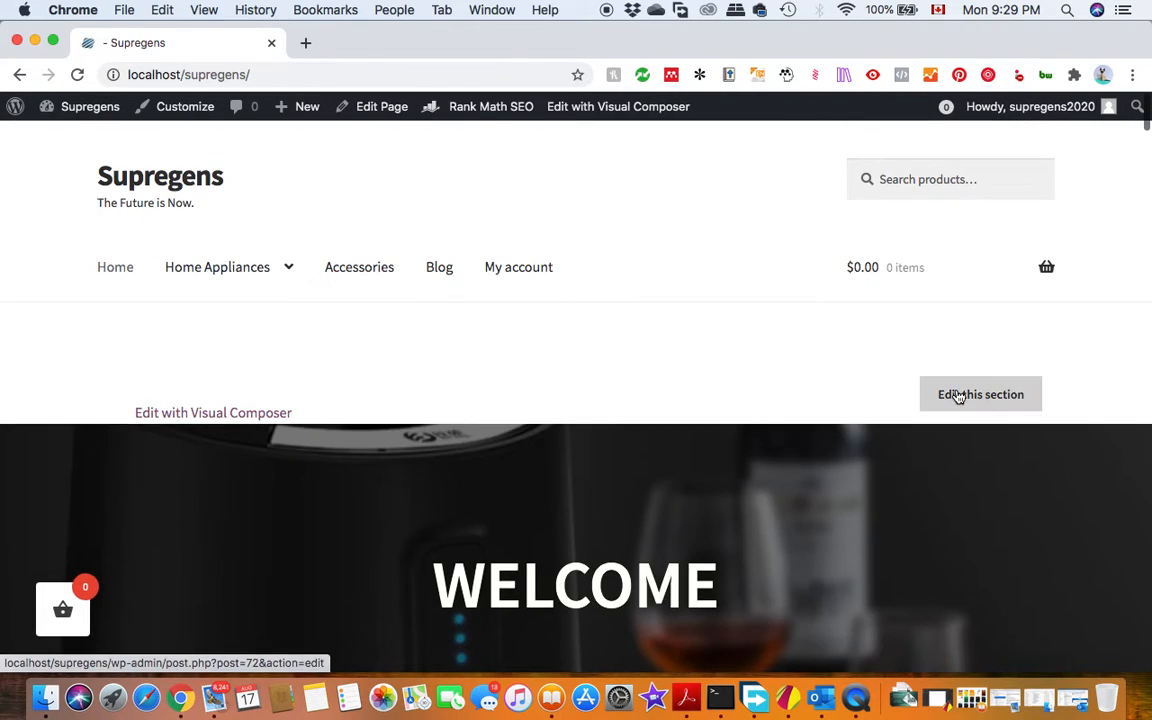
click(958, 395)
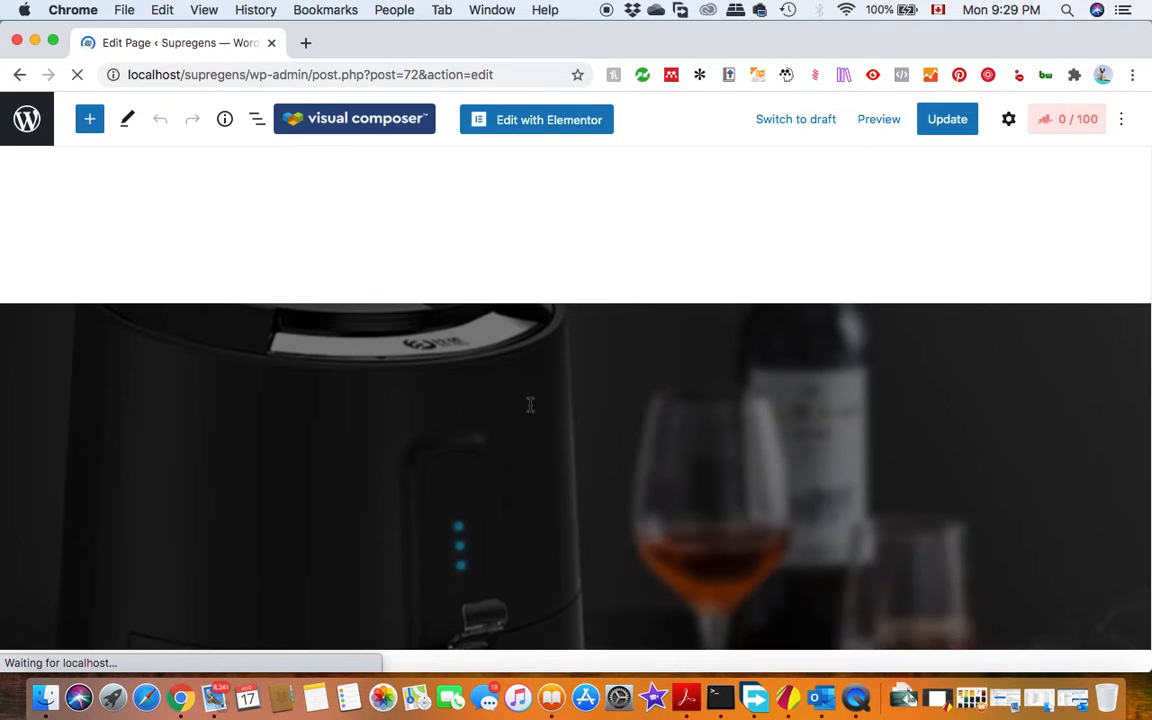
scroll(812, 427, down, 10)
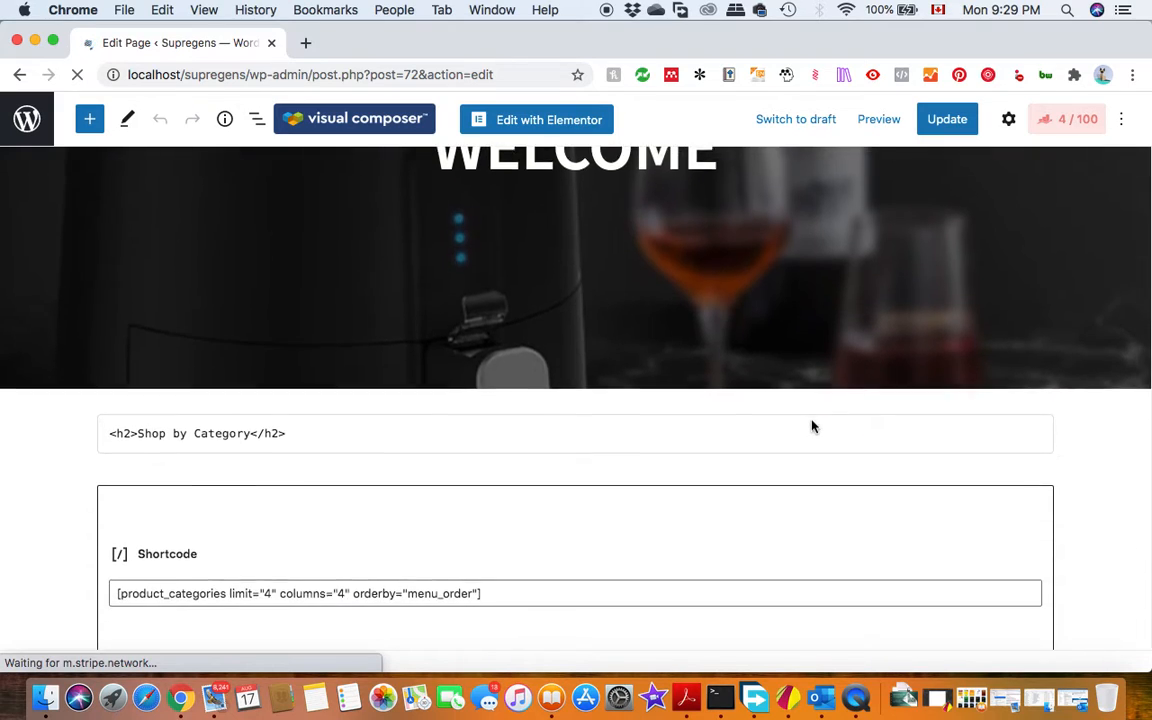
scroll(812, 427, up, 2)
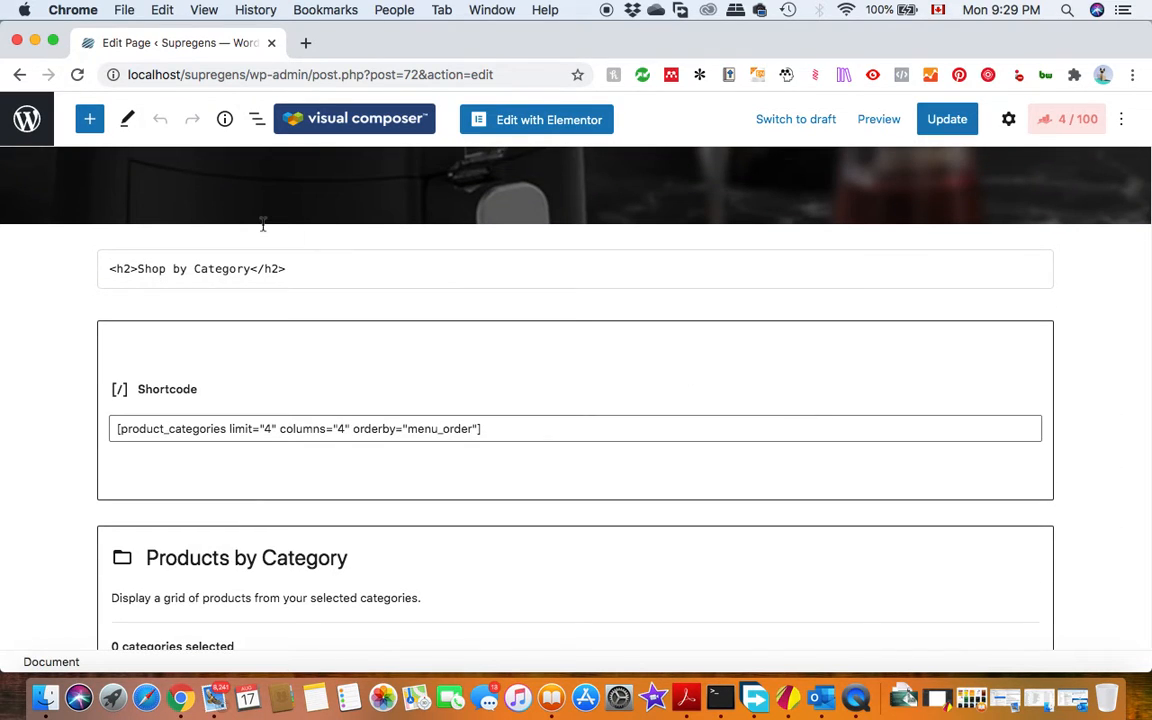
Search the full block library for "woo" and insert a Product Categories List block between the shortcode block and the Products by Category block.
click(289, 276)
scroll(522, 437, down, 2)
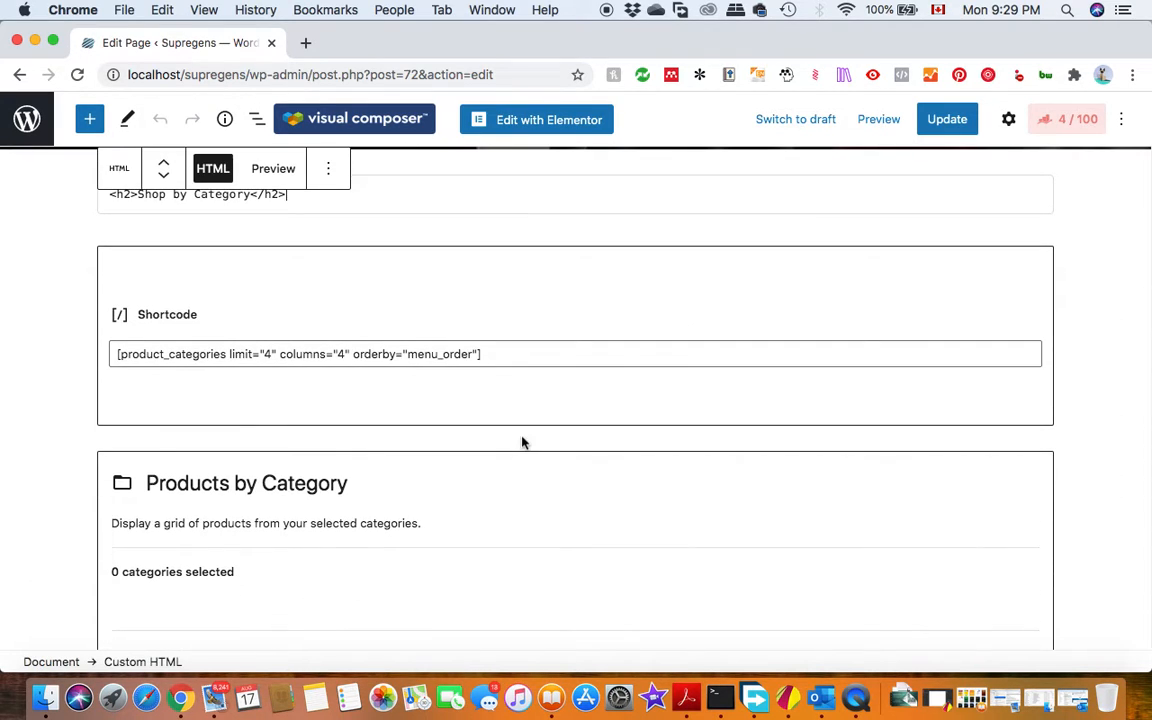
click(549, 433)
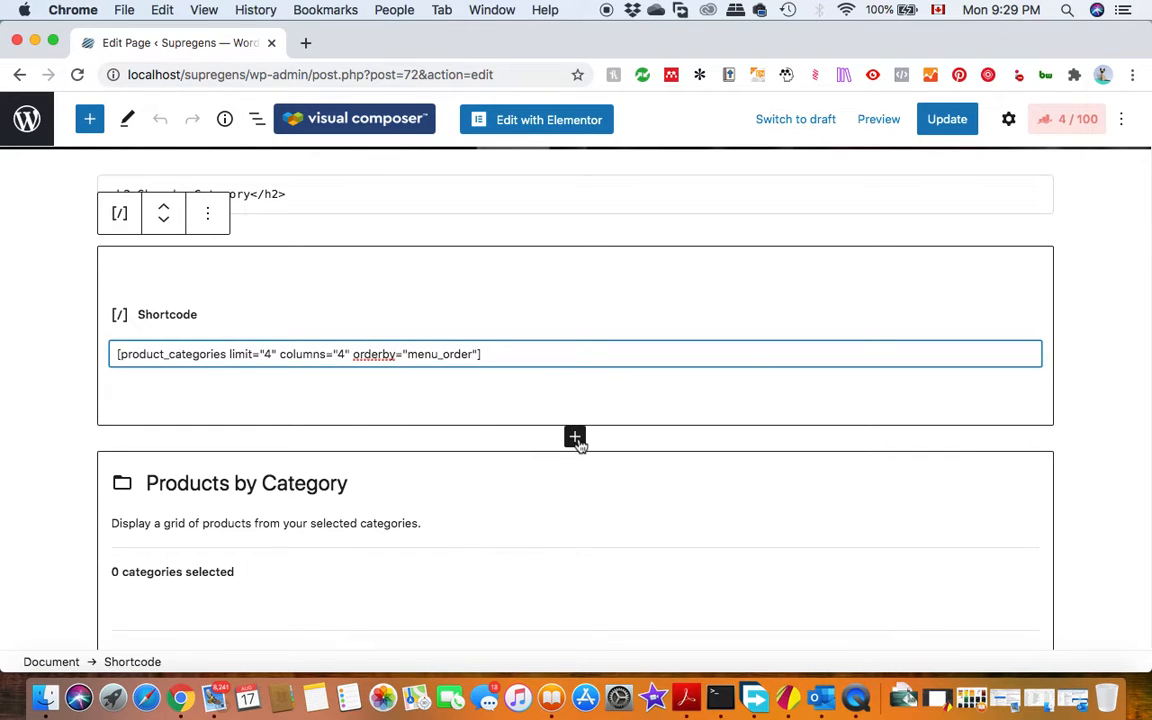
click(575, 438)
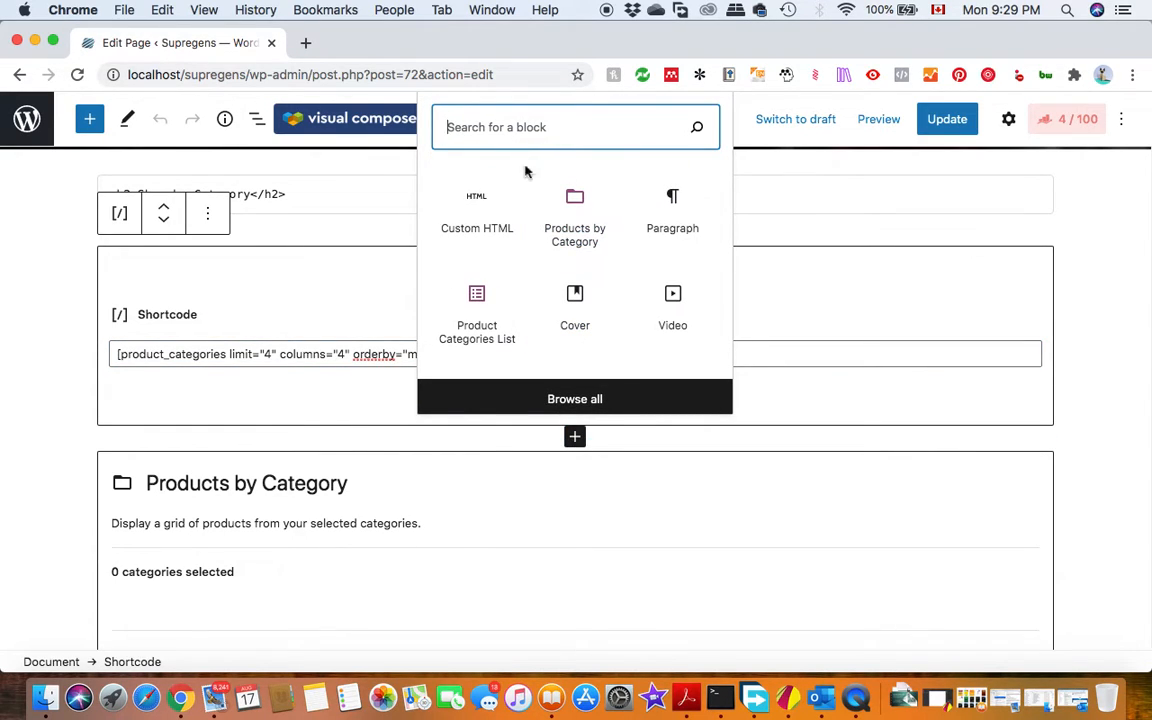
text(woo)
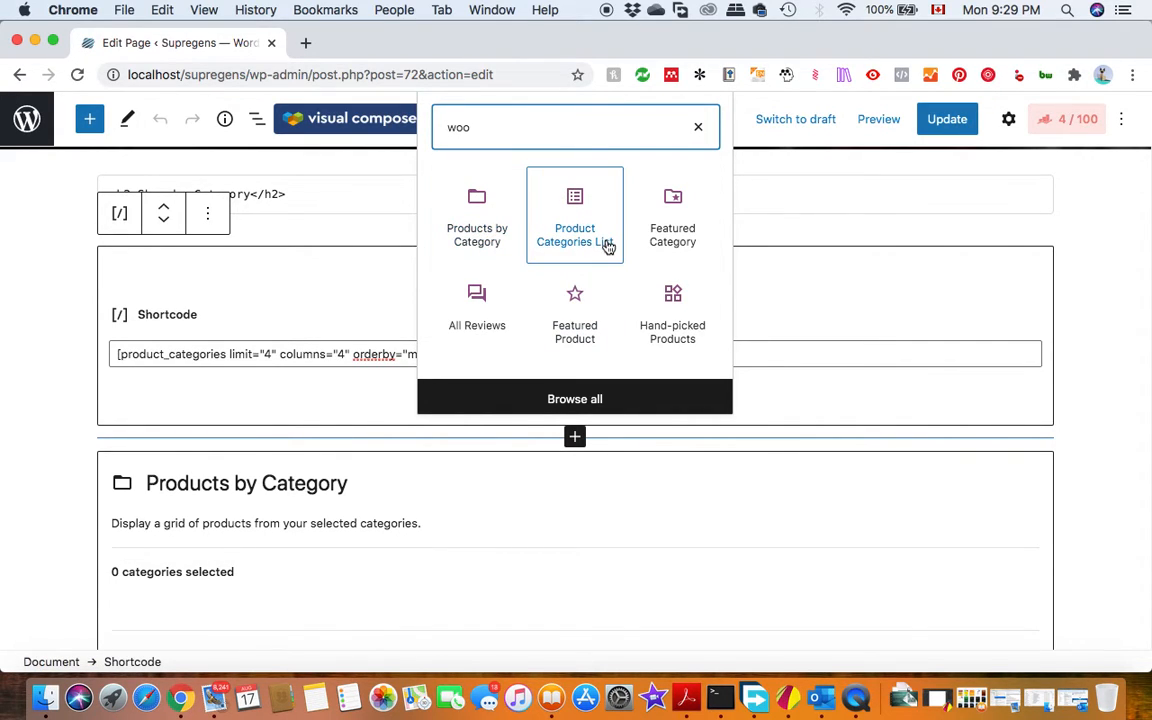
scroll(608, 247, down, 1)
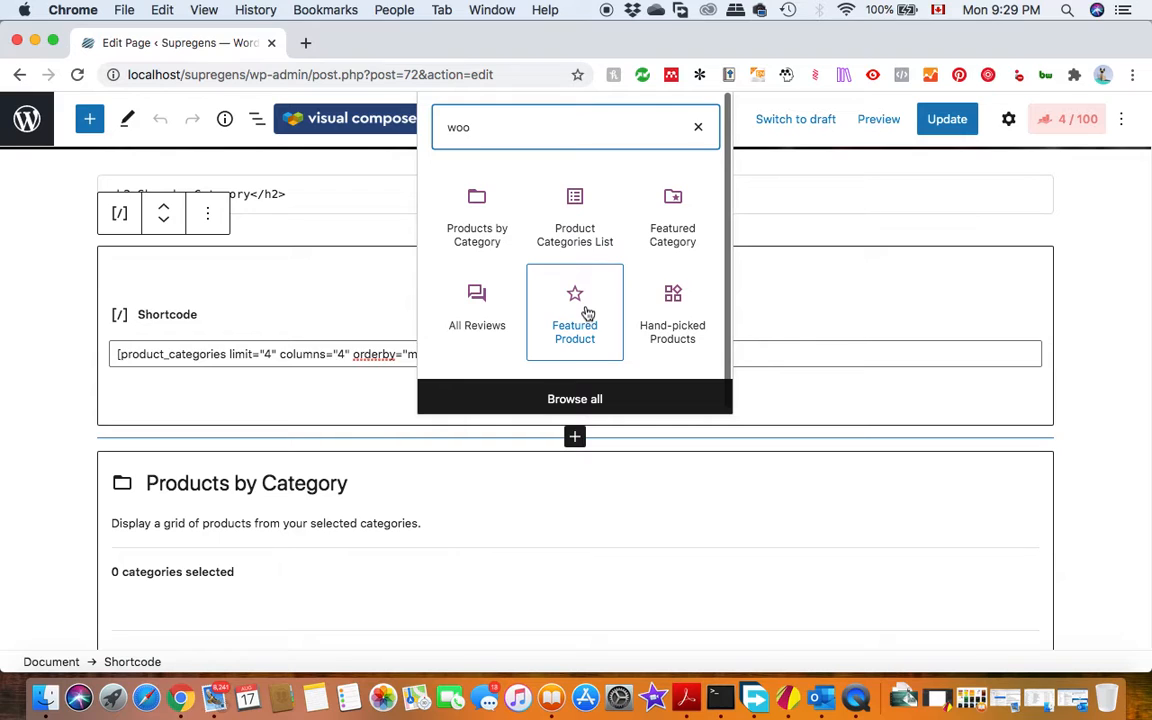
click(589, 393)
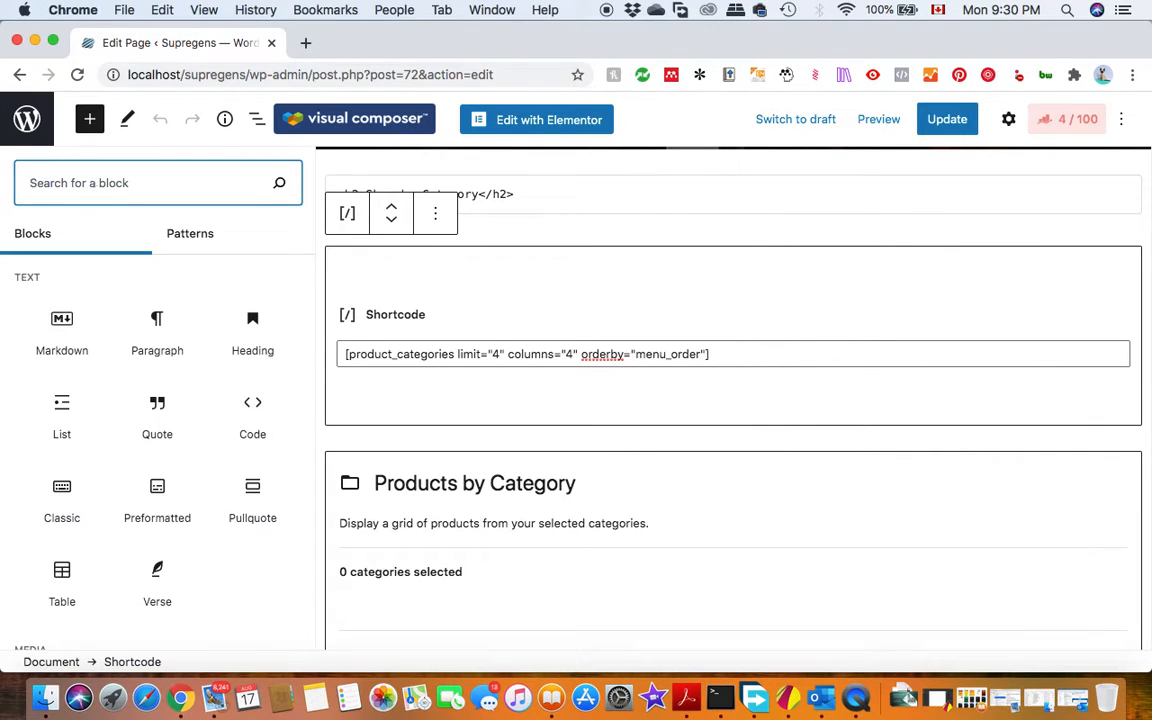
text(woo)
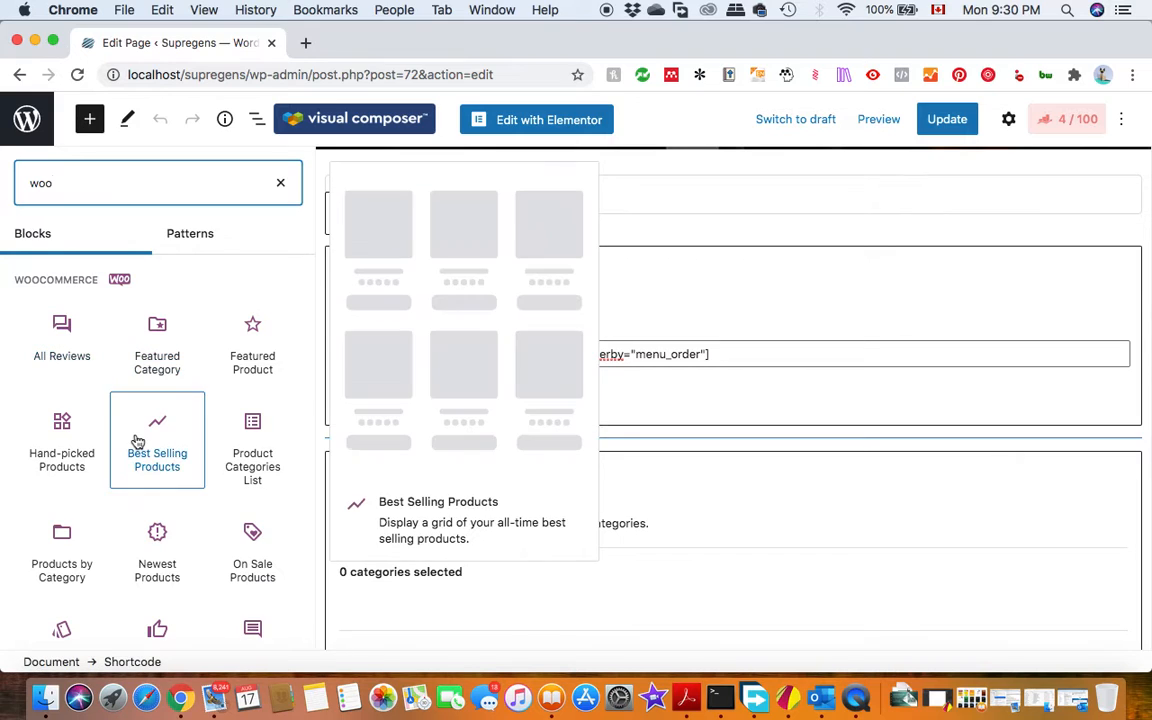
scroll(136, 442, down, 5)
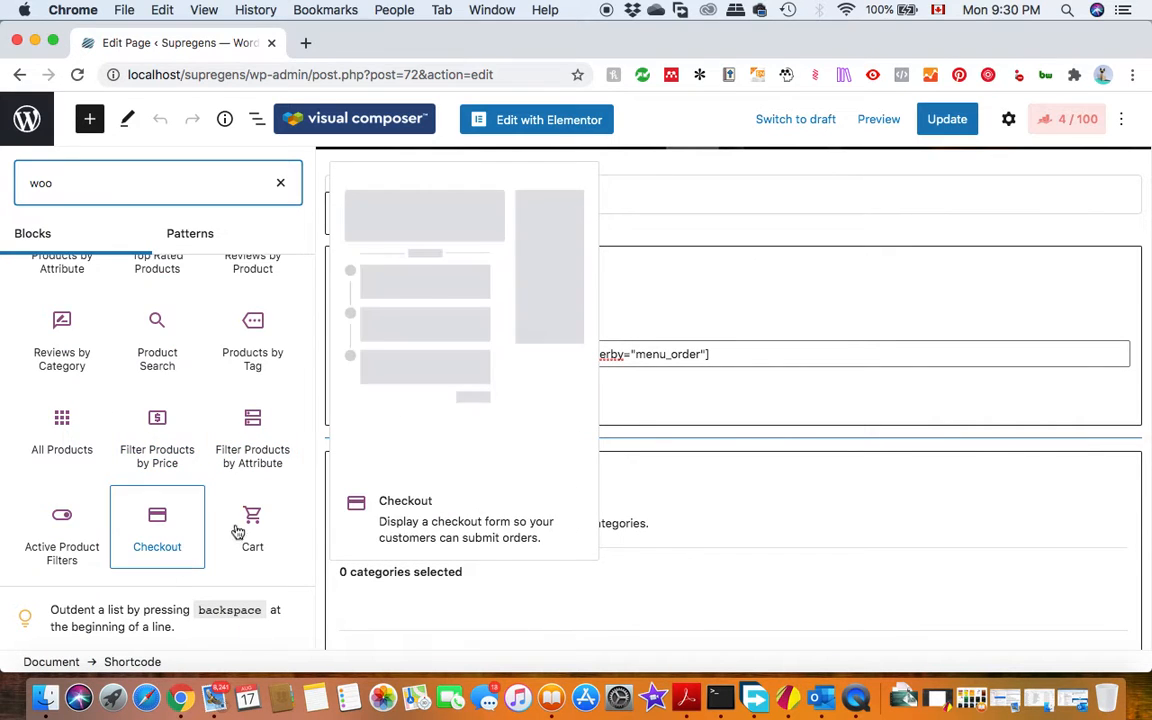
scroll(230, 527, up, 2)
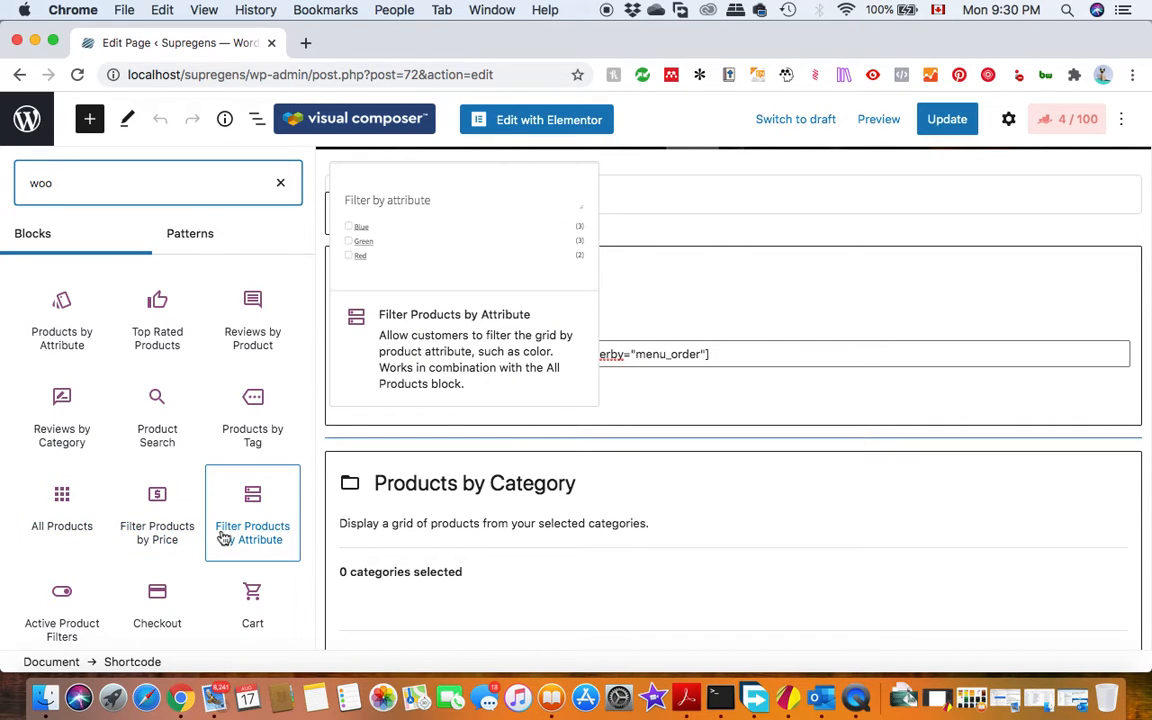
scroll(225, 537, up, 5)
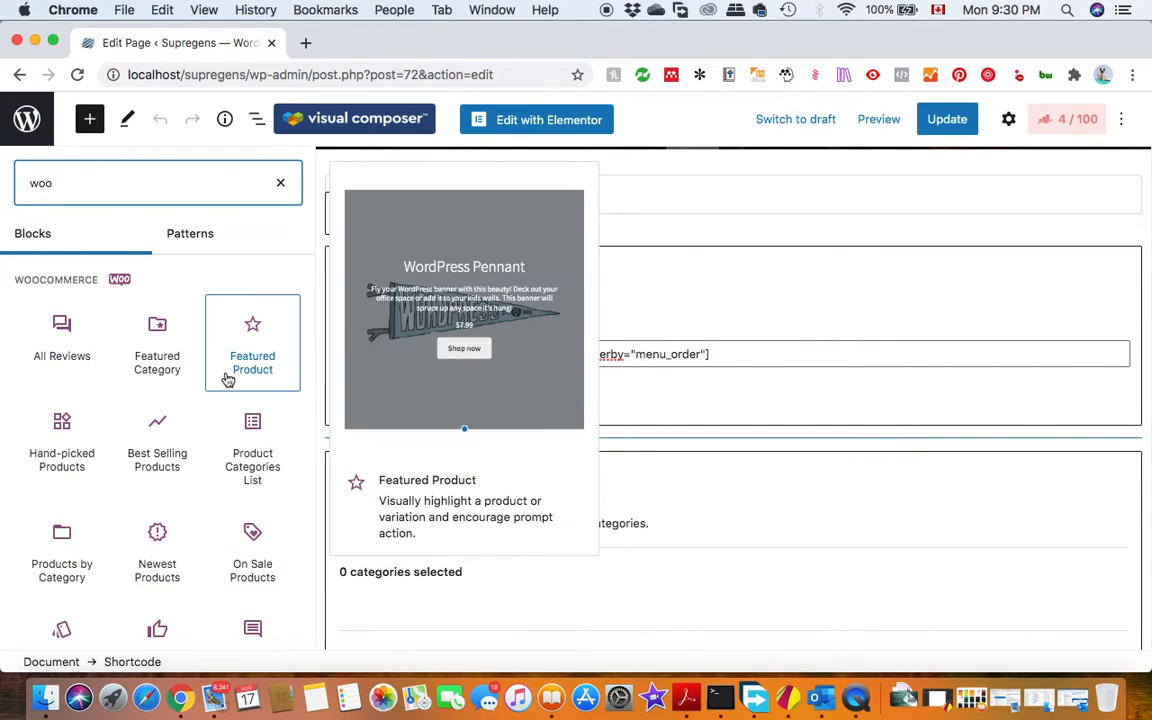
click(258, 470)
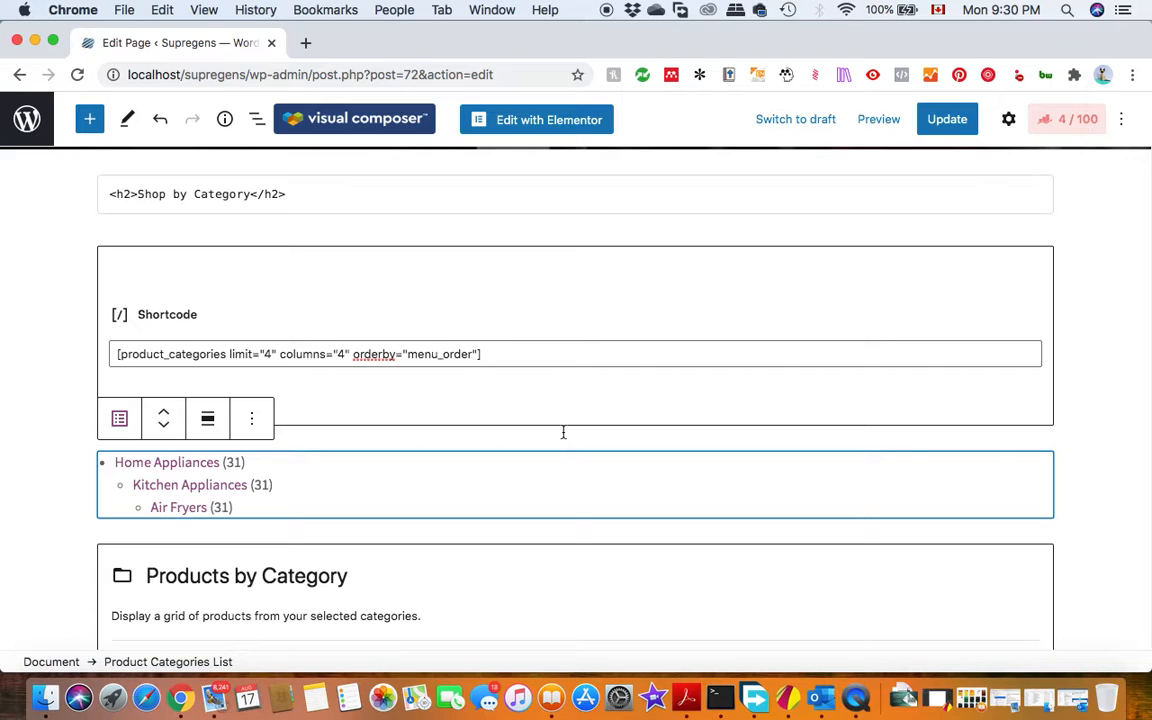
Set the Products by Category block to show products matching any of Home Appliances, Kitchen Appliances and Air Fryers, and finish its setup.
scroll(563, 432, down, 5)
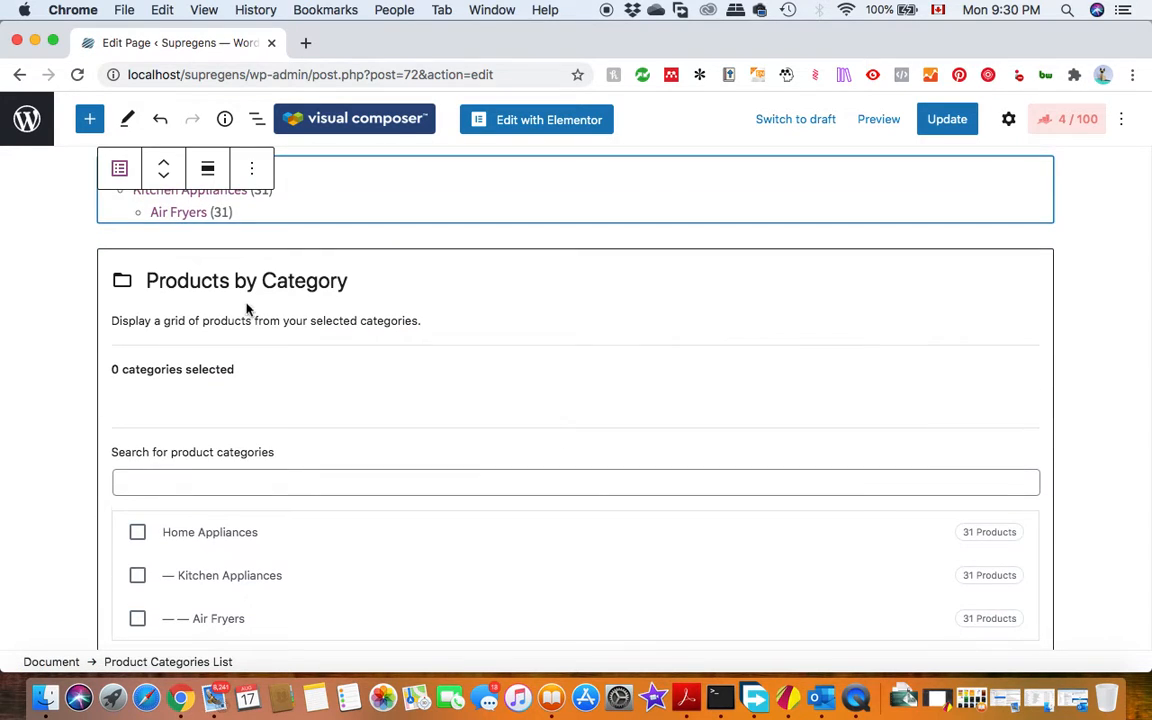
scroll(350, 432, down, 3)
scroll(160, 362, down, 1)
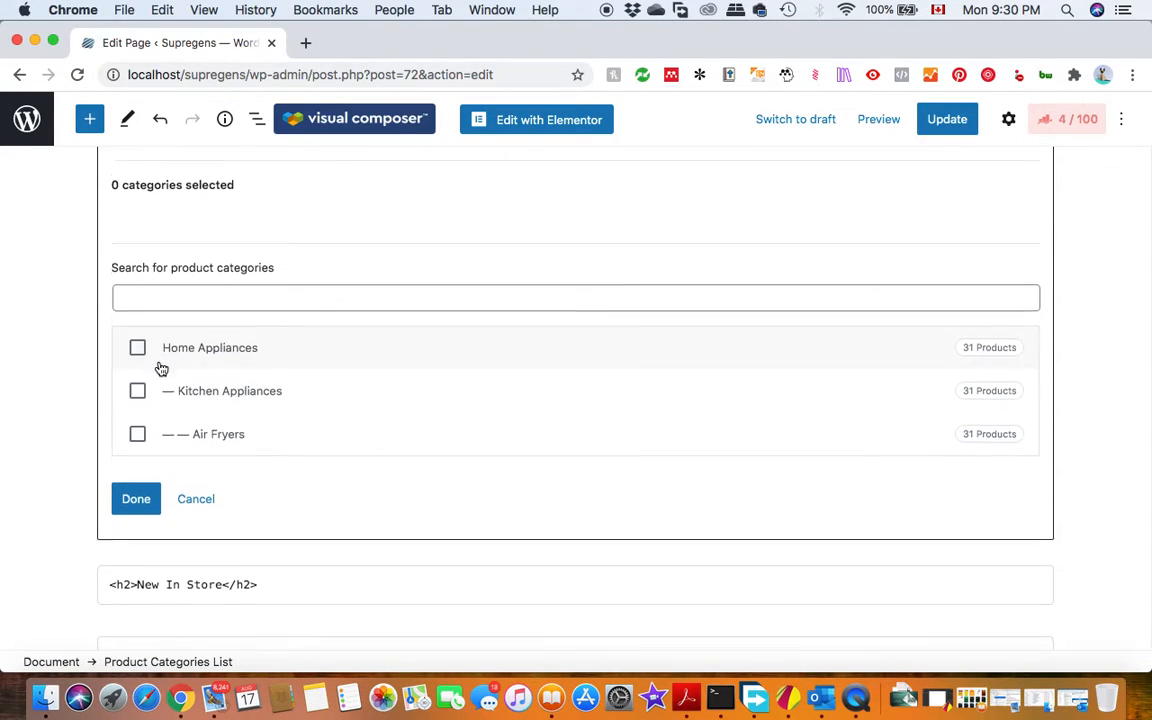
click(138, 292)
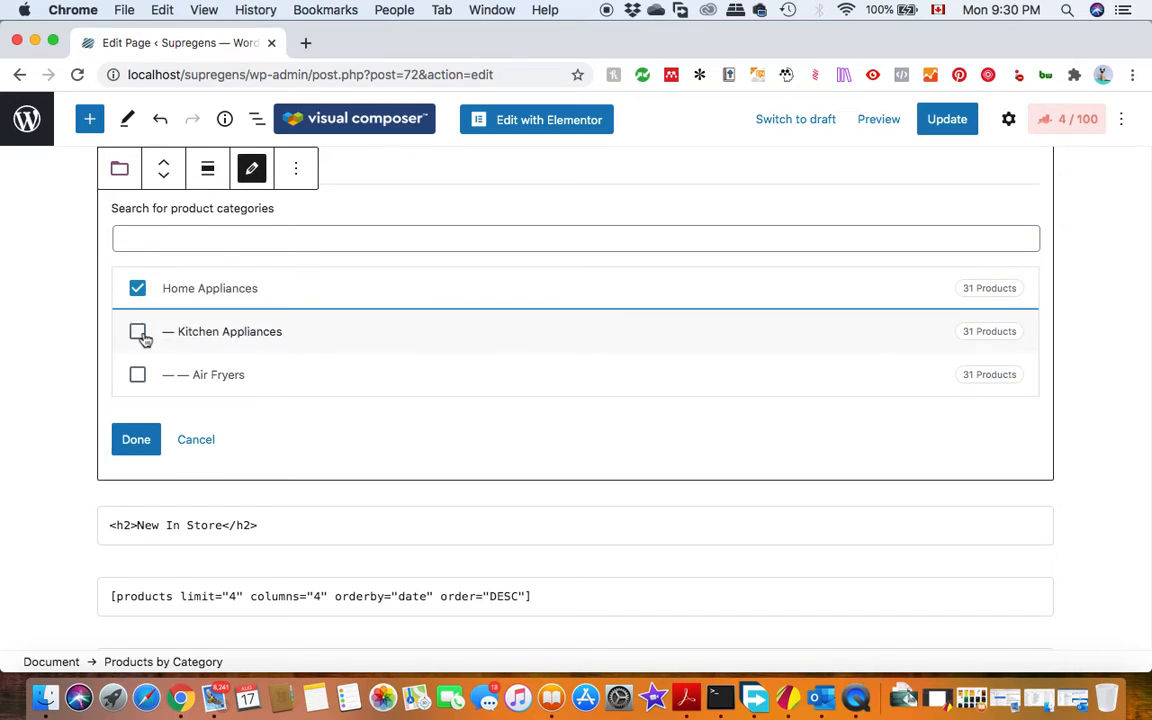
click(137, 331)
click(138, 376)
click(363, 432)
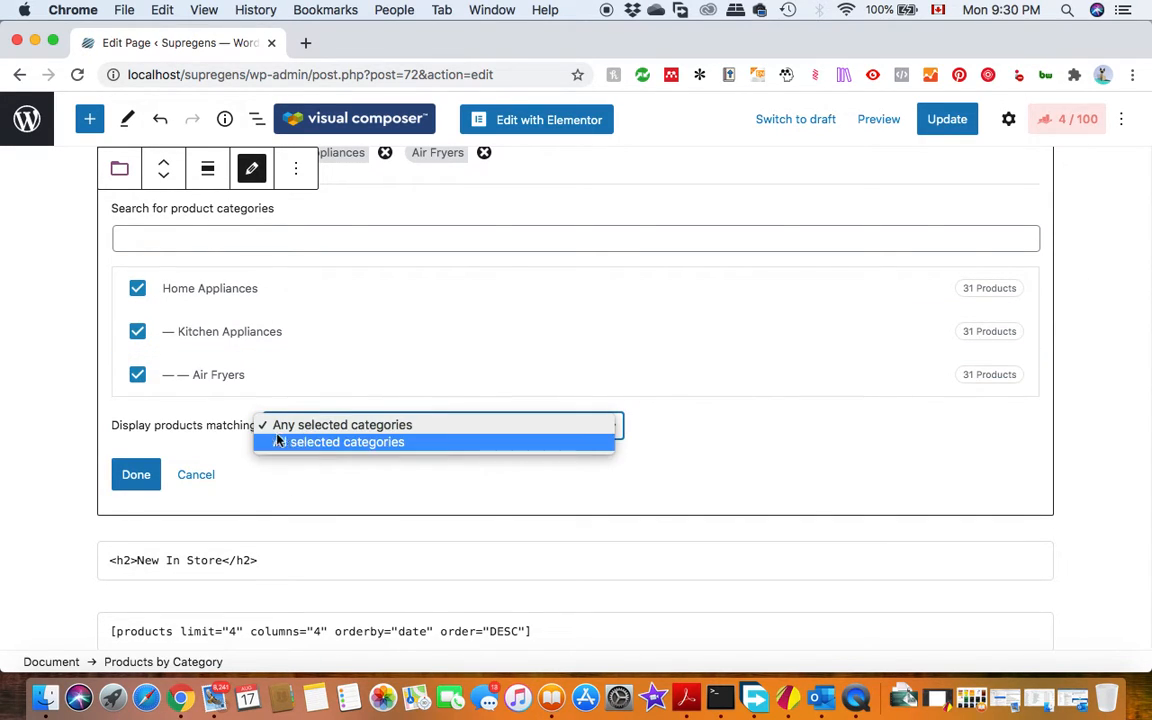
click(279, 428)
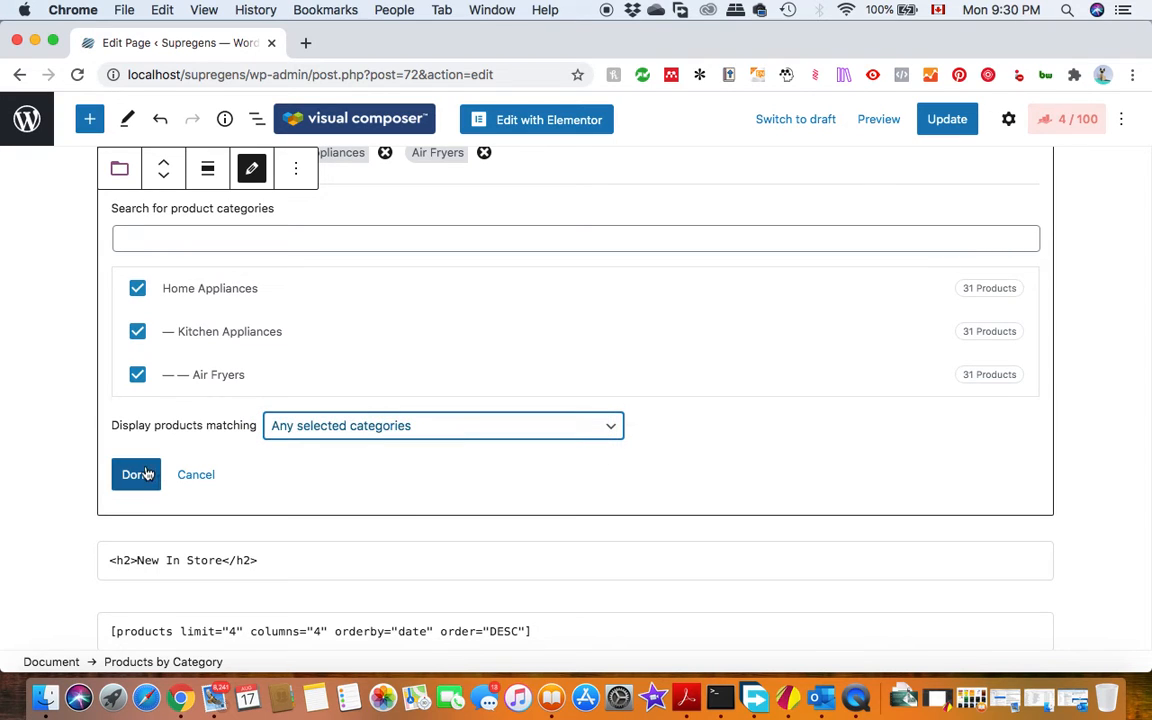
click(136, 474)
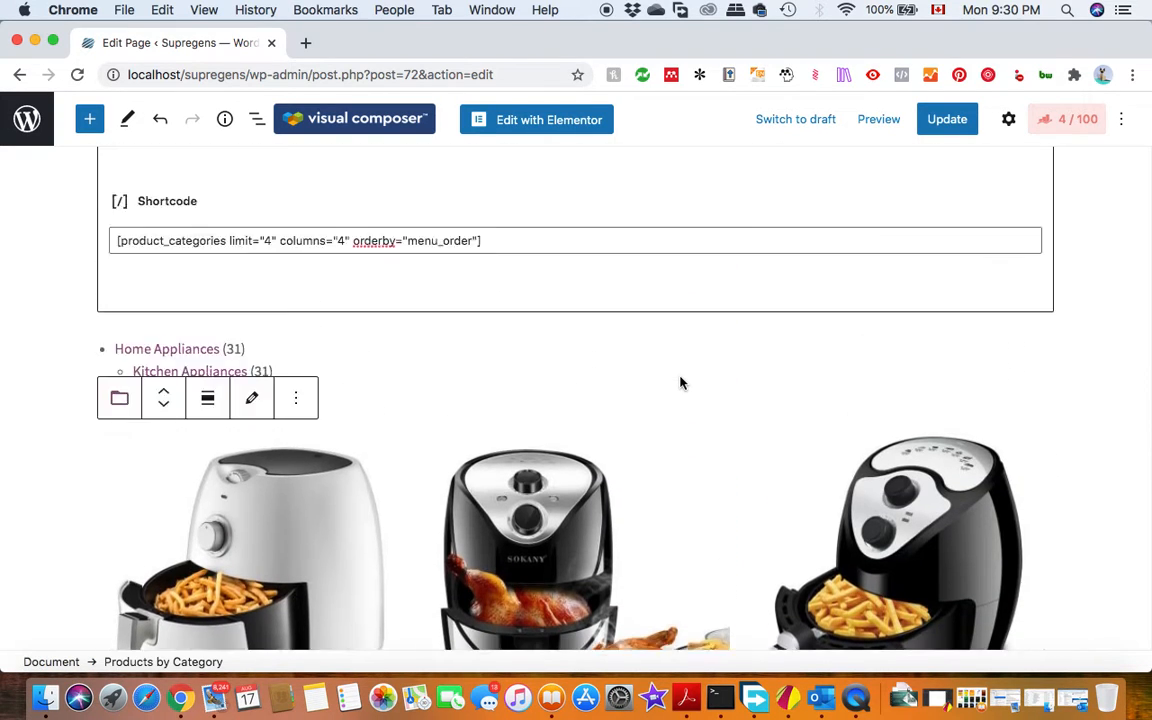
Remove the Product Categories List block located above the product grid.
scroll(270, 484, down, 10)
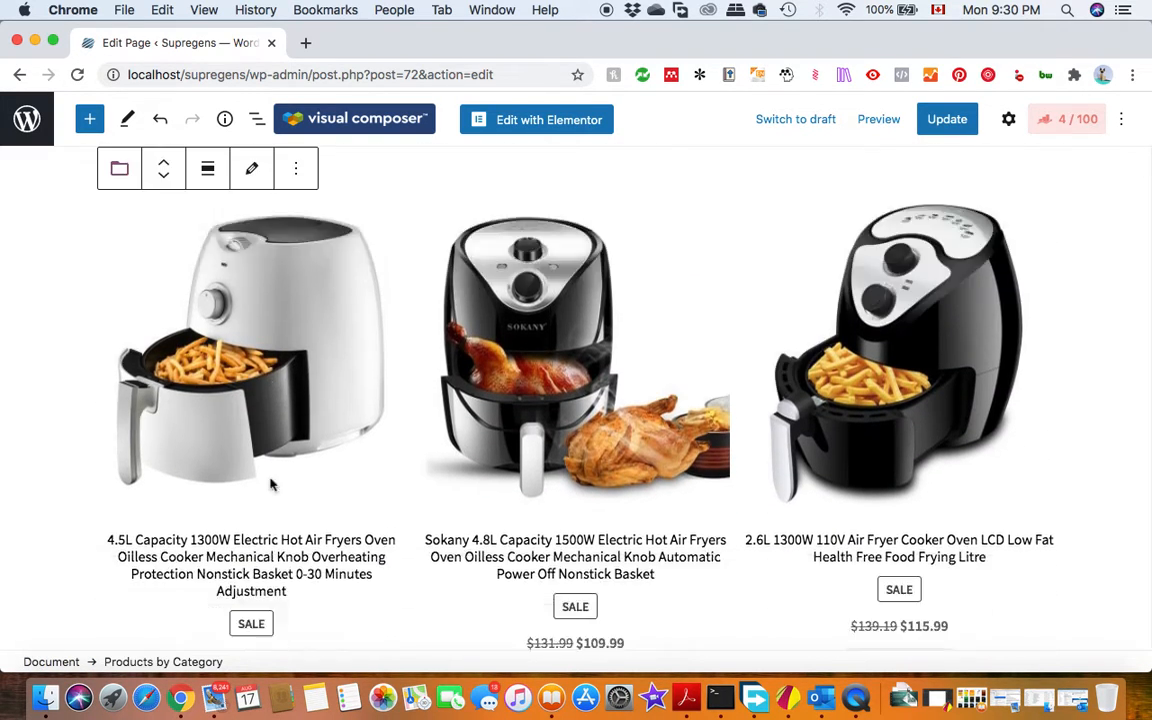
scroll(270, 484, down, 3)
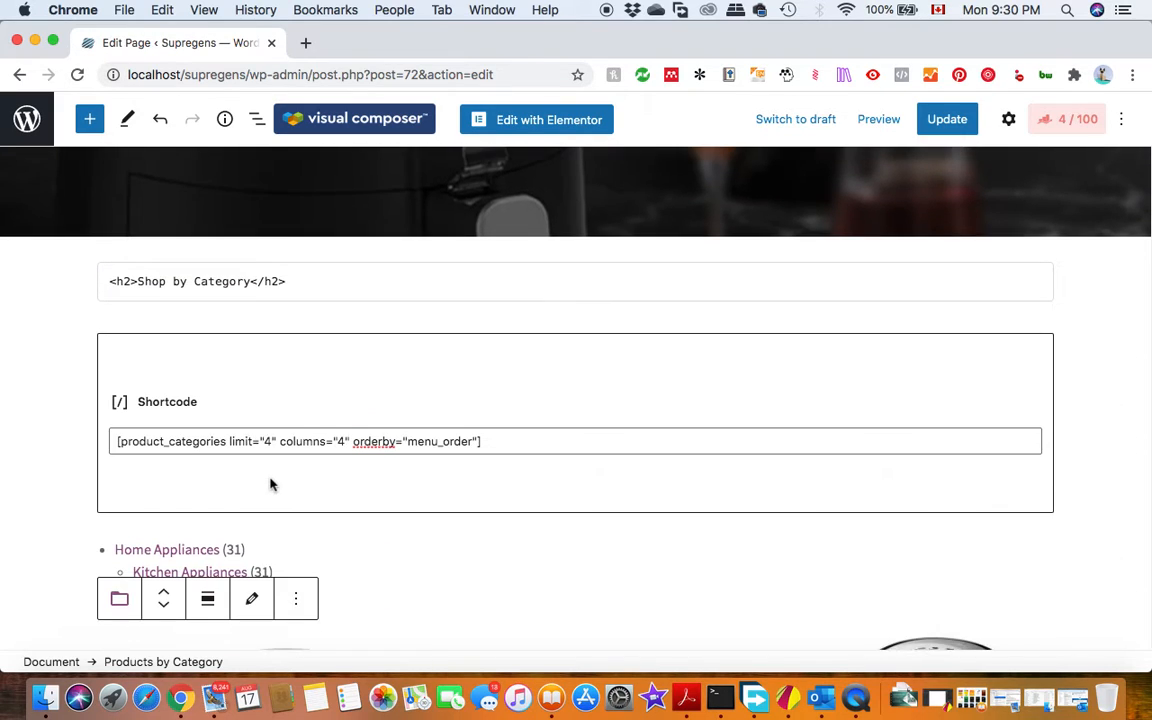
scroll(293, 450, down, 5)
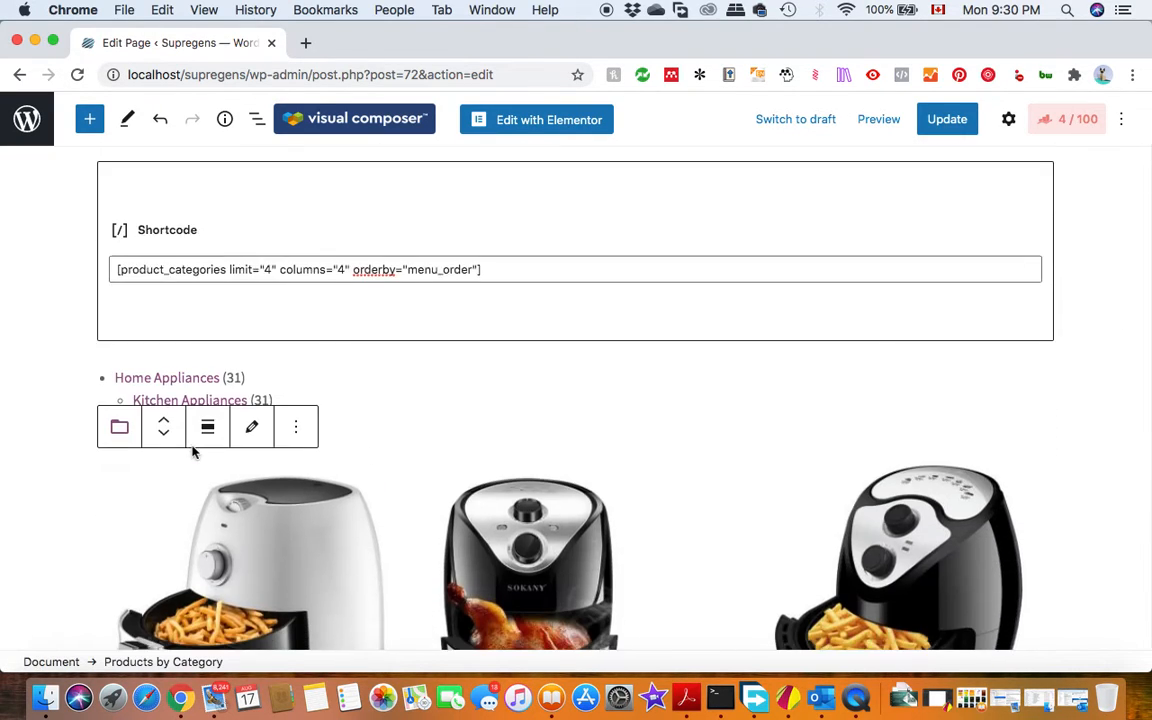
click(296, 336)
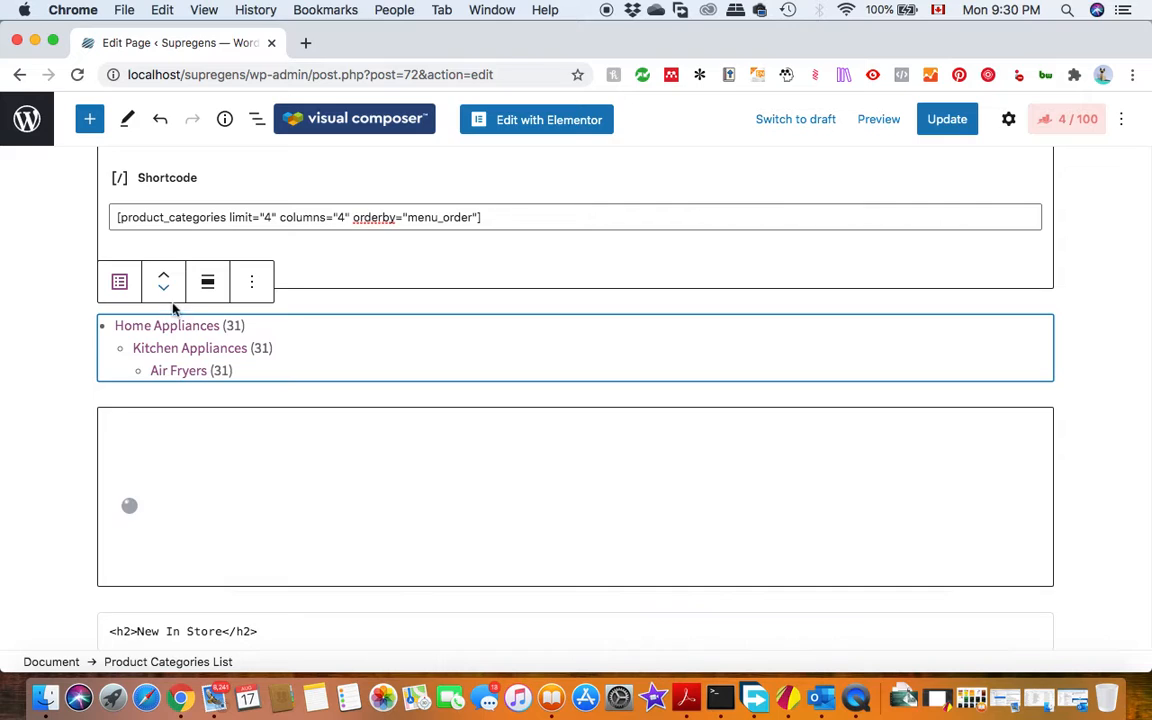
click(266, 283)
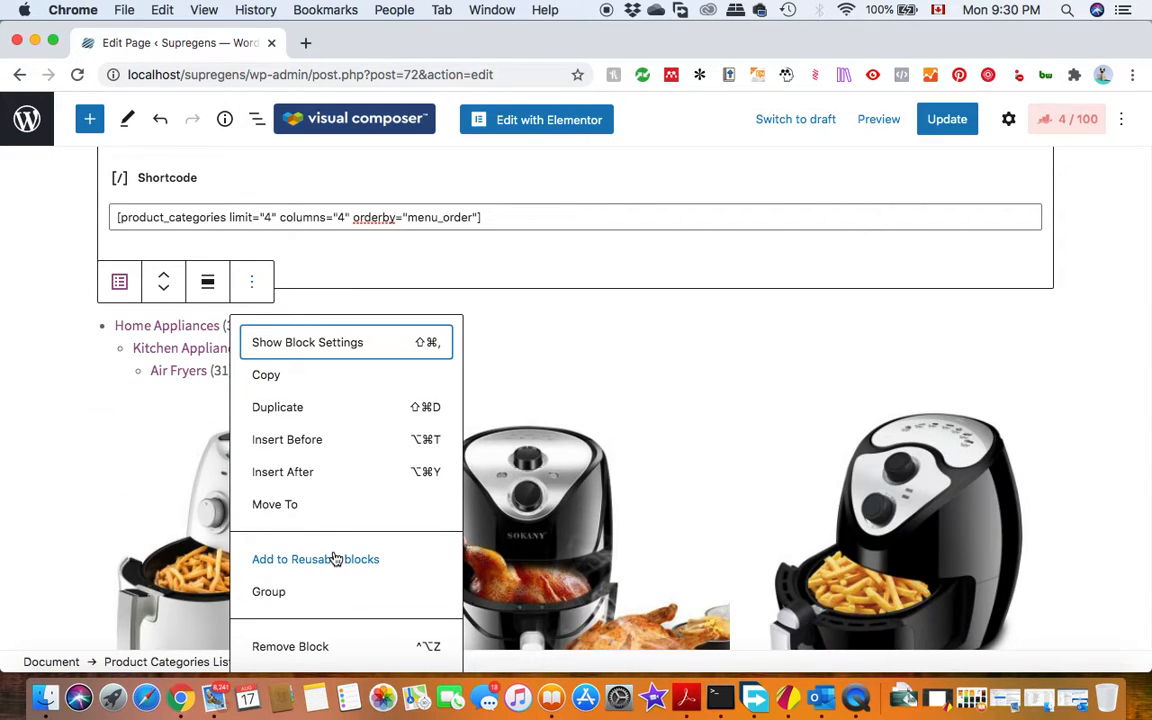
click(301, 646)
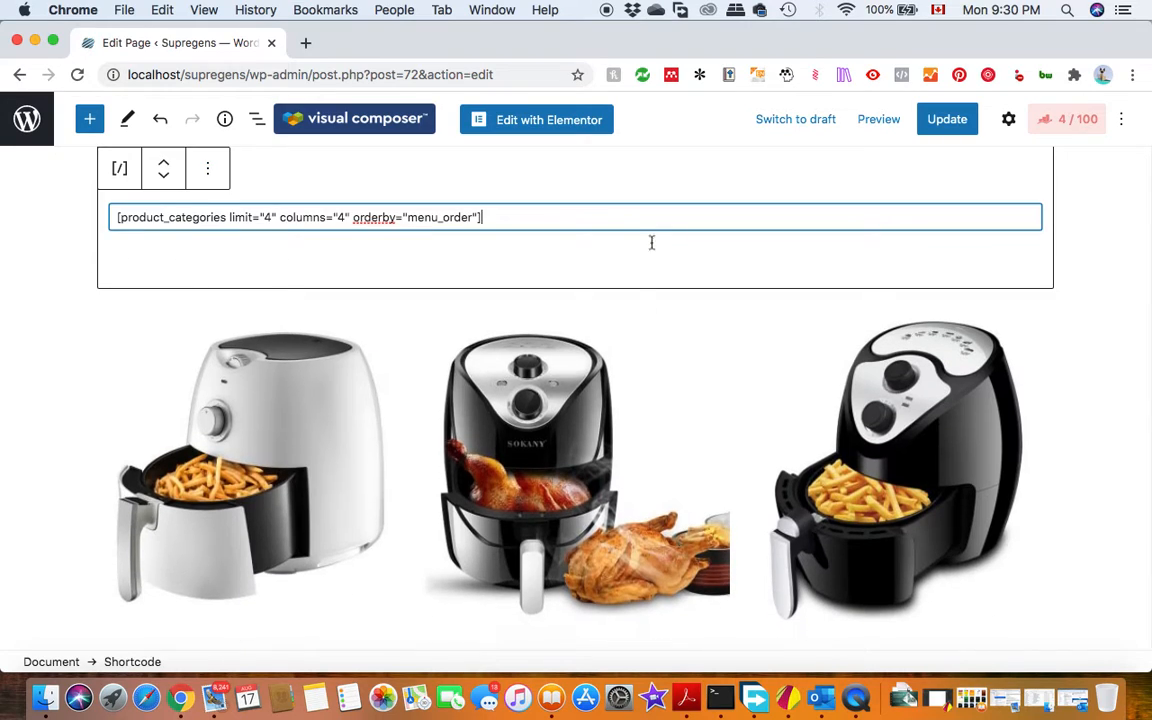
Insert a WooCommerce Featured Category block between the Welcome cover and the Shop by Category heading.
scroll(145, 350, up, 2)
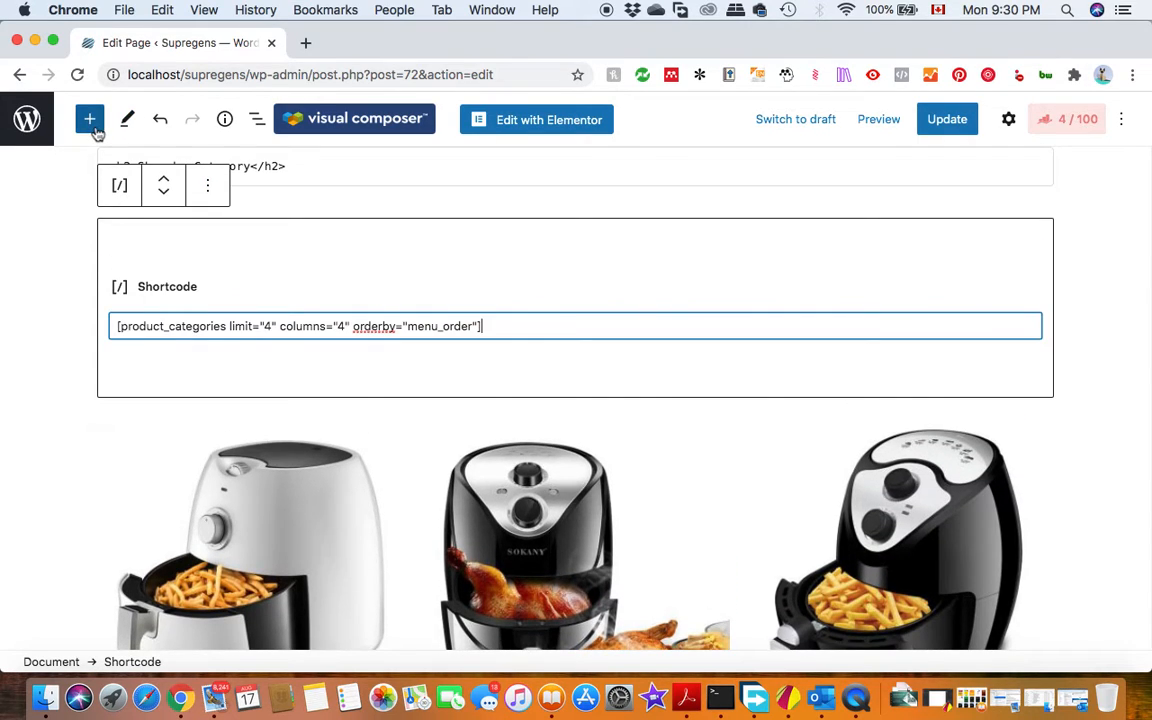
click(612, 425)
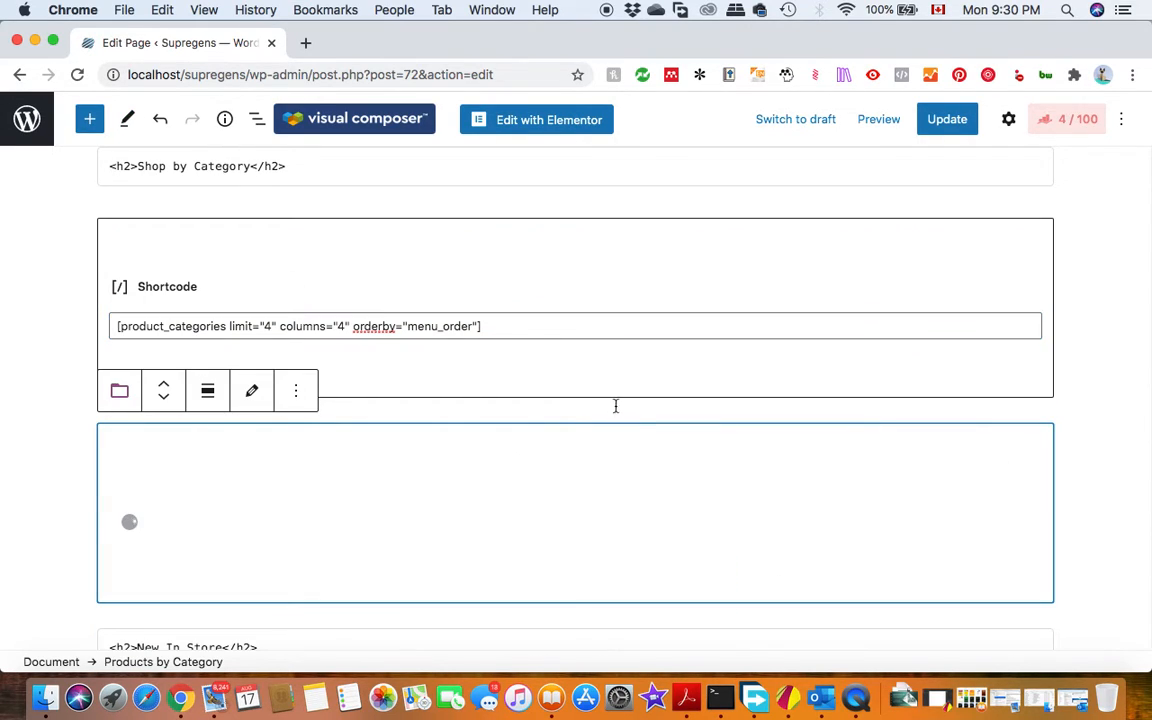
scroll(558, 394, up, 15)
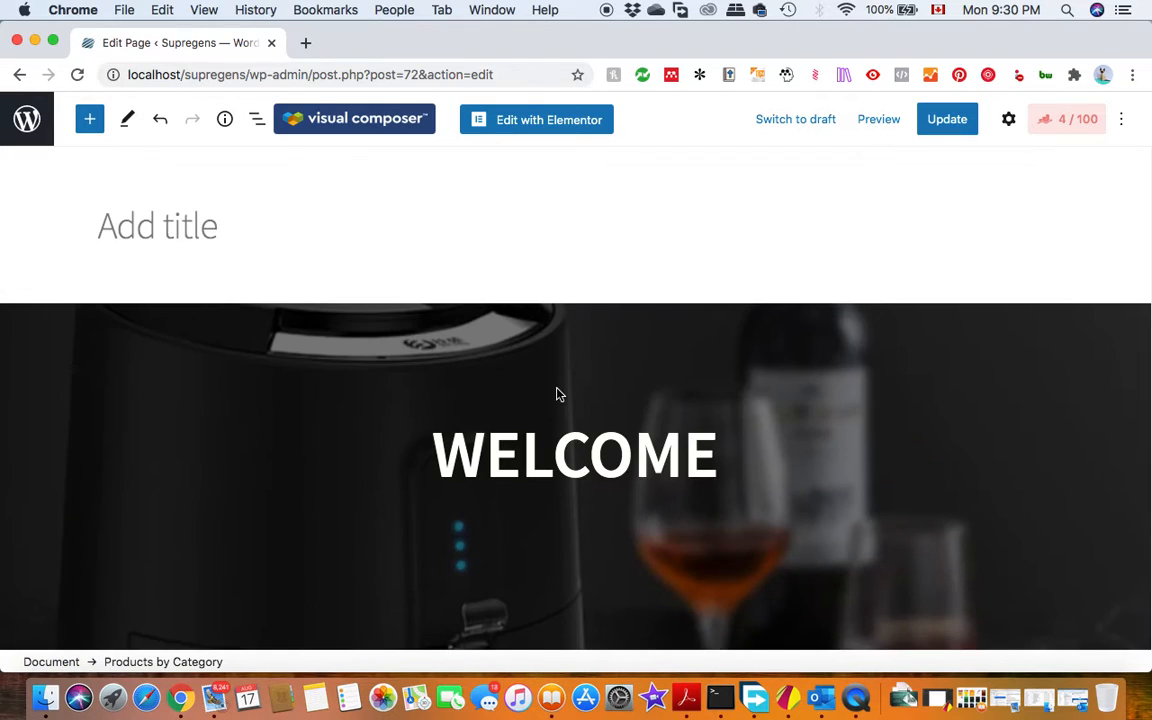
scroll(558, 394, down, 10)
click(564, 245)
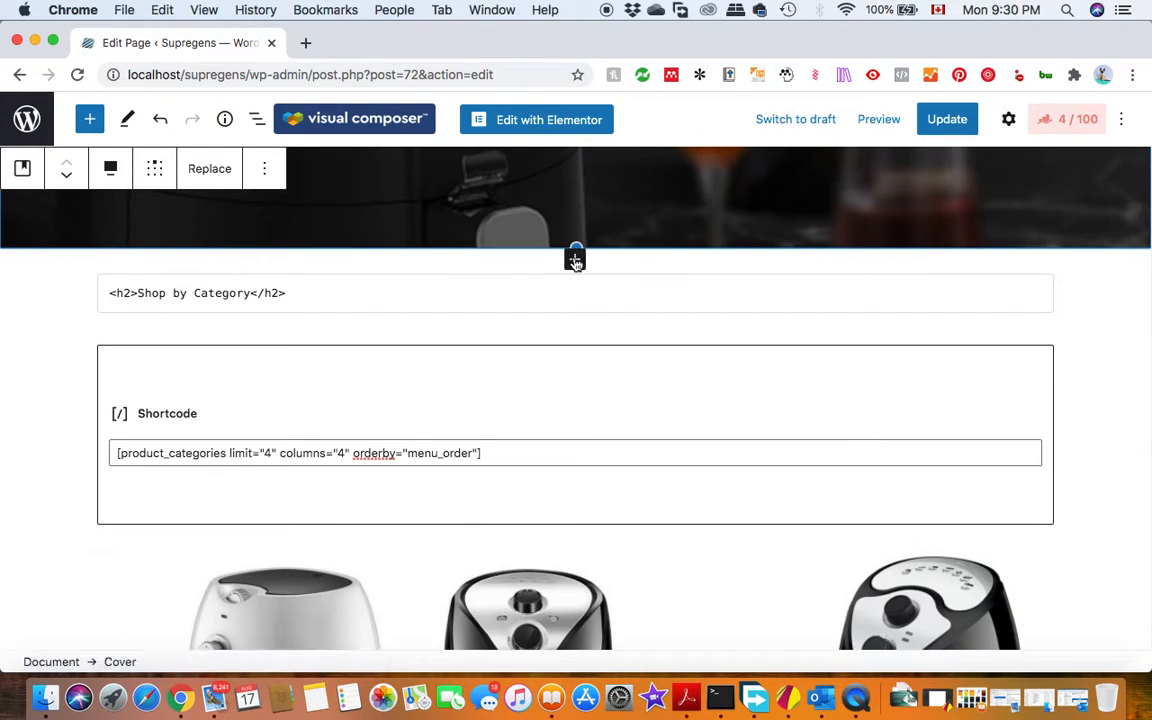
click(576, 258)
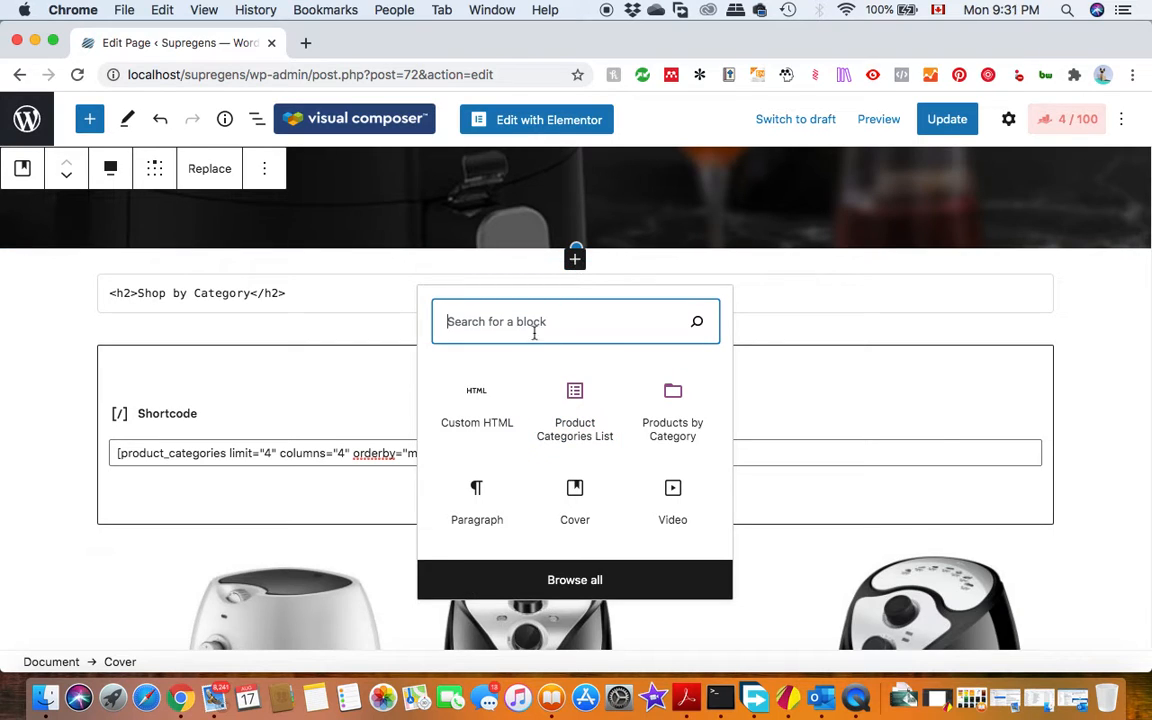
click(556, 577)
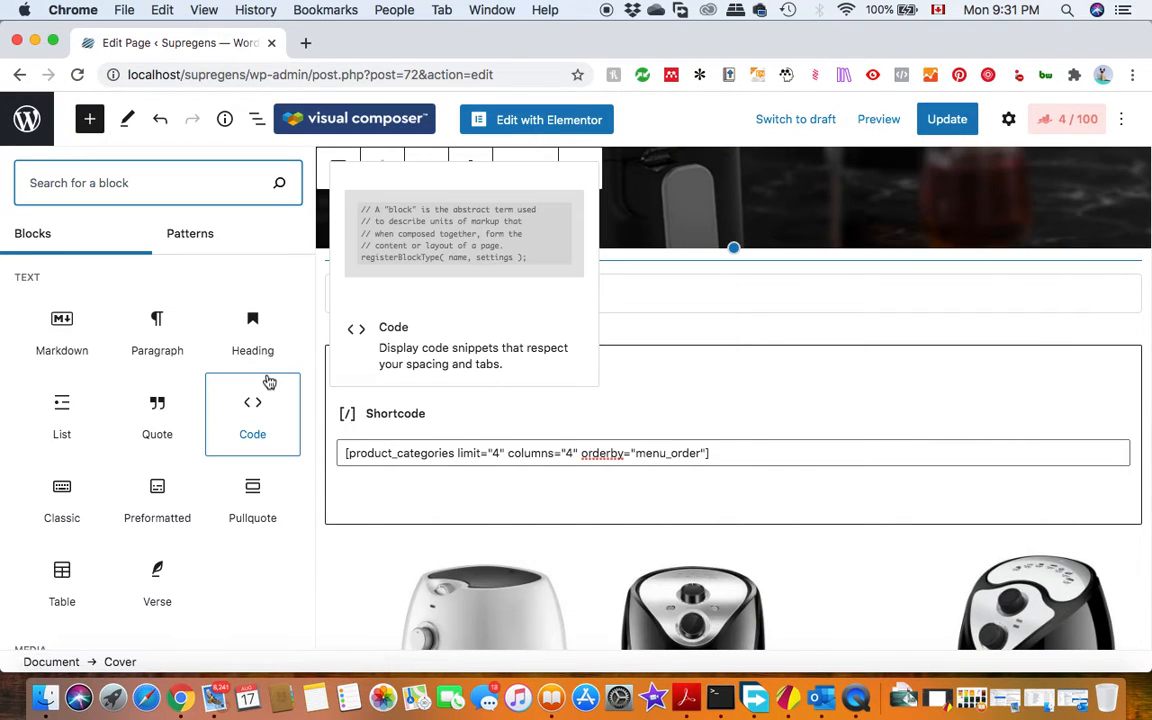
text(woo)
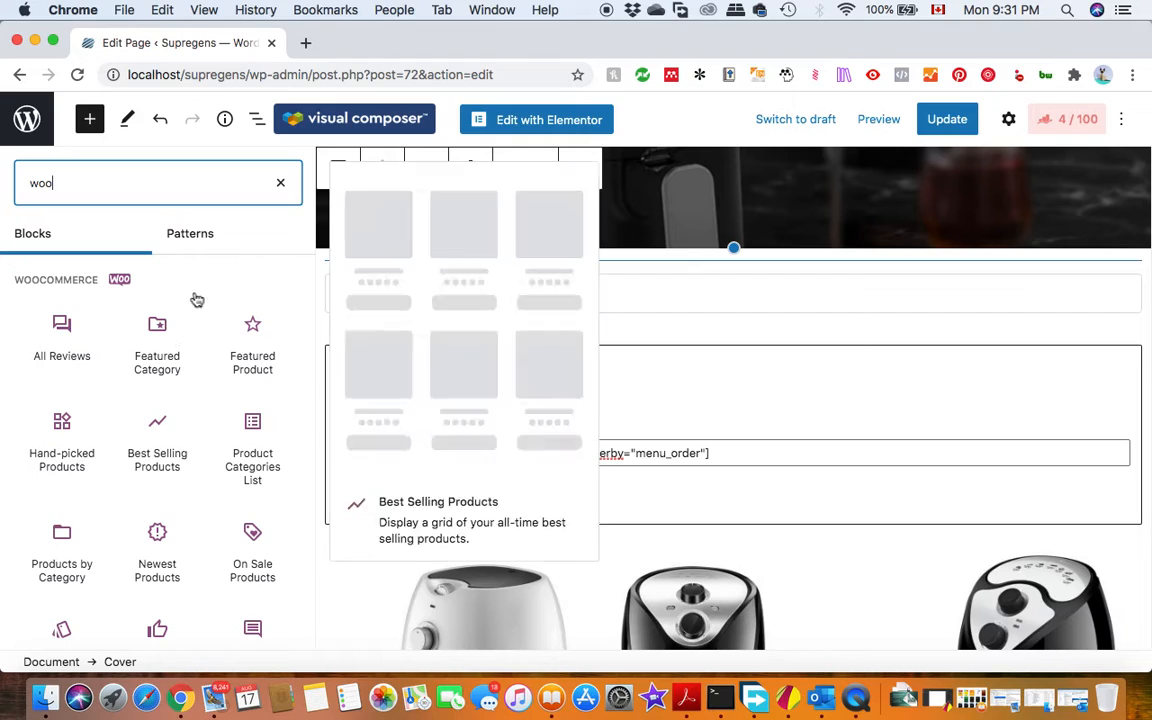
click(155, 363)
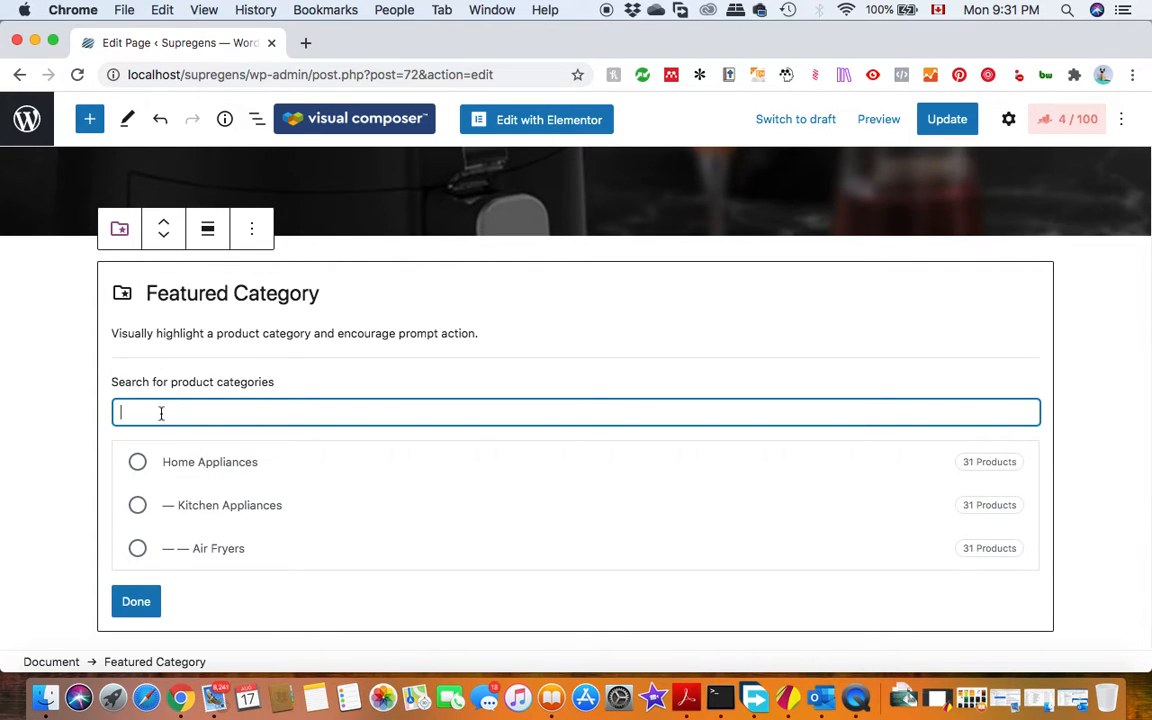
Choose Air Fryers as the category of the Featured Category block and finish its setup.
scroll(197, 479, down, 2)
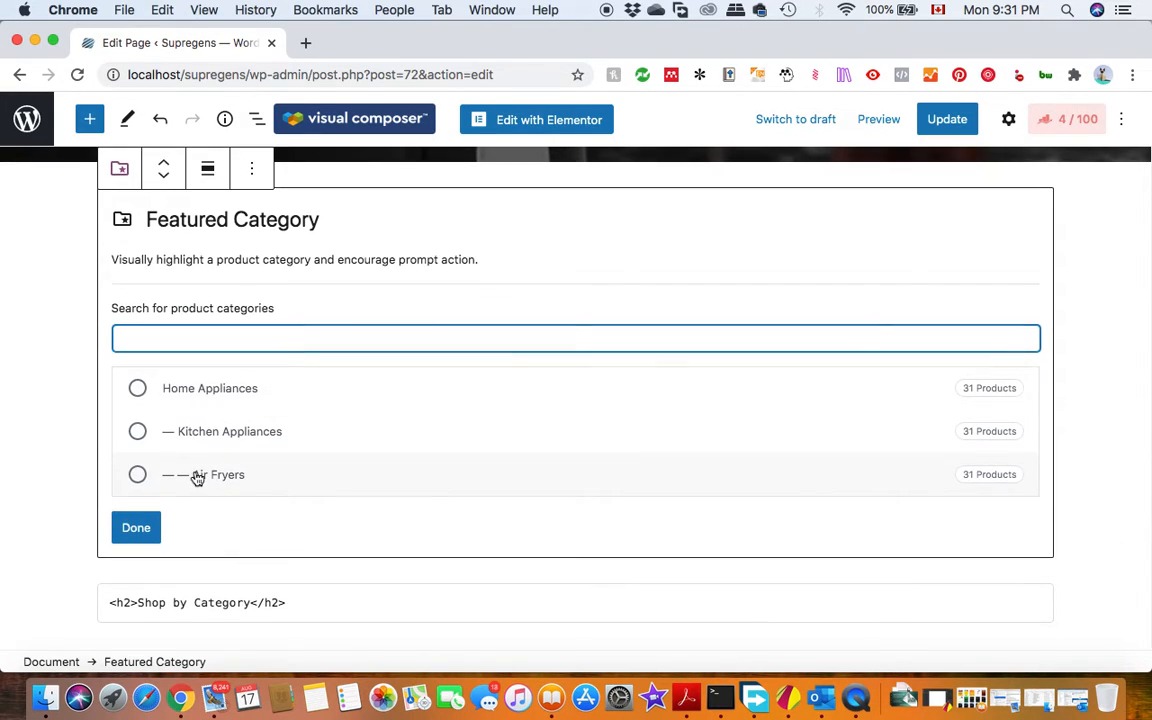
click(137, 388)
click(138, 436)
click(136, 475)
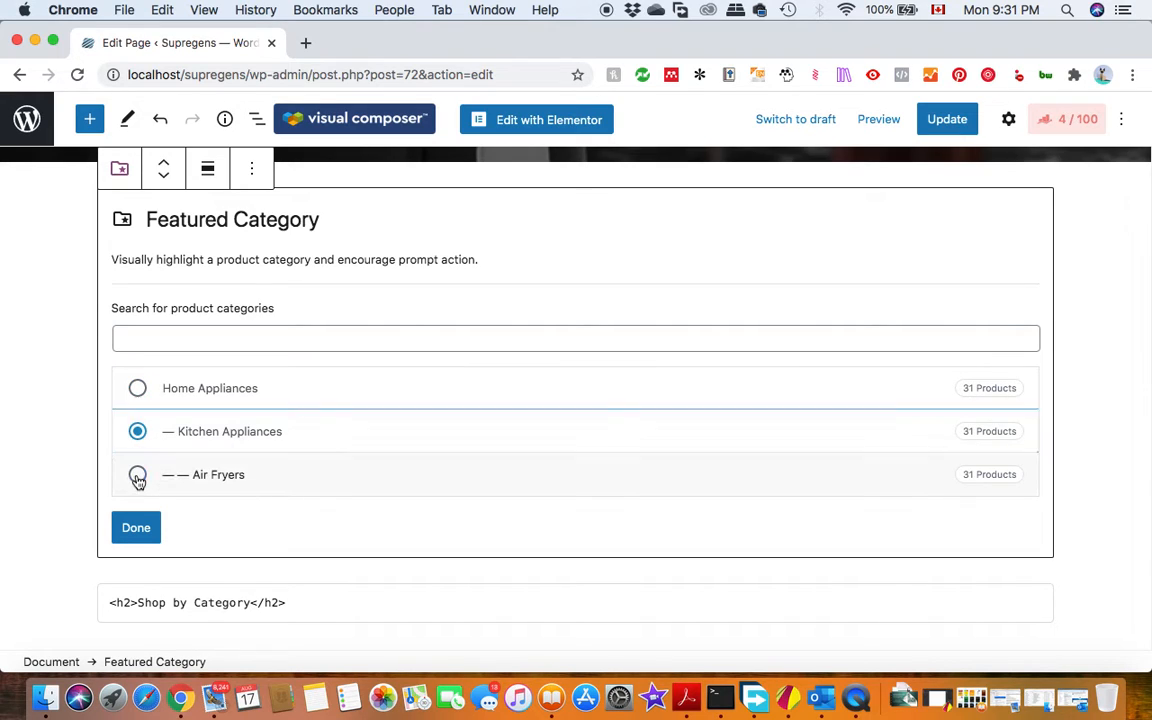
click(140, 444)
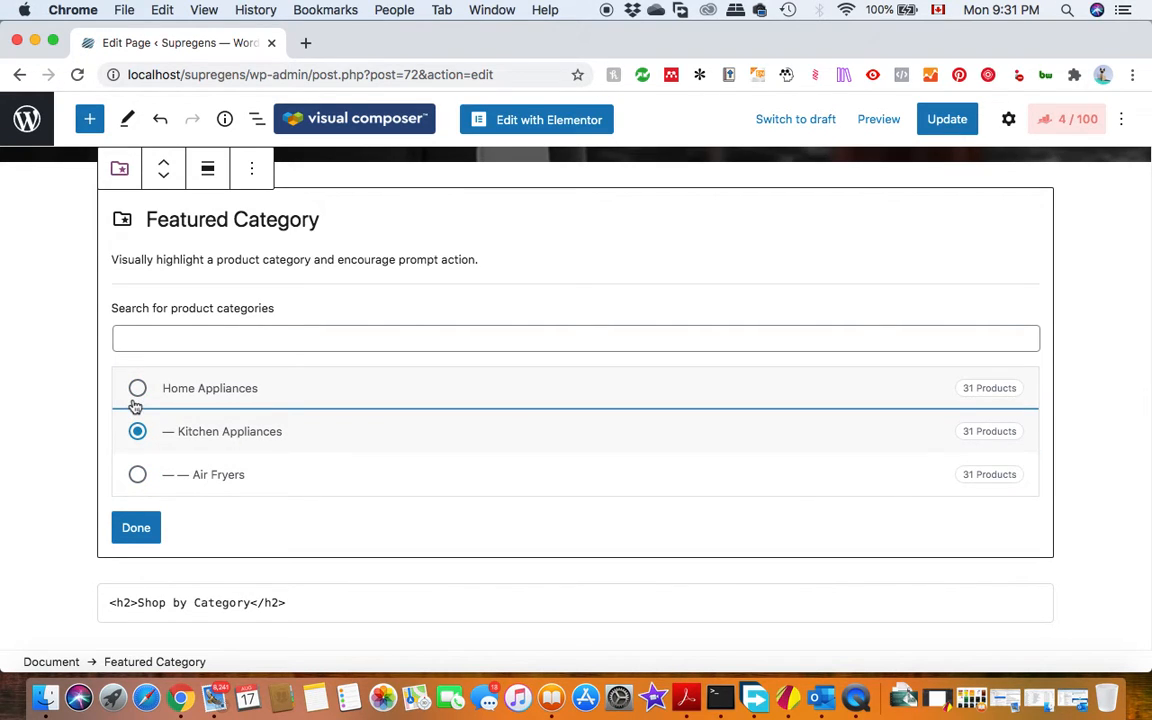
click(137, 475)
click(137, 530)
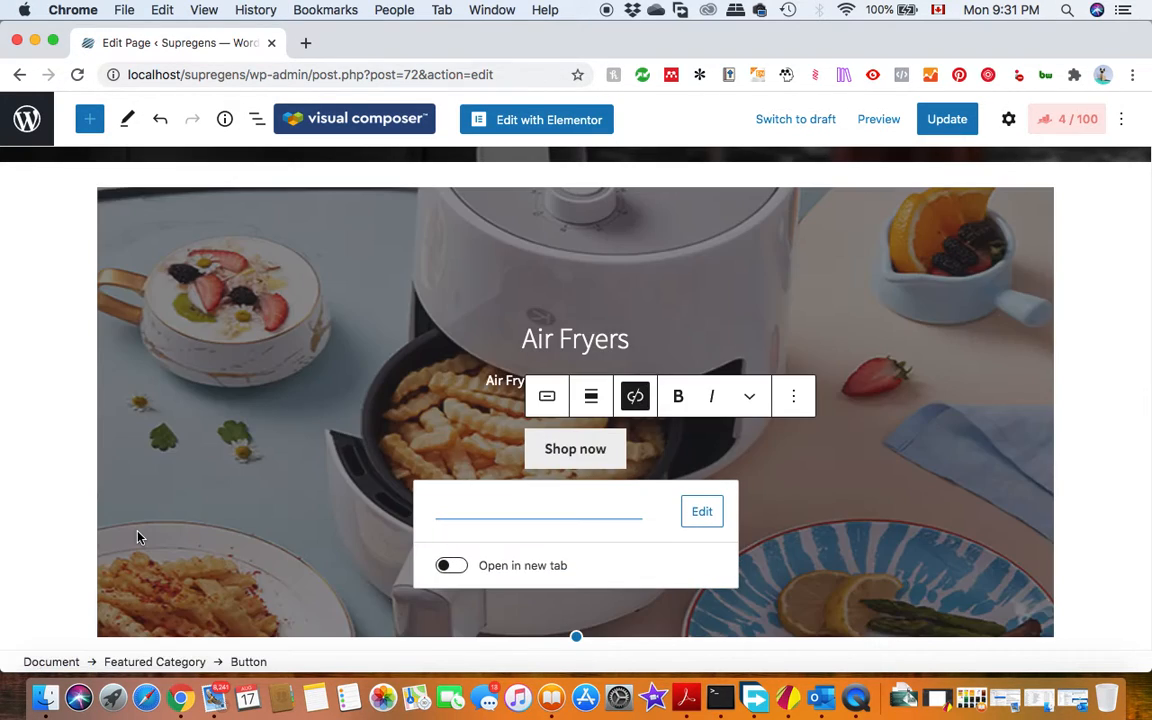
Open the link of the Shop now button in the Air Fryers Featured Category block, and return to the page editor.
scroll(770, 405, down, 3)
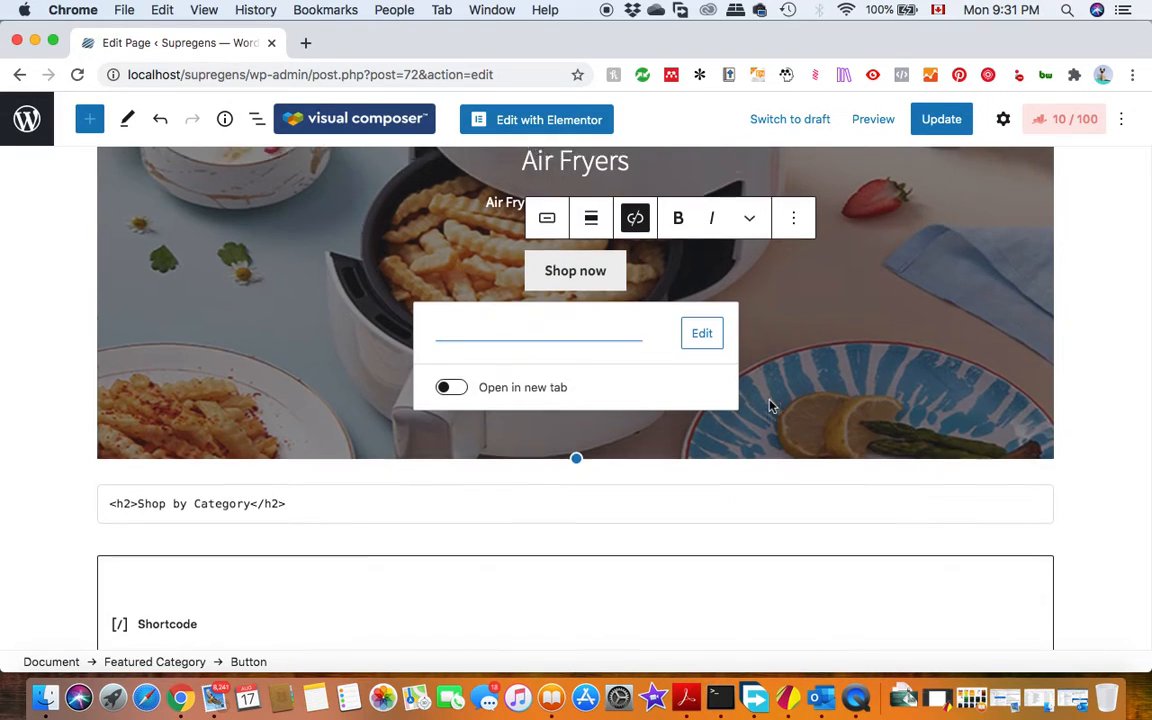
scroll(992, 423, up, 3)
click(1077, 488)
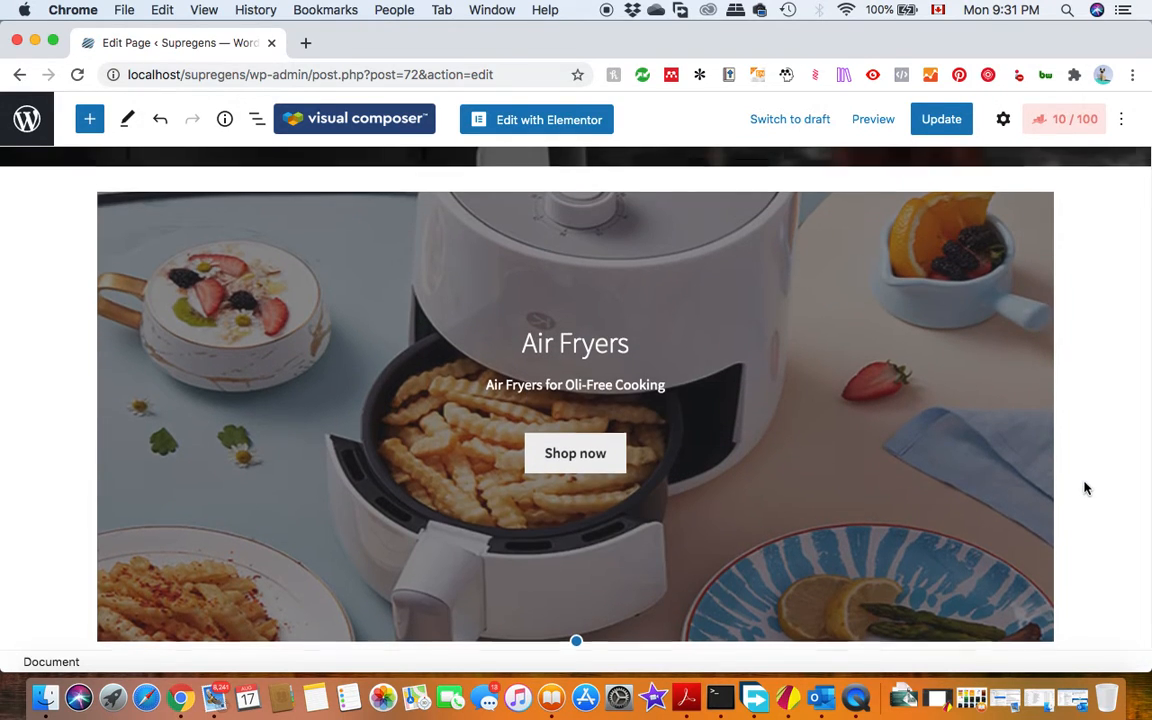
scroll(1083, 485, down, 1)
click(567, 394)
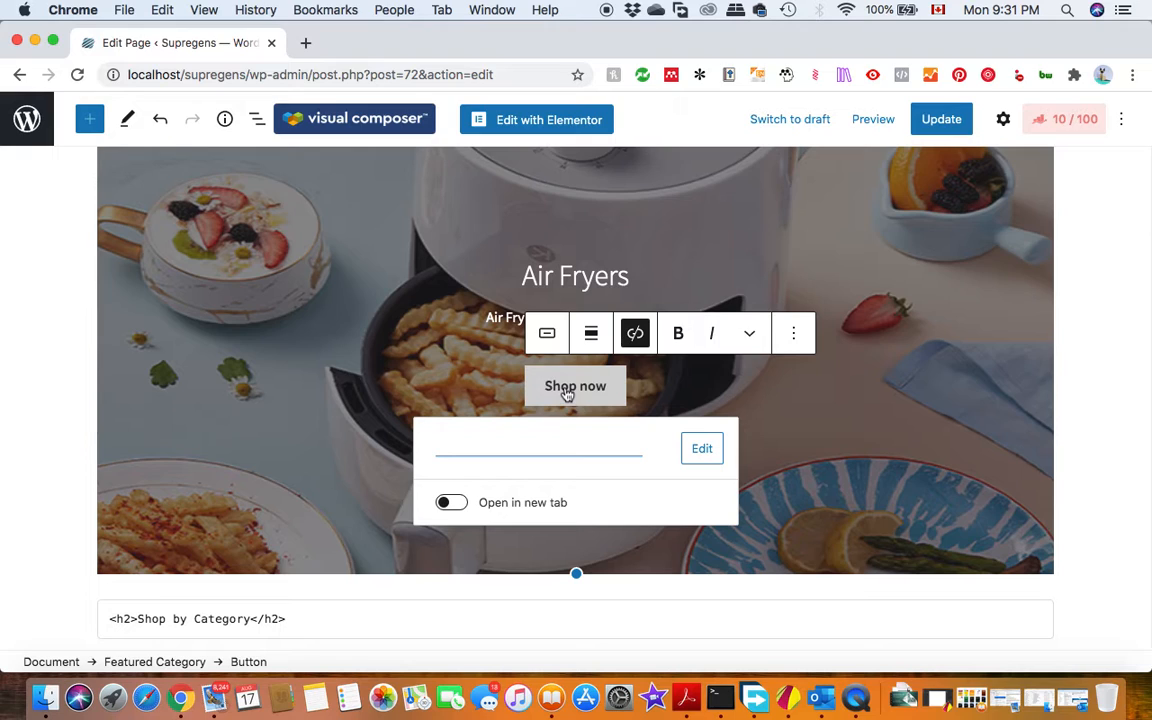
click(503, 456)
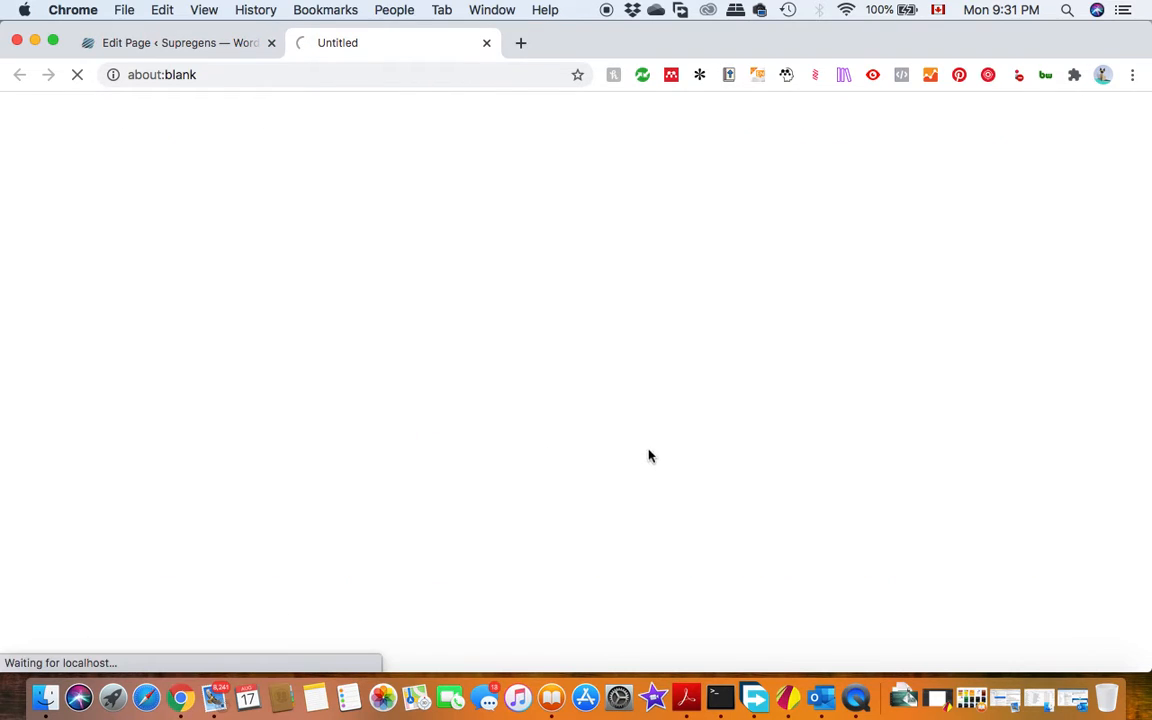
click(222, 44)
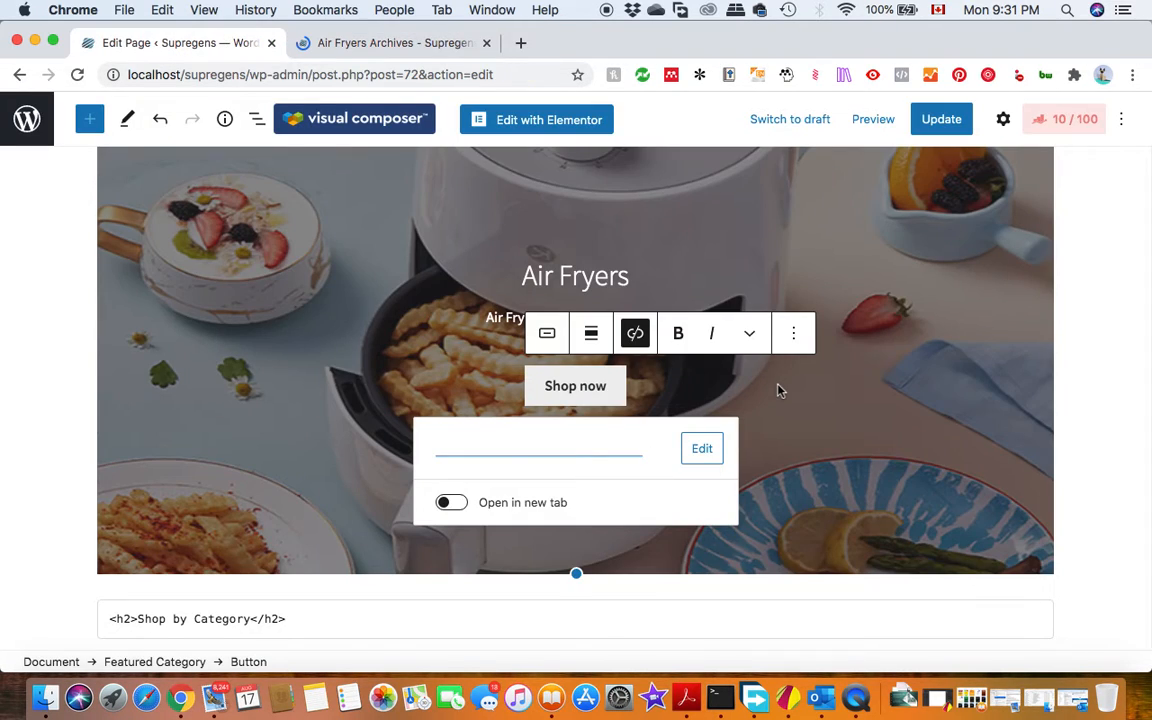
Search the full block library for "woo" from the gap below the Featured Category block, and look through the available WooCommerce blocks.
click(882, 337)
scroll(882, 344, down, 1)
scroll(882, 344, down, 3)
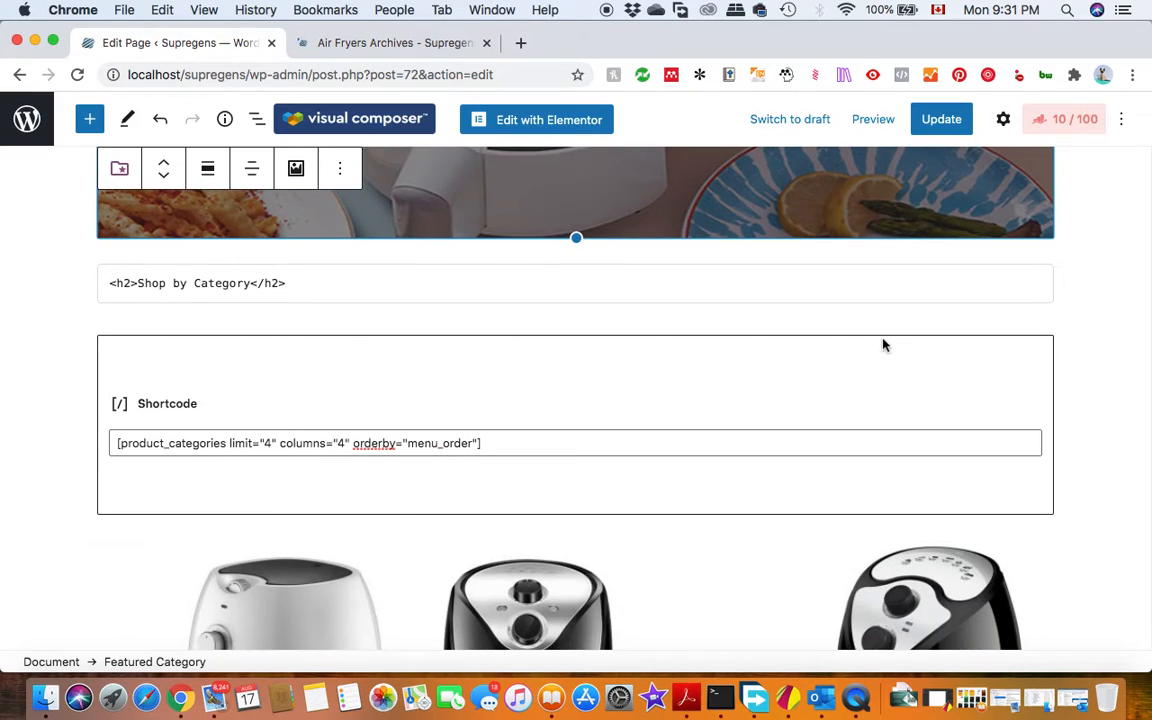
click(336, 343)
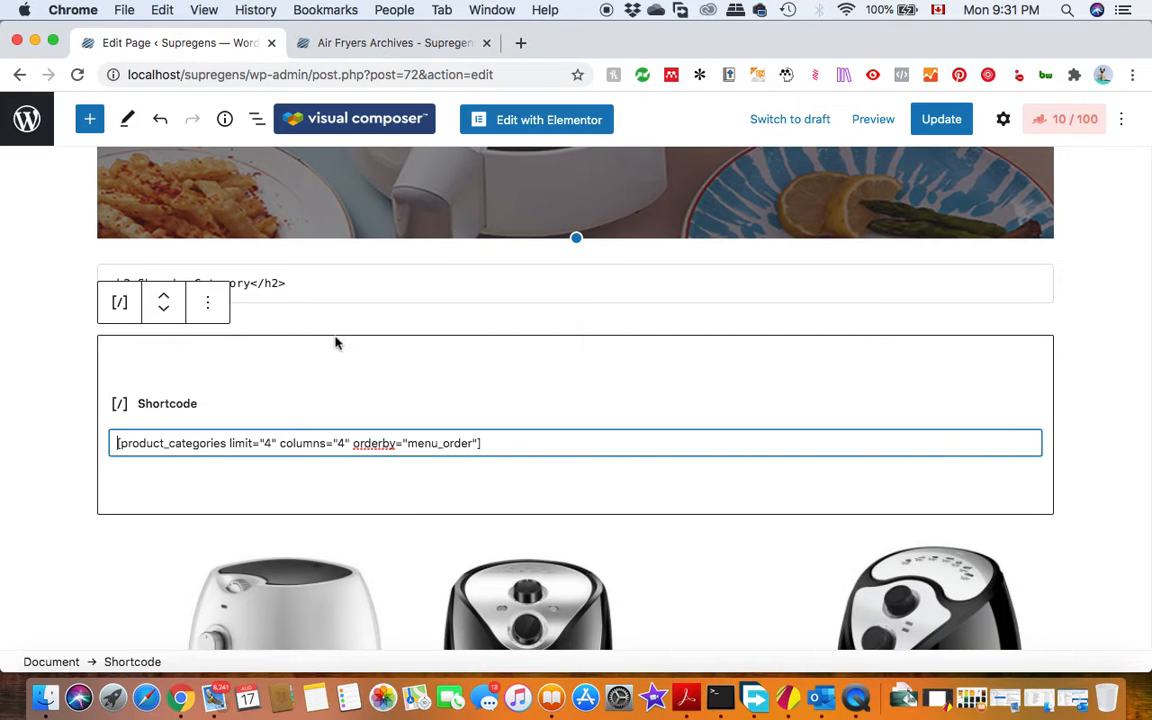
click(578, 254)
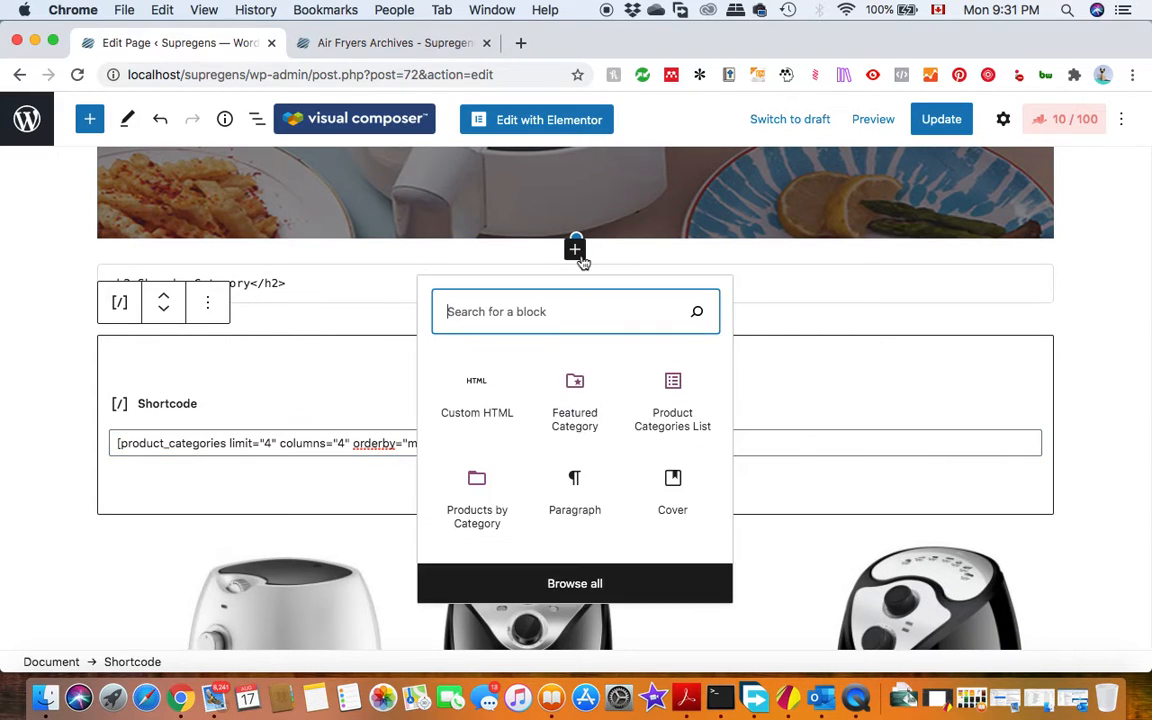
click(538, 585)
text(w)
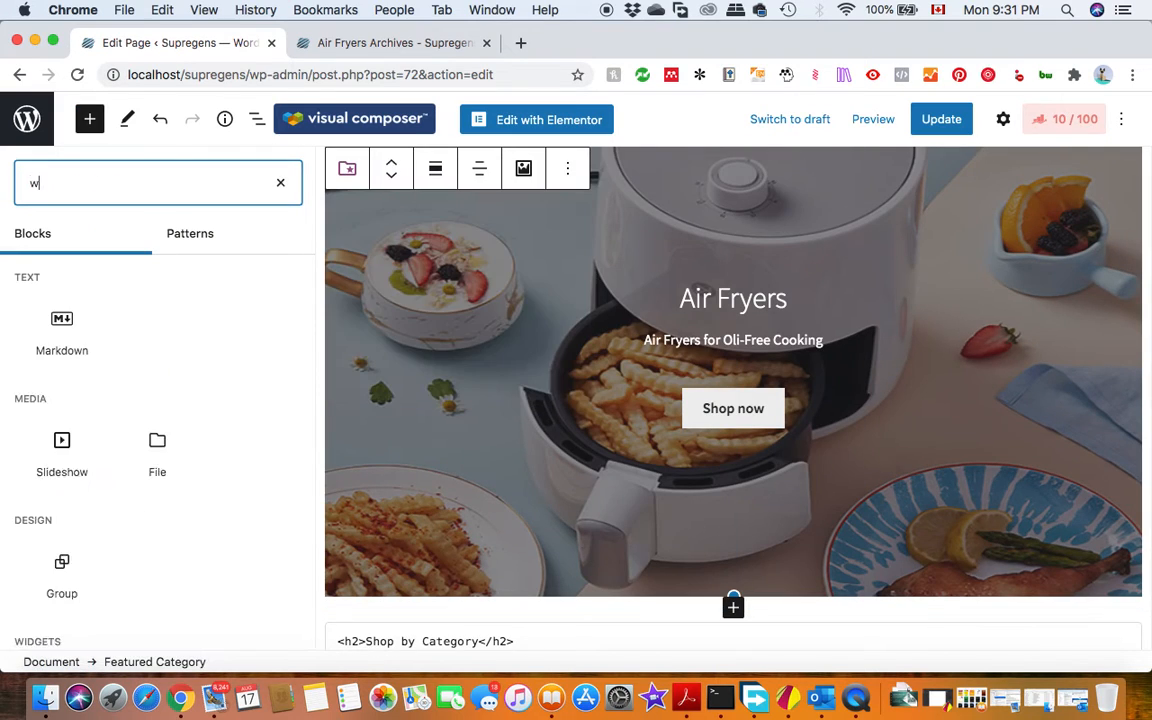
text(oo)
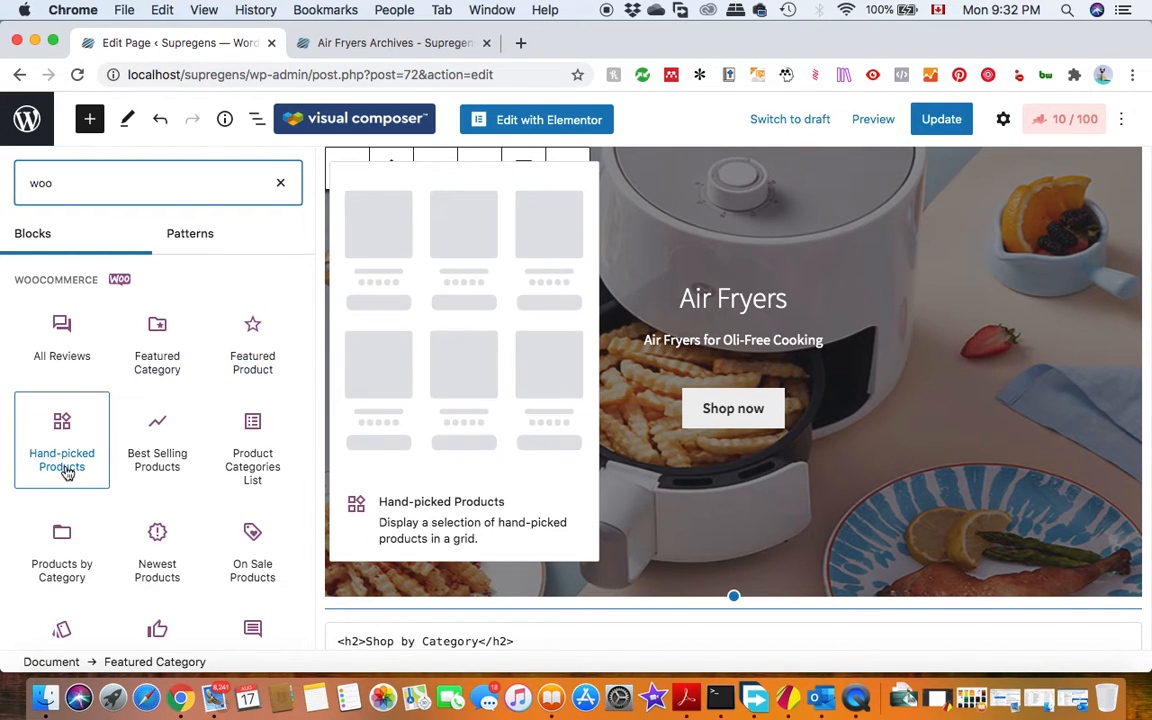
scroll(66, 470, down, 2)
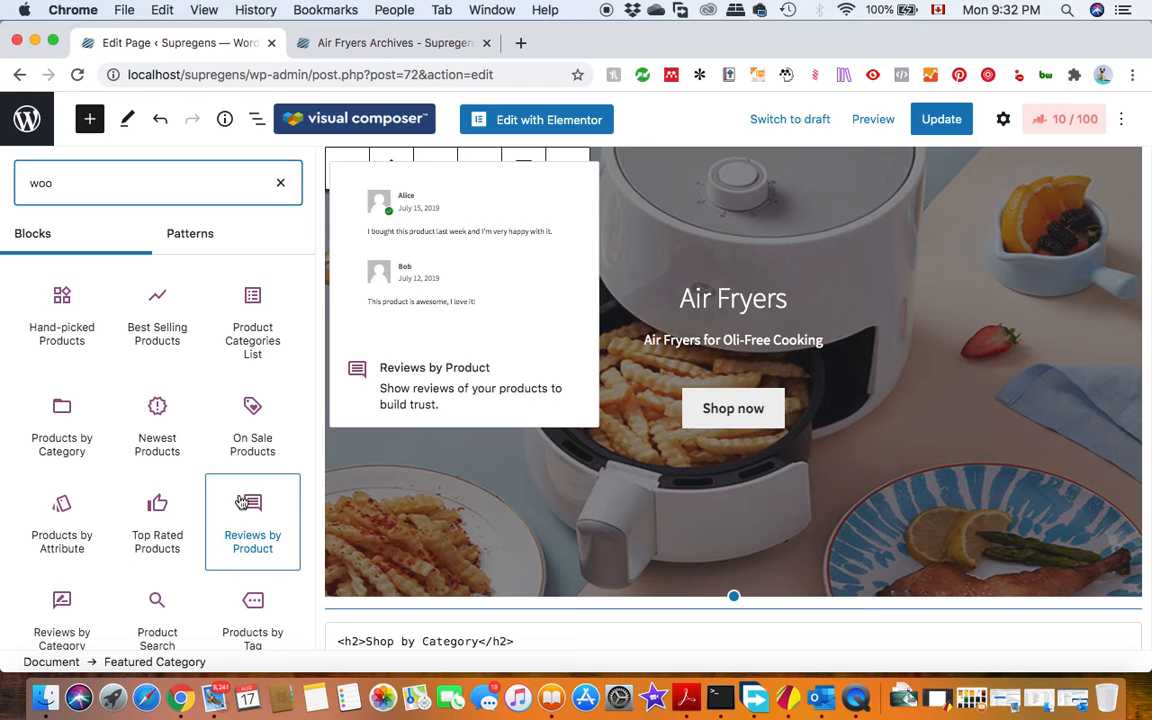
scroll(245, 515, down, 2)
scroll(242, 505, down, 2)
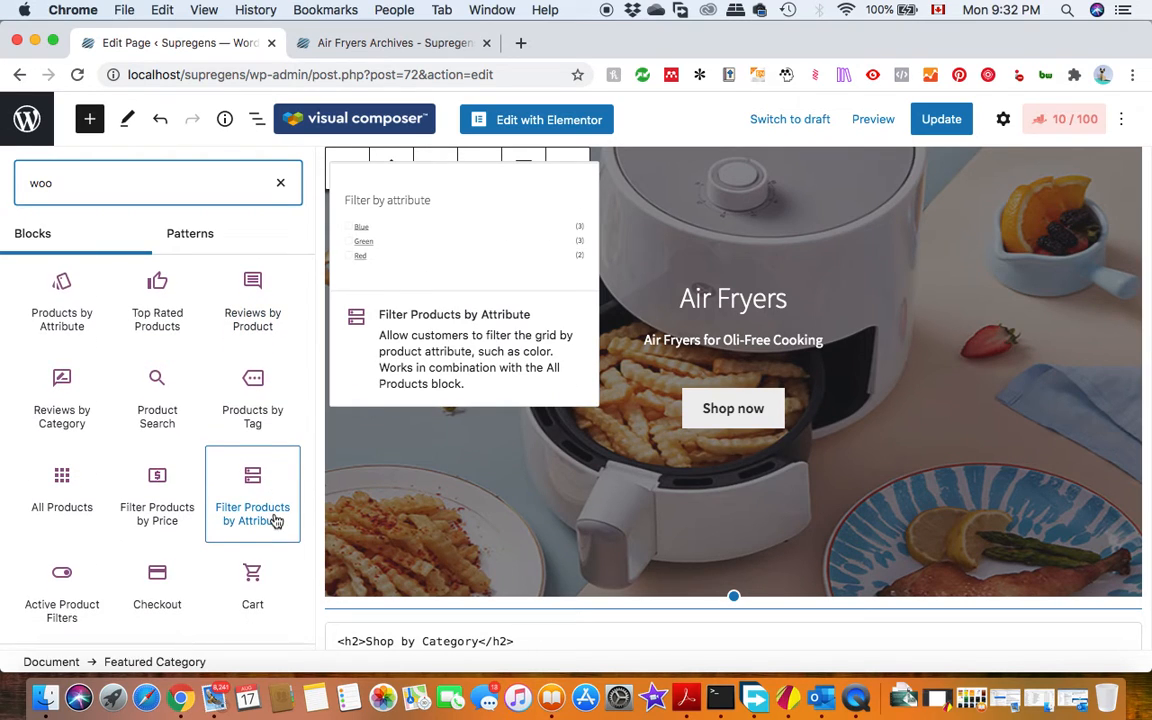
scroll(276, 522, down, 2)
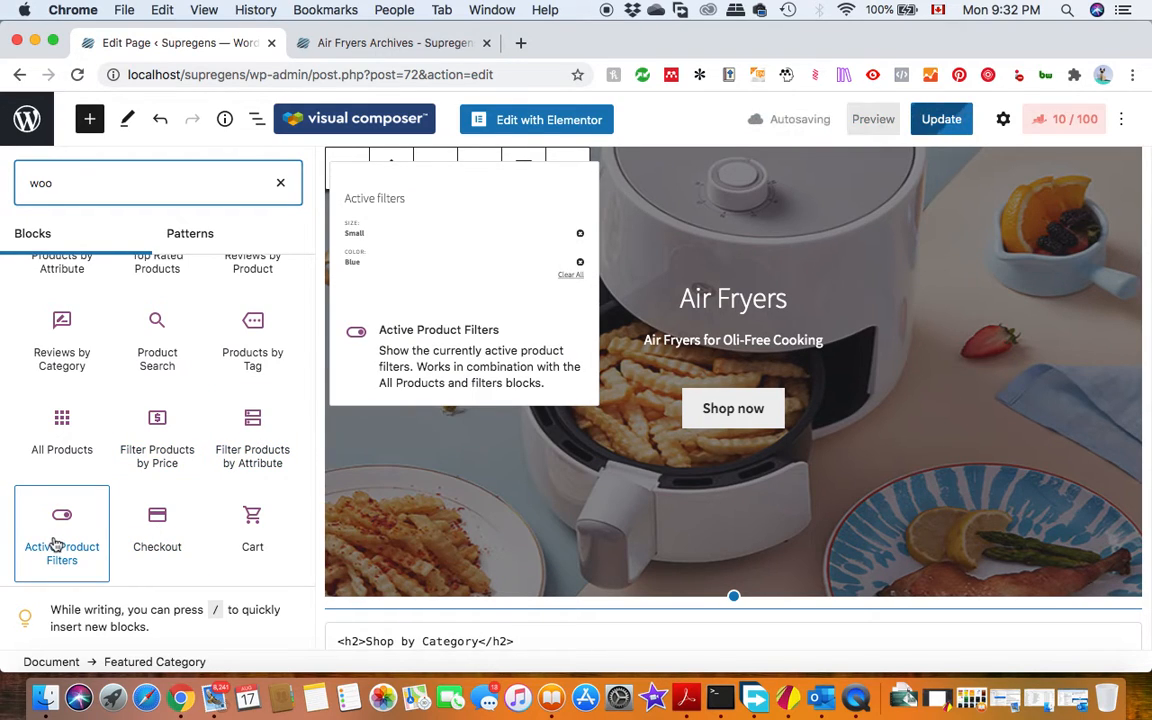
click(548, 442)
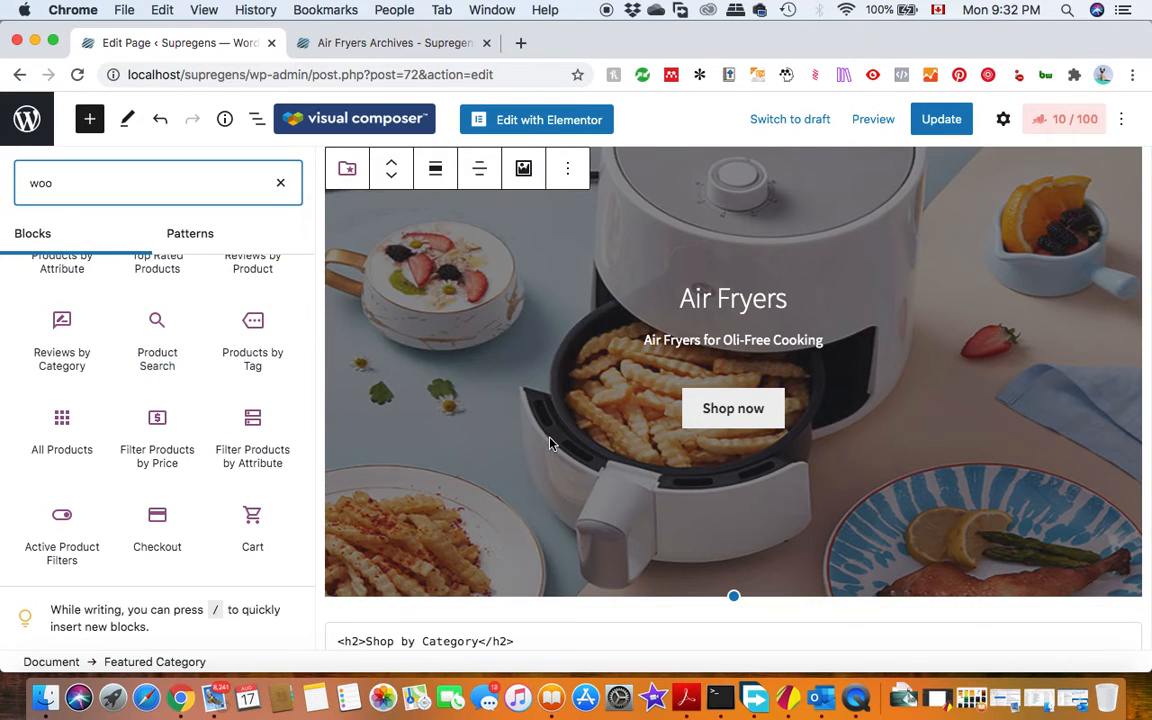
Review the home page layout from the Welcome cover through the Air Fryers featured block to the Shop by Category heading.
scroll(549, 443, down, 5)
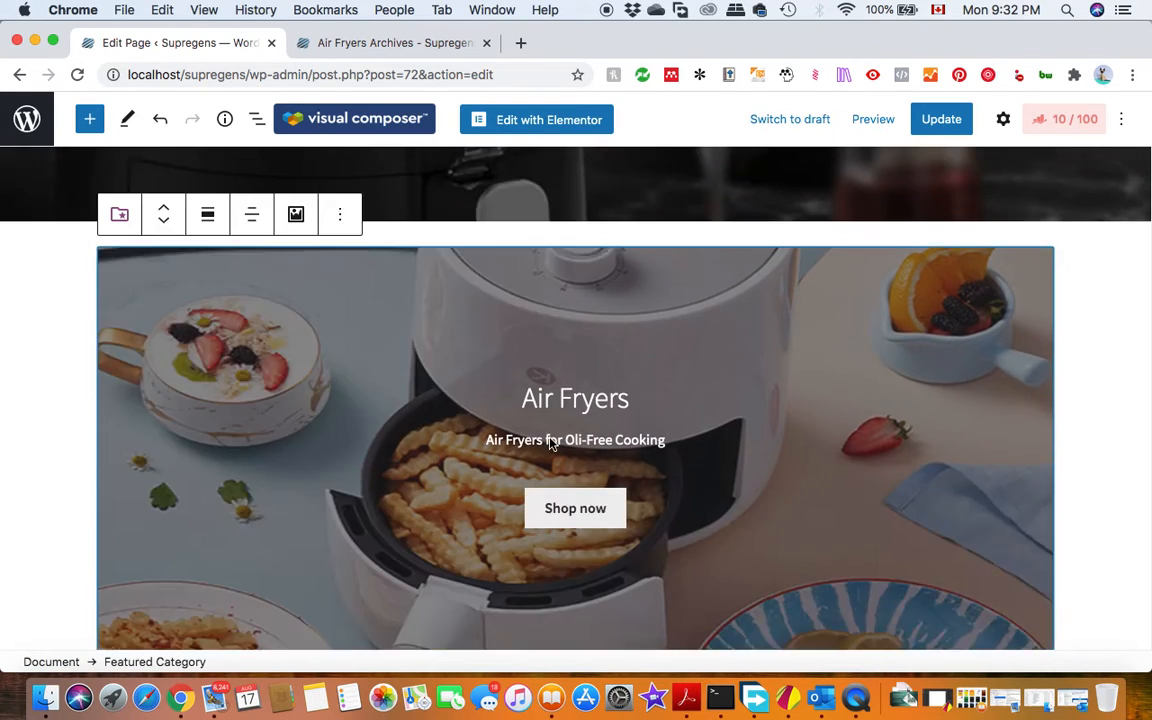
scroll(549, 443, up, 2)
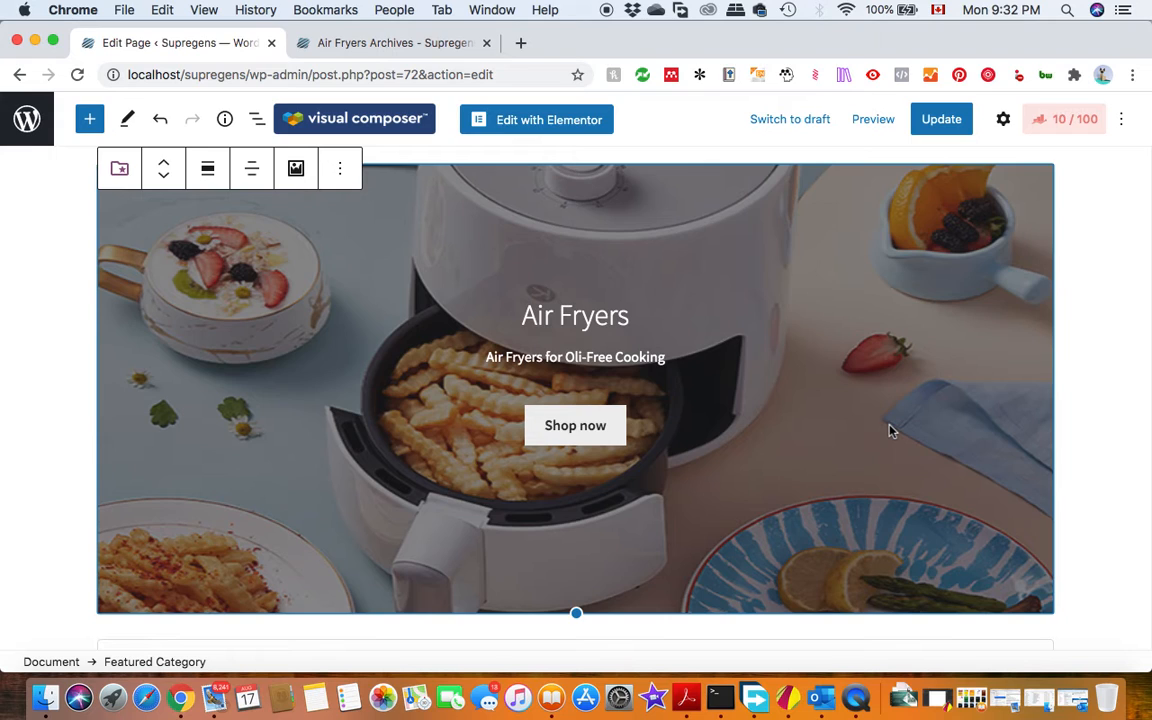
scroll(890, 428, up, 4)
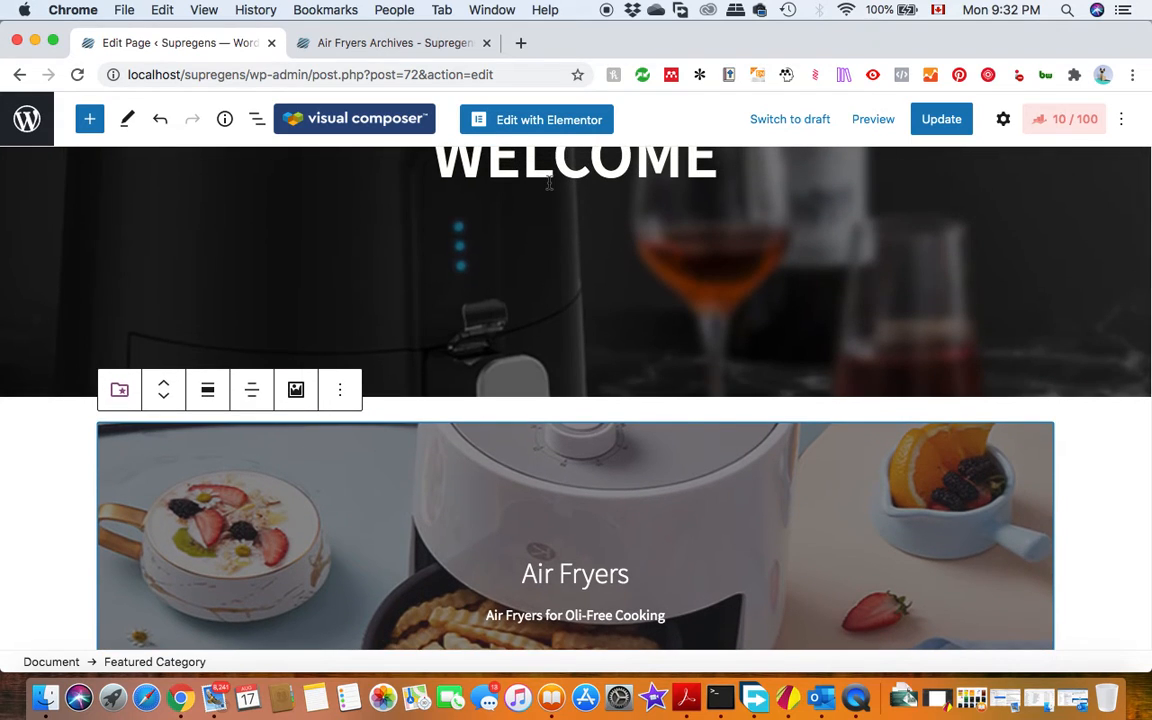
scroll(319, 180, up, 3)
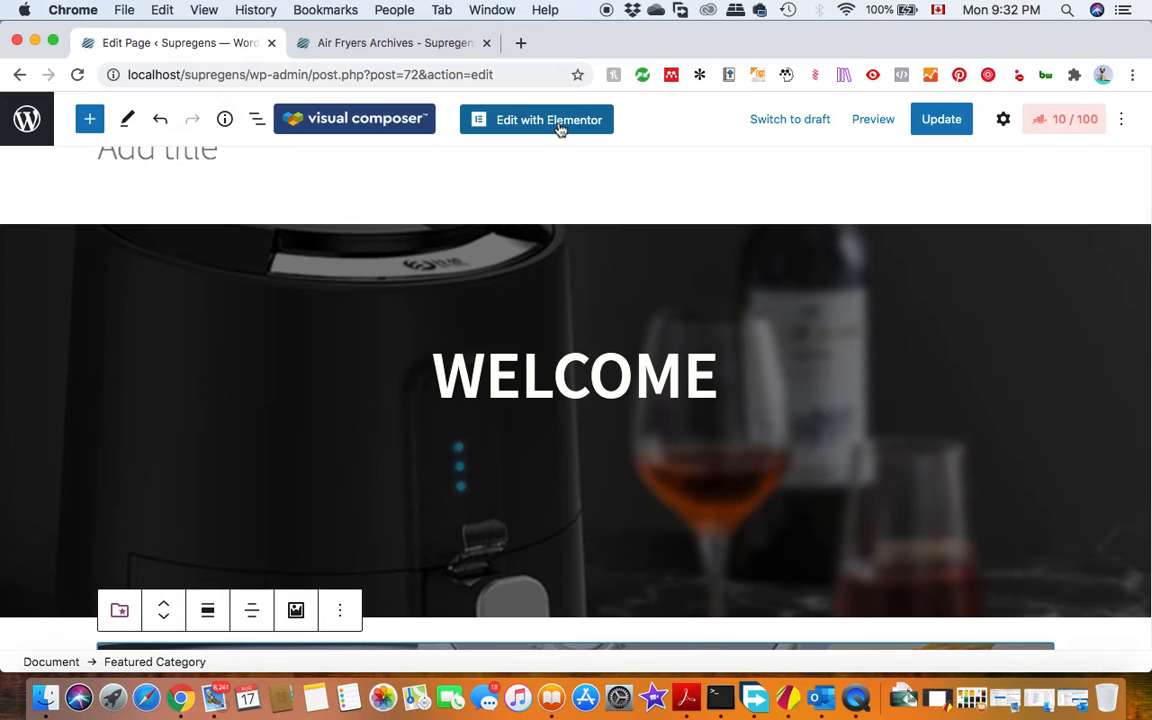
scroll(741, 411, down, 4)
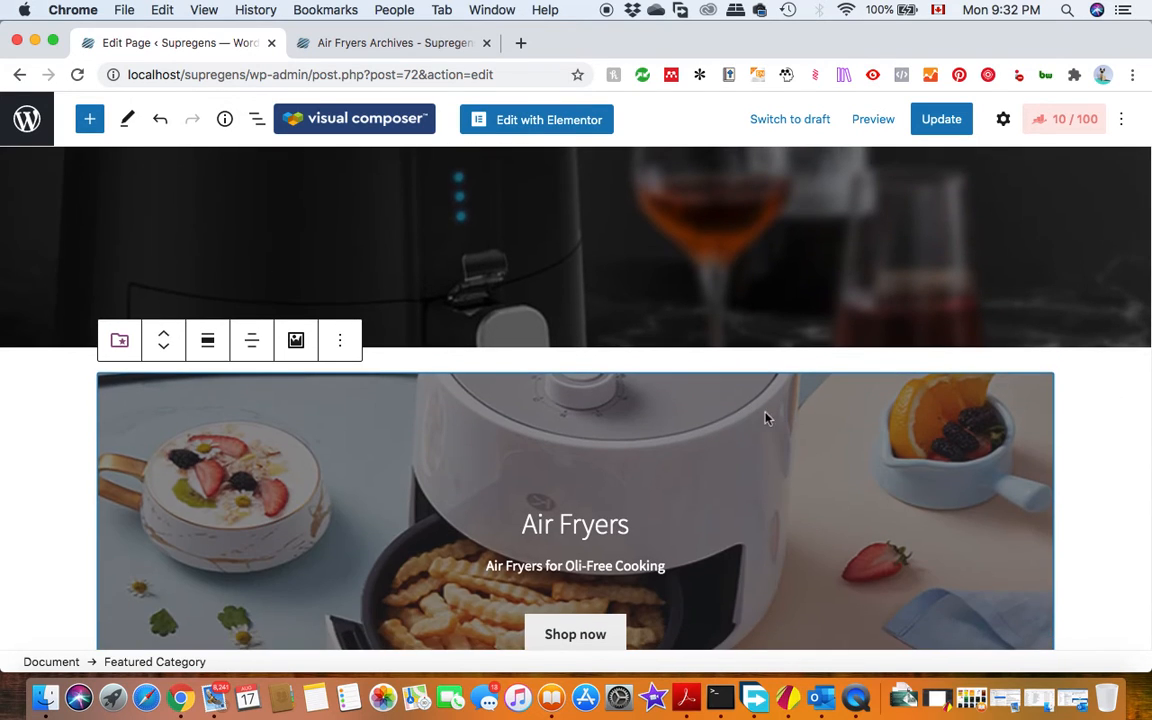
scroll(843, 451, up, 5)
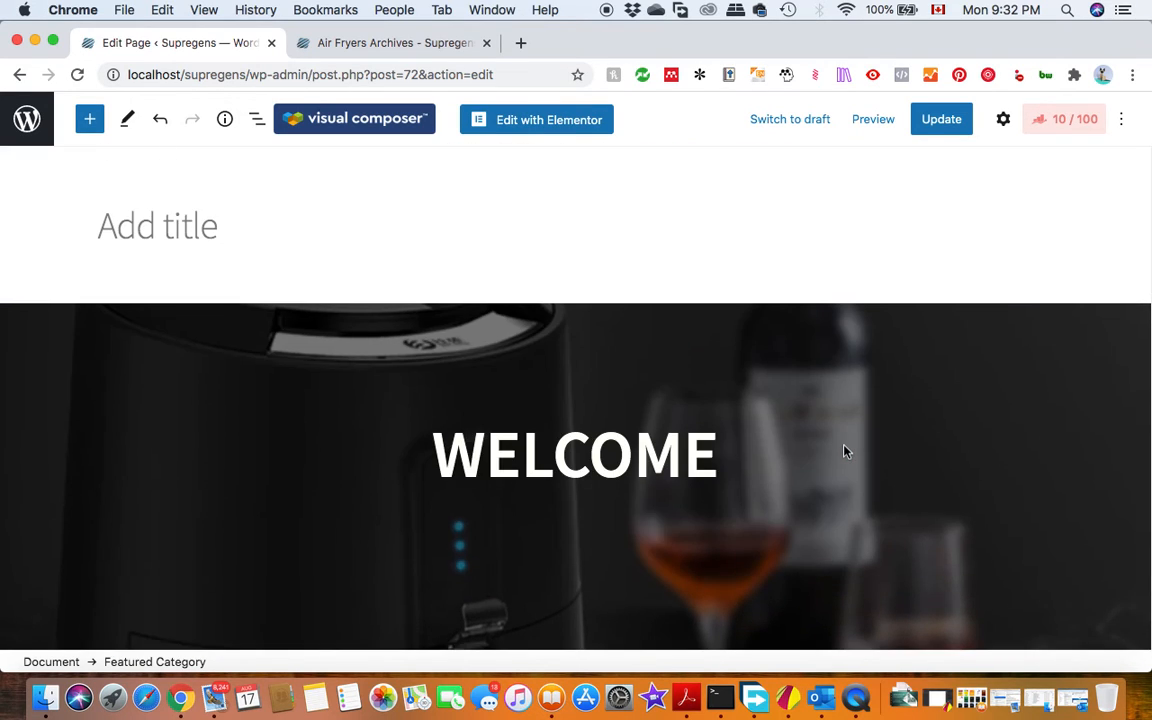
scroll(843, 451, down, 6)
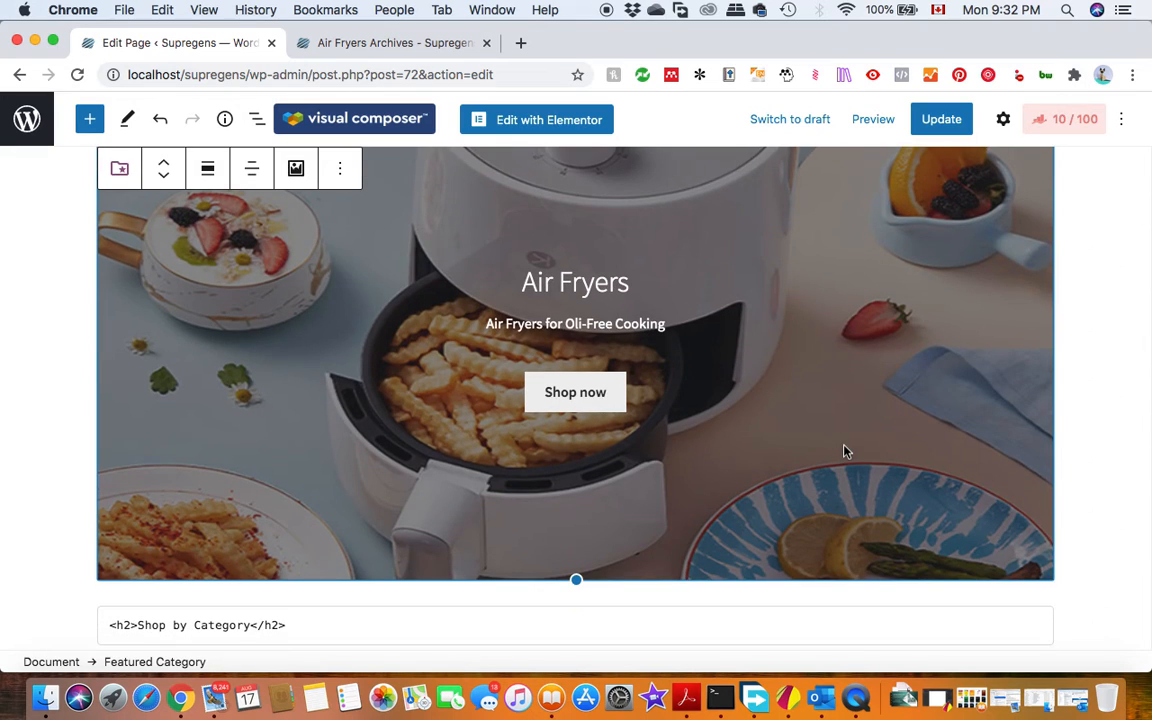
scroll(843, 451, up, 7)
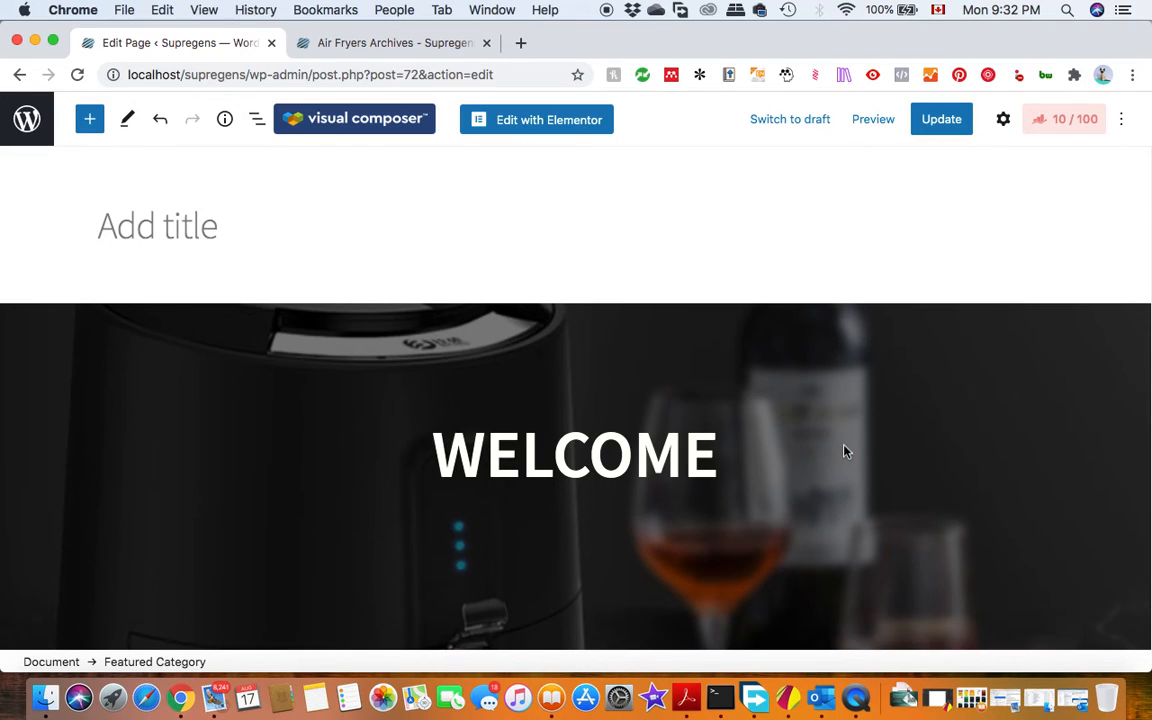
scroll(843, 451, down, 8)
scroll(843, 451, up, 3)
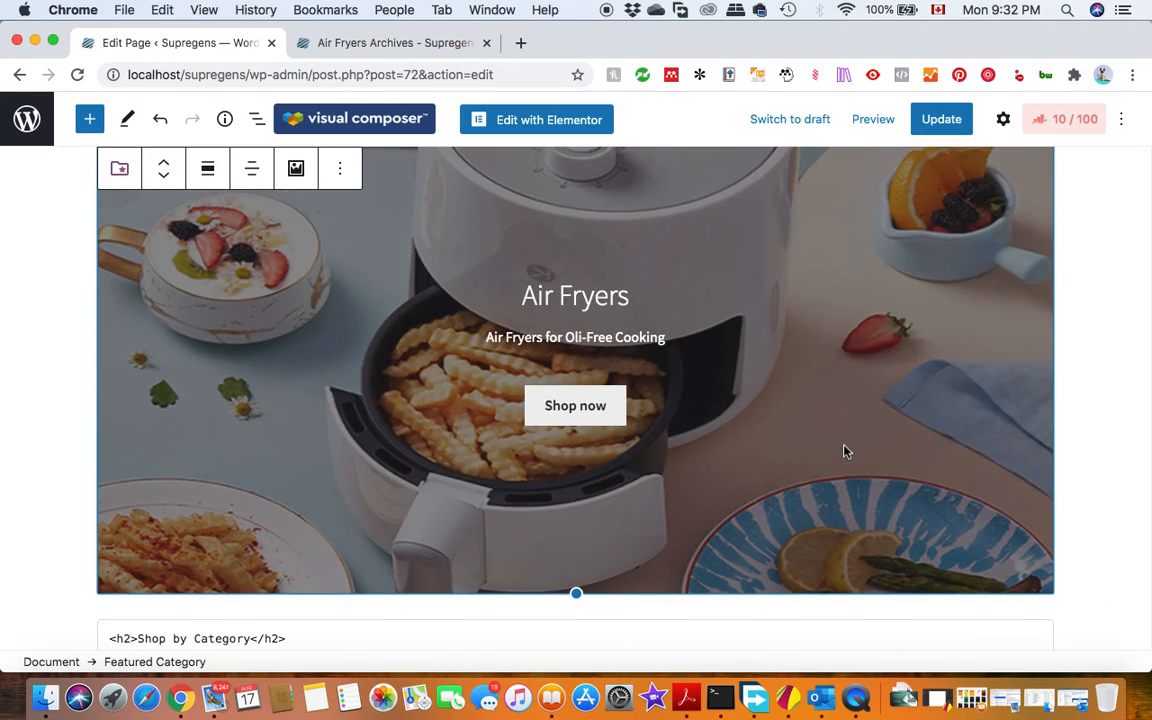